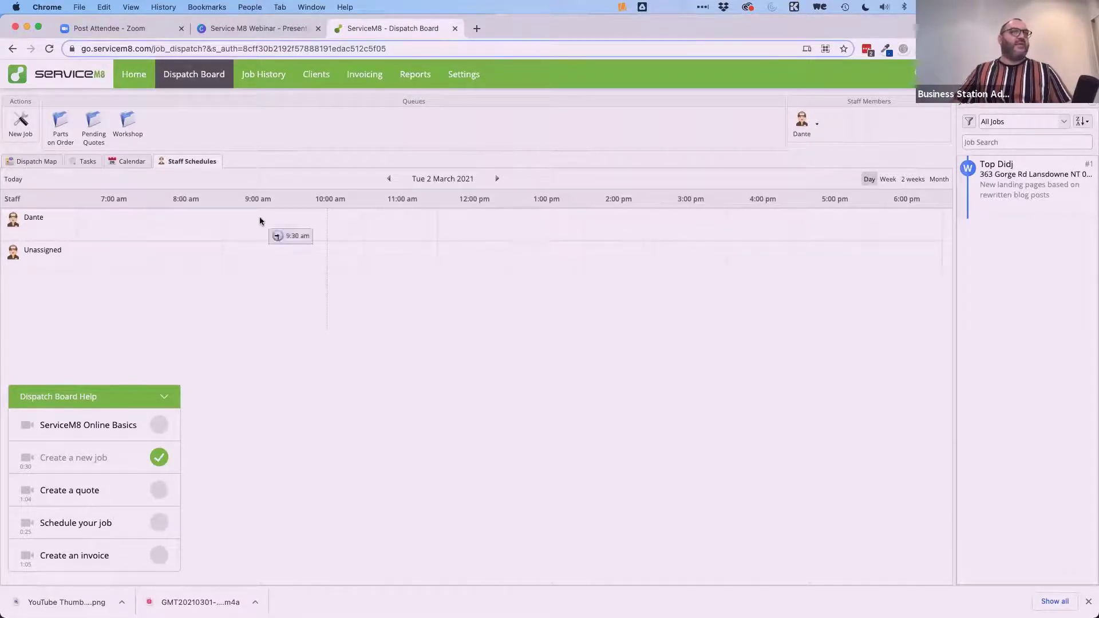
Collapse the Dispatch Board Help, check the staff member's actions, then show the Calendar view.
{"action": "left_click", "coordinate": [163, 395]}
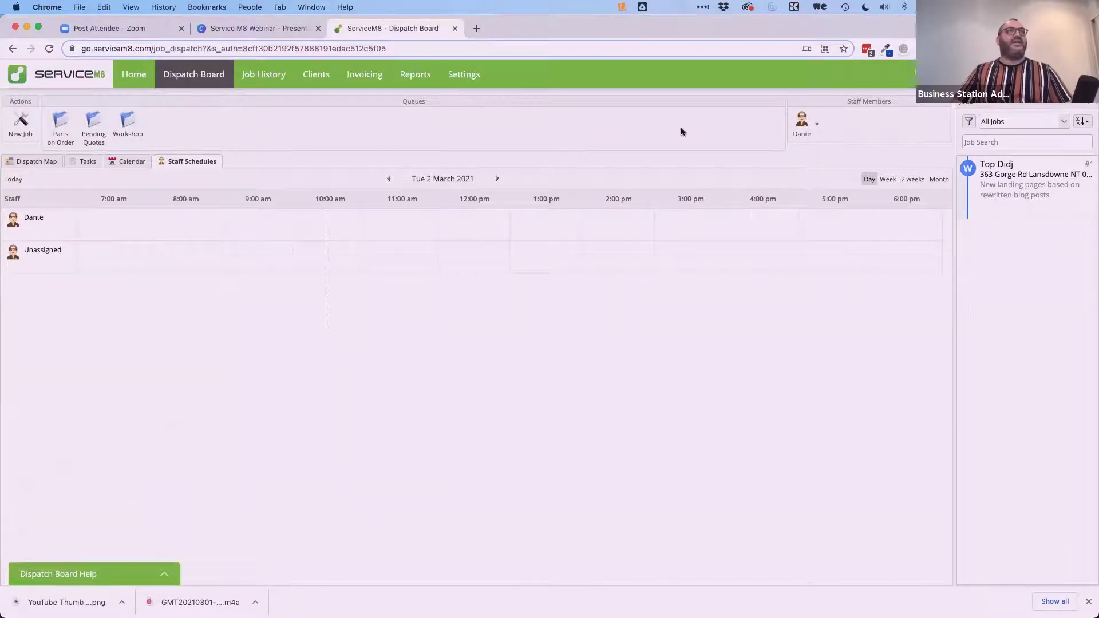
{"action": "left_click", "coordinate": [818, 126]}
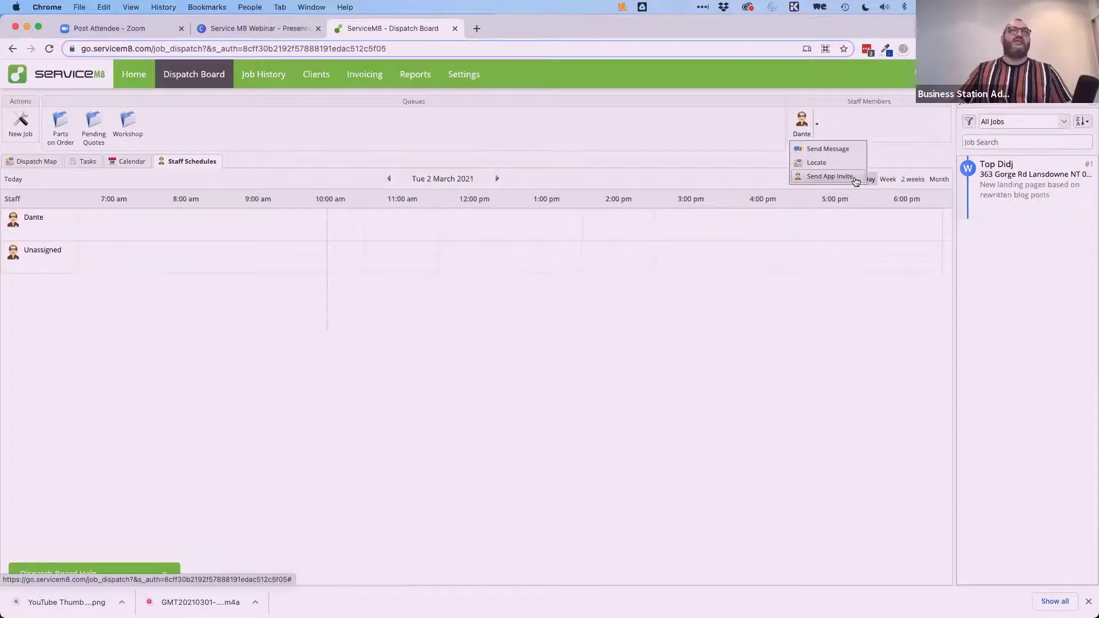
{"action": "left_click", "coordinate": [613, 321]}
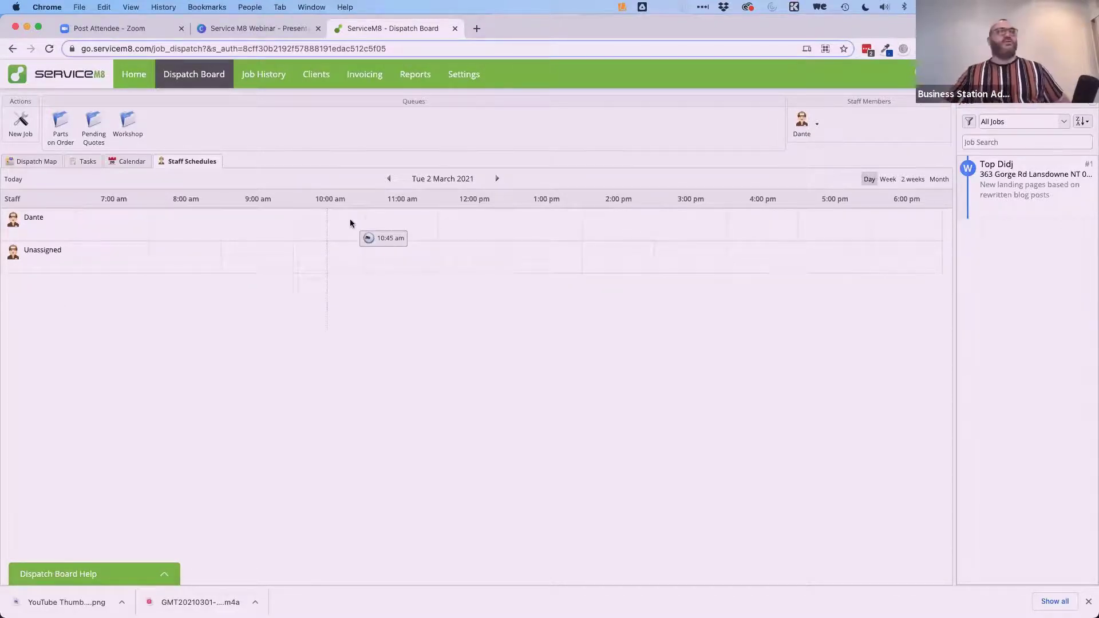
{"action": "left_click", "coordinate": [121, 162]}
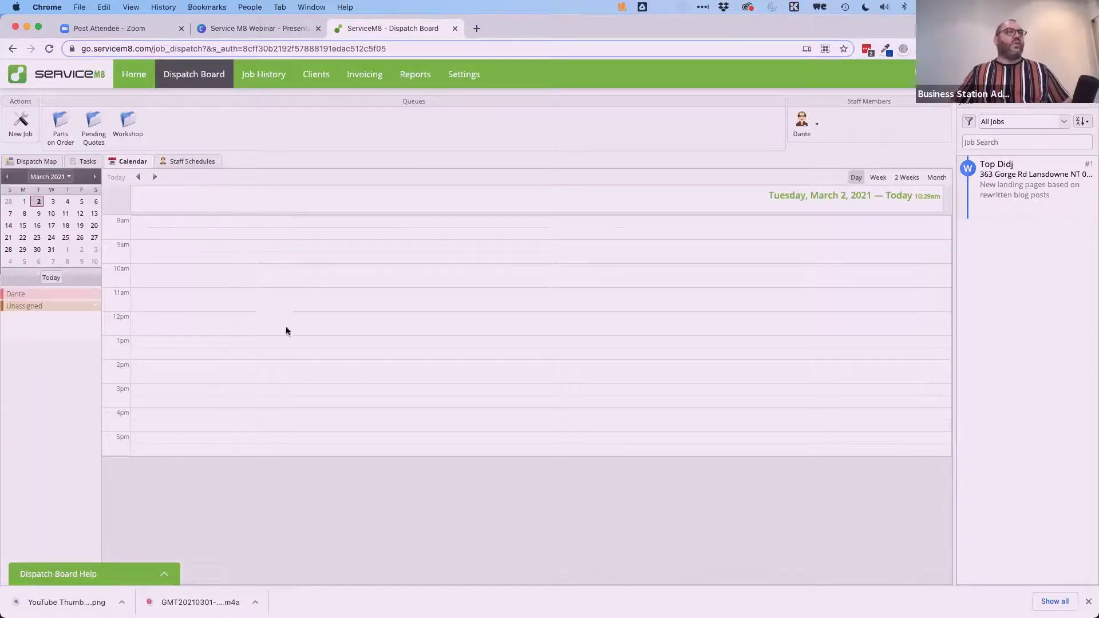
Start a 10am booking, discard it unsaved, and switch the dispatch board to Tasks.
{"action": "left_click", "coordinate": [148, 270]}
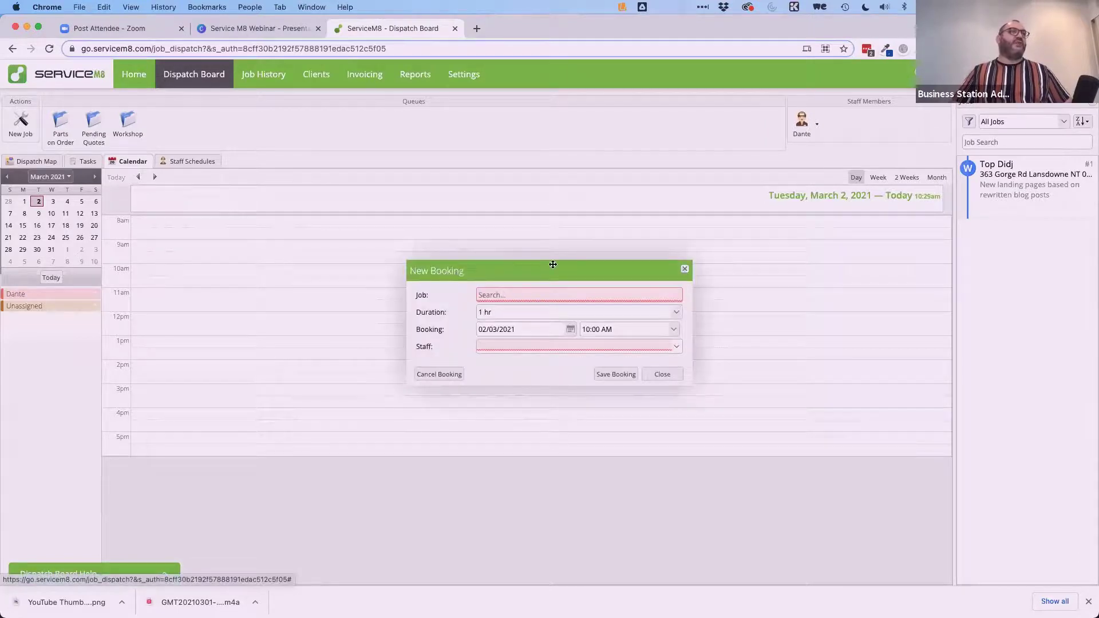
{"action": "left_click", "coordinate": [685, 271]}
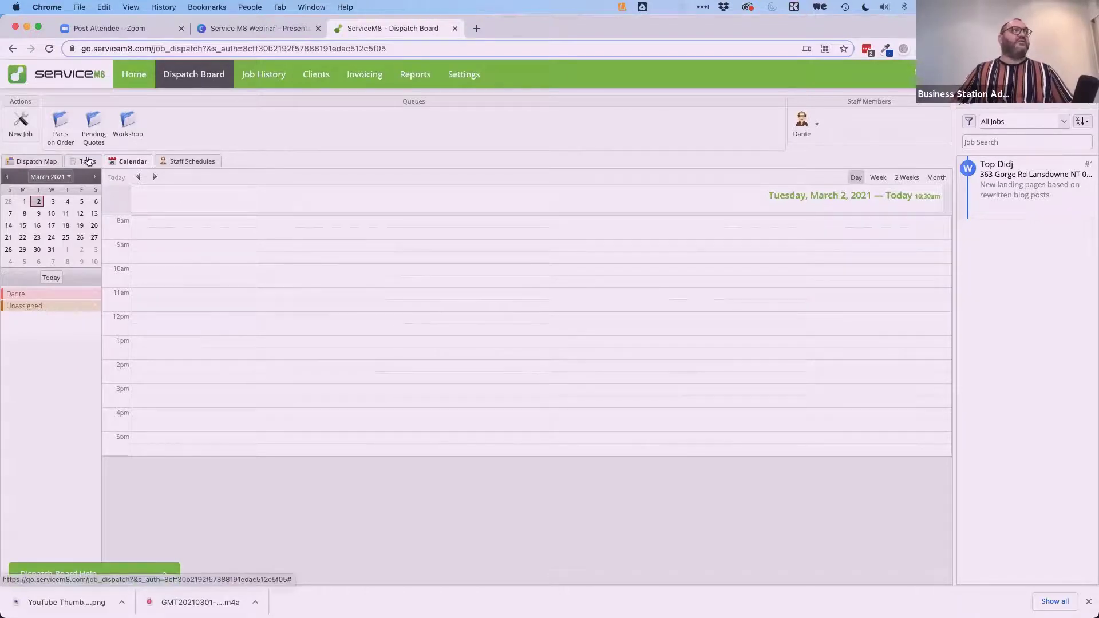
{"action": "left_click", "coordinate": [87, 162]}
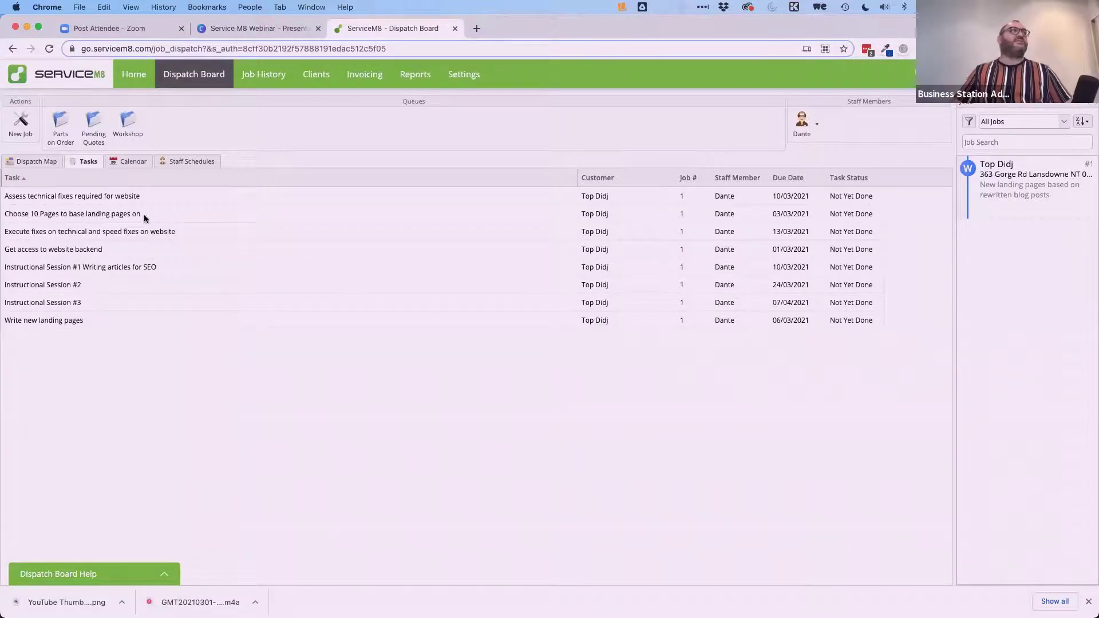
Mark the task 'Get access to website backend' as complete and close job #1.
{"action": "double_click", "coordinate": [784, 252]}
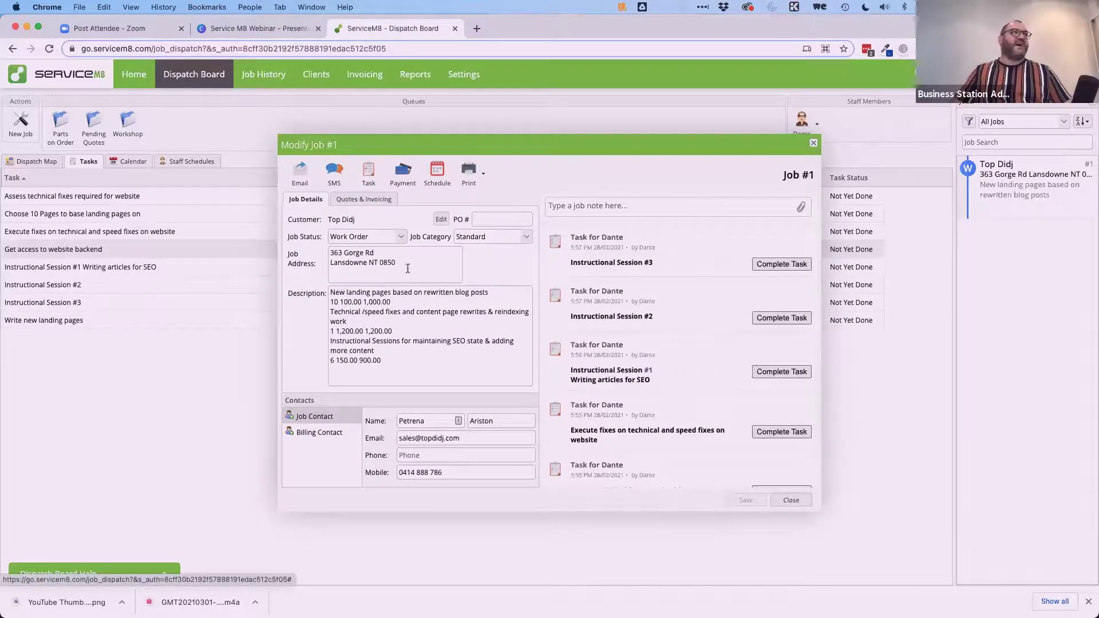
{"action": "scroll", "coordinate": [657, 362], "scroll_direction": "down", "scroll_amount": 5}
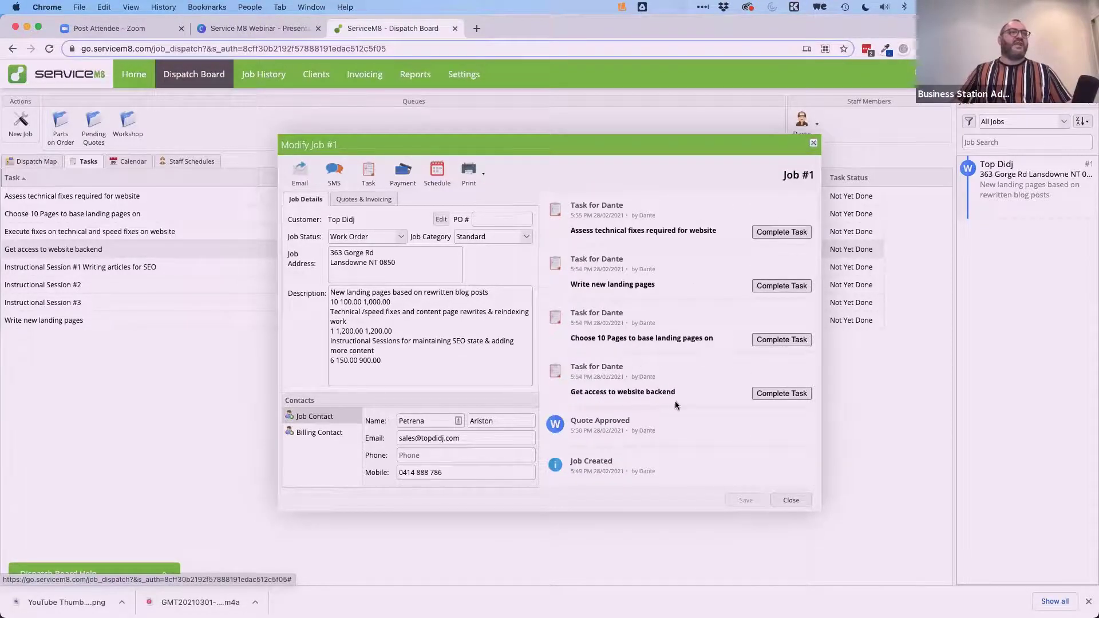
{"action": "left_click", "coordinate": [780, 395]}
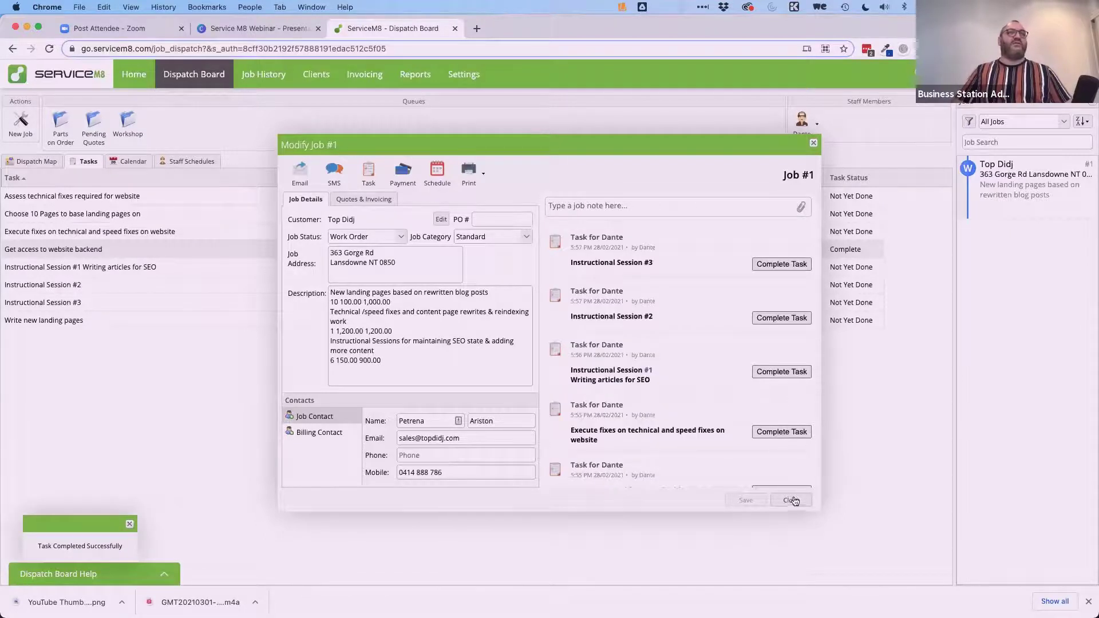
{"action": "left_click", "coordinate": [792, 498]}
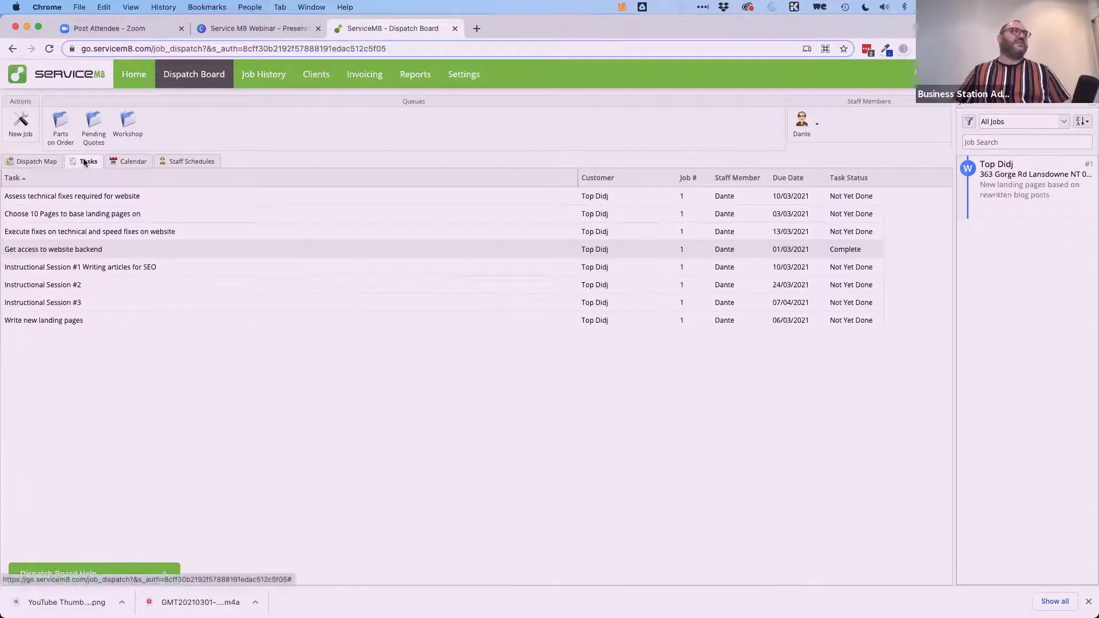
Reopen job #1, review its description, and show the Quotes & Invoicing tab.
{"action": "double_click", "coordinate": [585, 249]}
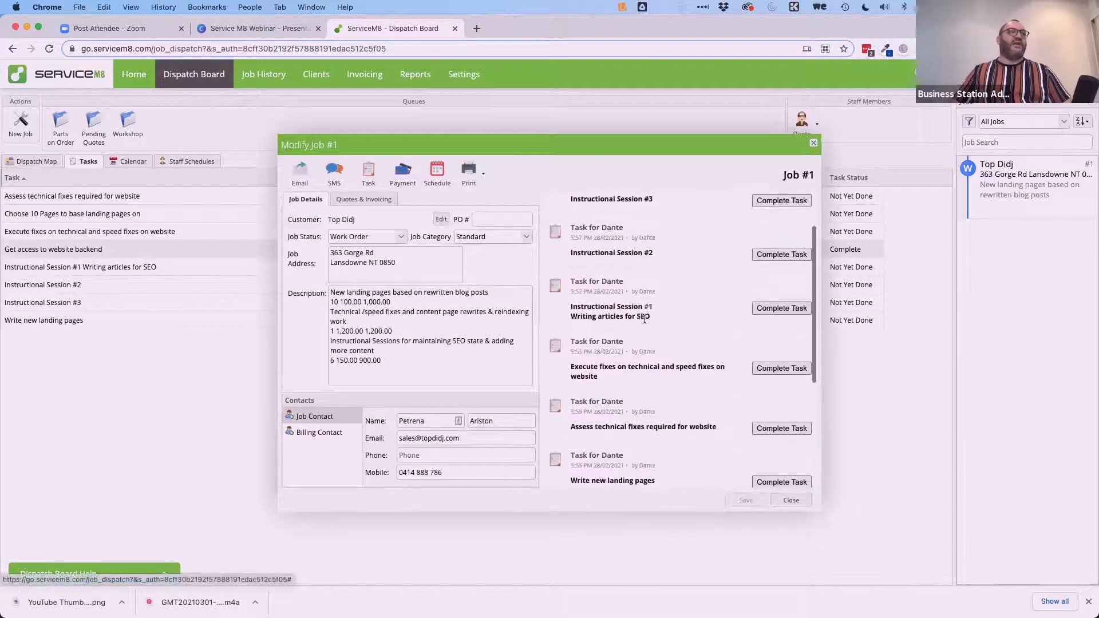
{"action": "scroll", "coordinate": [644, 319], "scroll_direction": "down", "scroll_amount": 4}
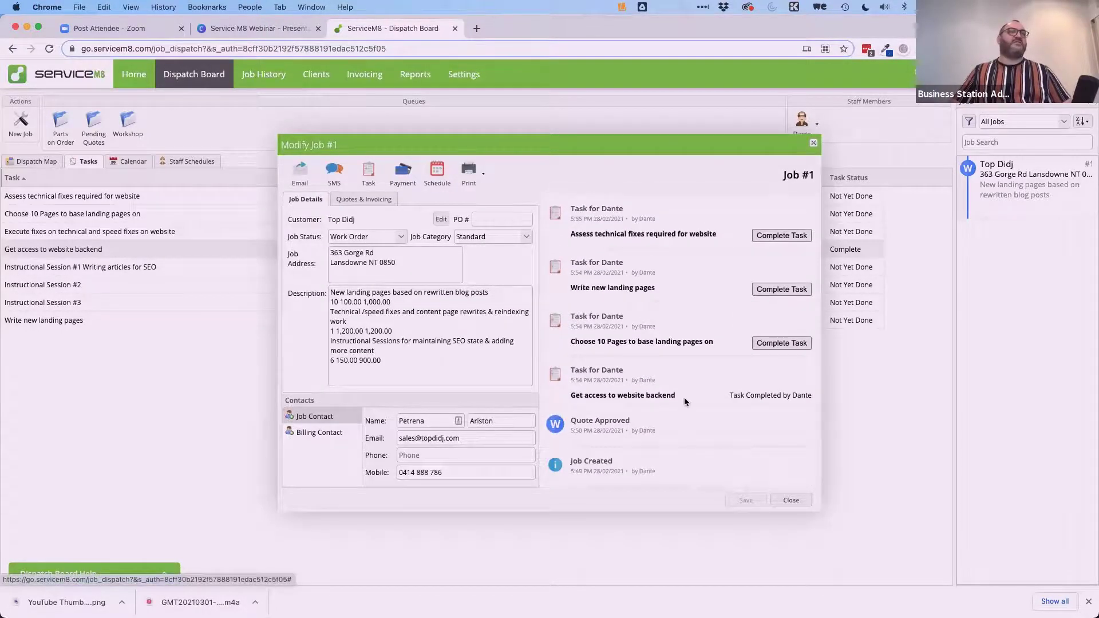
{"action": "scroll", "coordinate": [684, 397], "scroll_direction": "up", "scroll_amount": 3}
{"action": "scroll", "coordinate": [685, 397], "scroll_direction": "down", "scroll_amount": 3}
{"action": "scroll", "coordinate": [685, 398], "scroll_direction": "up", "scroll_amount": 4}
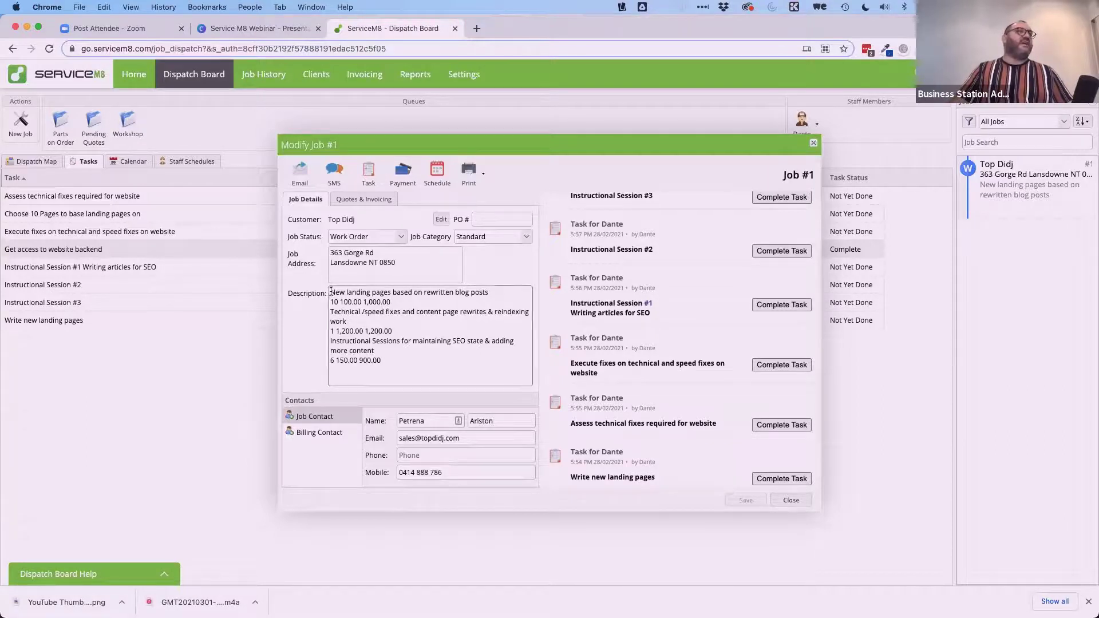
{"action": "left_click_drag", "start_coordinate": [331, 292], "coordinate": [394, 365]}
{"action": "left_click", "coordinate": [414, 364]}
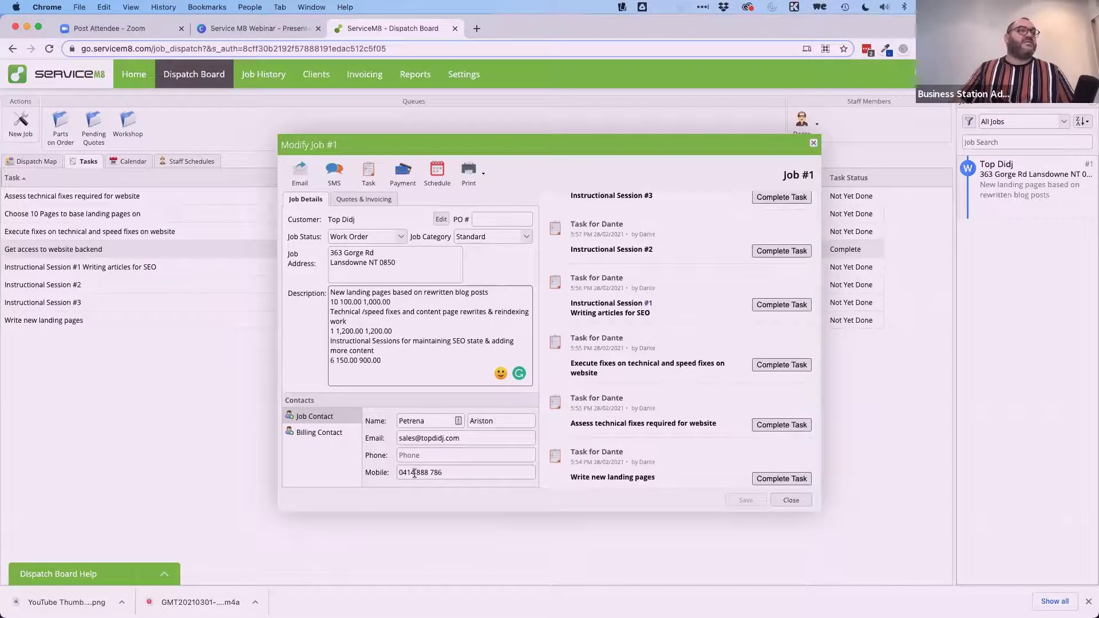
{"action": "left_click", "coordinate": [358, 199]}
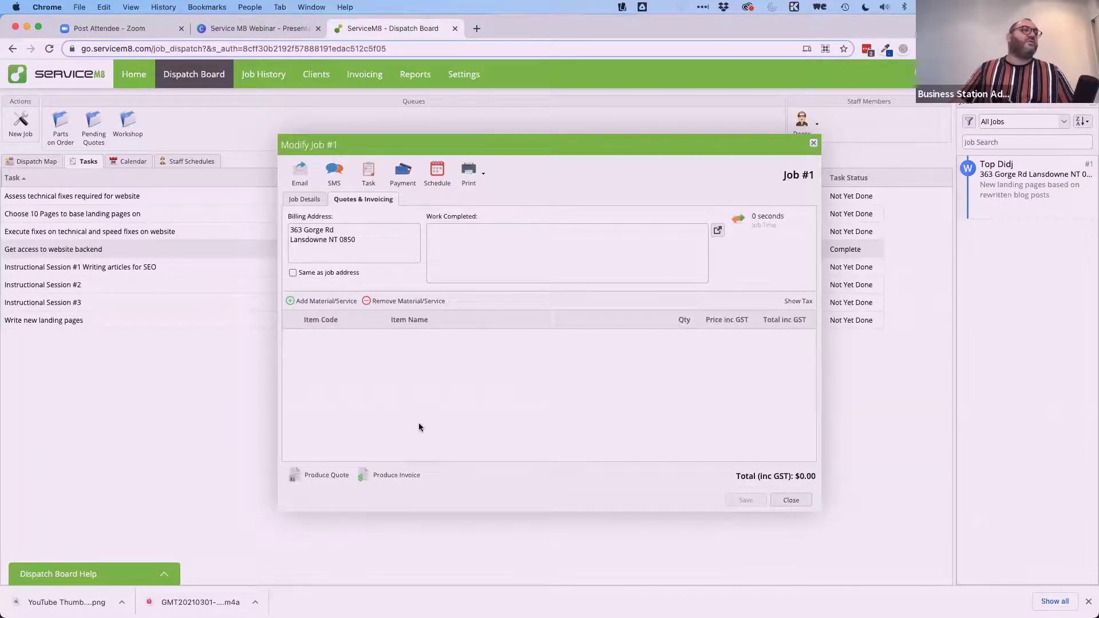
Add a line item using the ASBAS 1-on-1 Session item code.
{"action": "left_click", "coordinate": [309, 301]}
{"action": "left_click", "coordinate": [381, 337]}
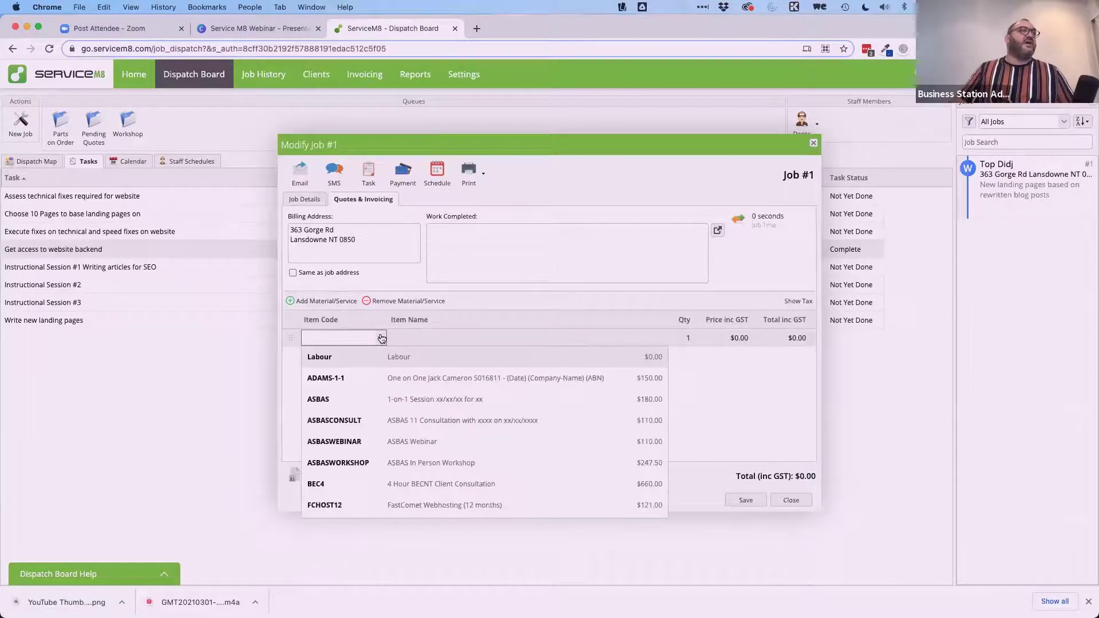
{"action": "scroll", "coordinate": [404, 466], "scroll_direction": "down", "scroll_amount": 5}
{"action": "scroll", "coordinate": [406, 471], "scroll_direction": "down", "scroll_amount": 3}
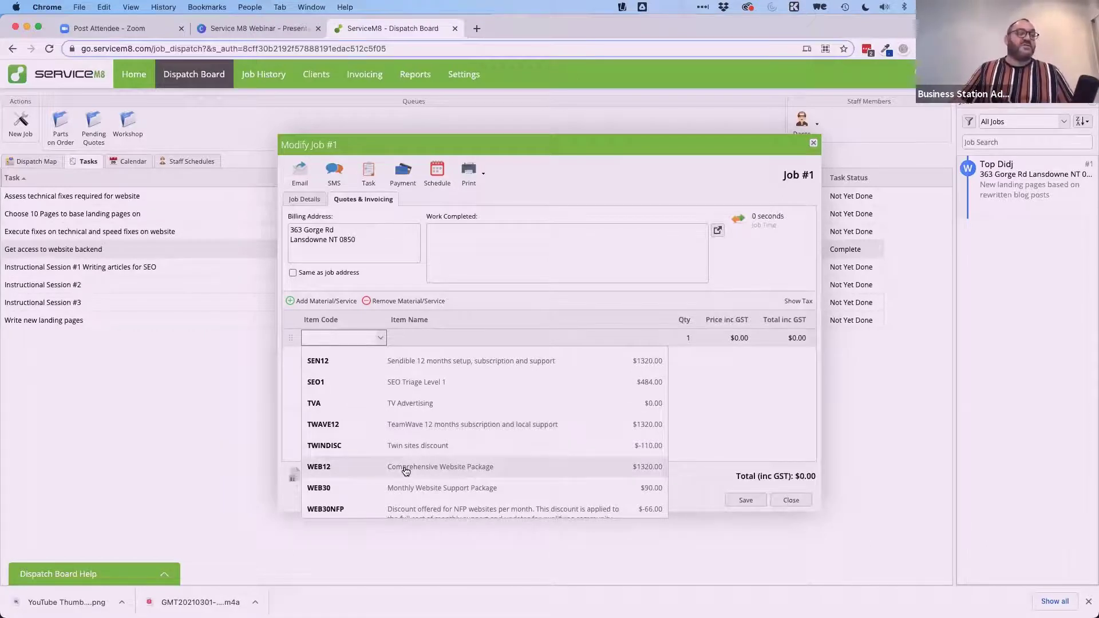
{"action": "scroll", "coordinate": [405, 470], "scroll_direction": "up", "scroll_amount": 10}
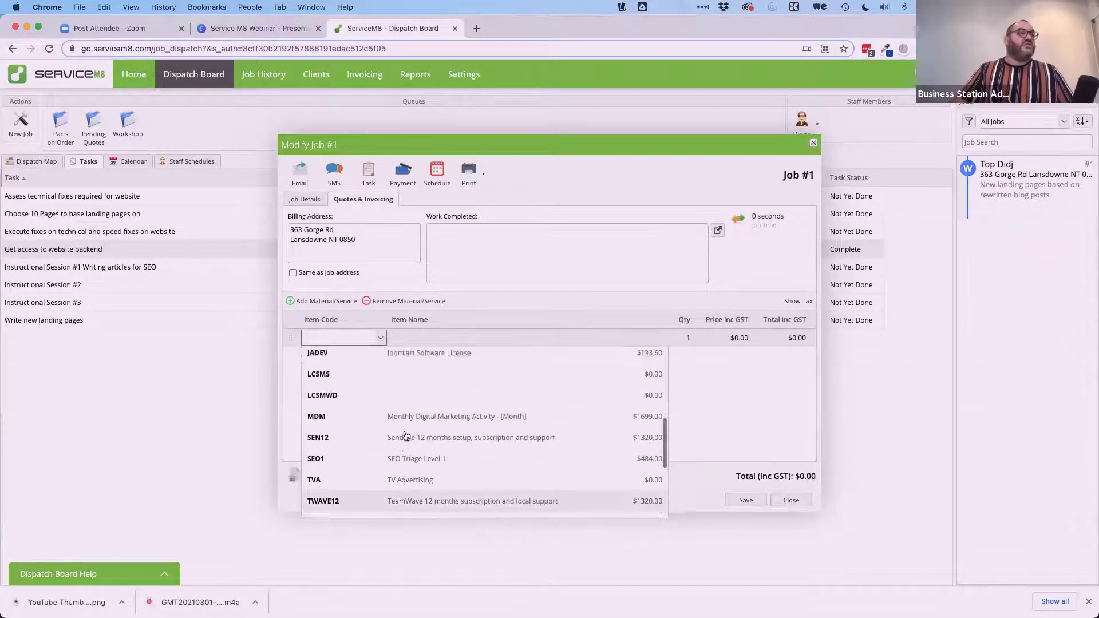
{"action": "scroll", "coordinate": [405, 435], "scroll_direction": "up", "scroll_amount": 2}
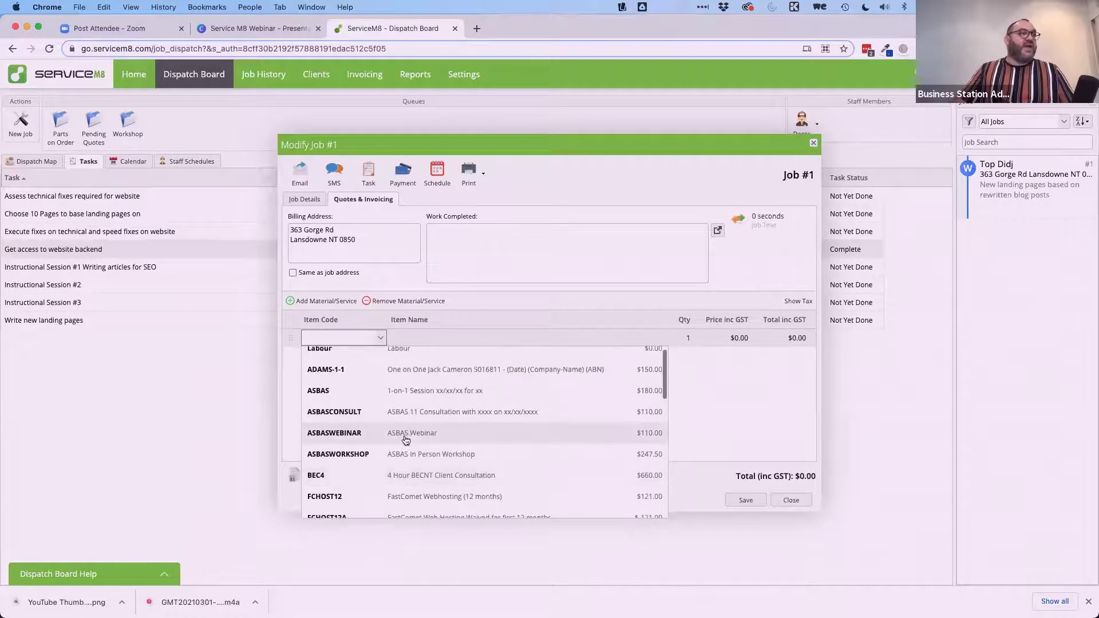
{"action": "left_click", "coordinate": [410, 394]}
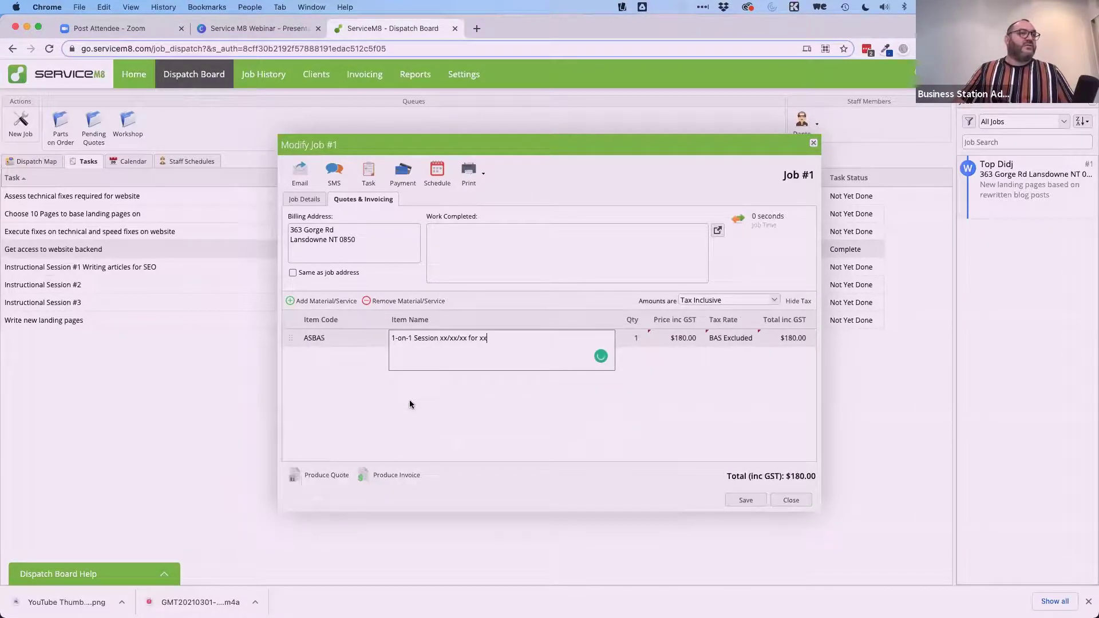
{"action": "left_click", "coordinate": [648, 420]}
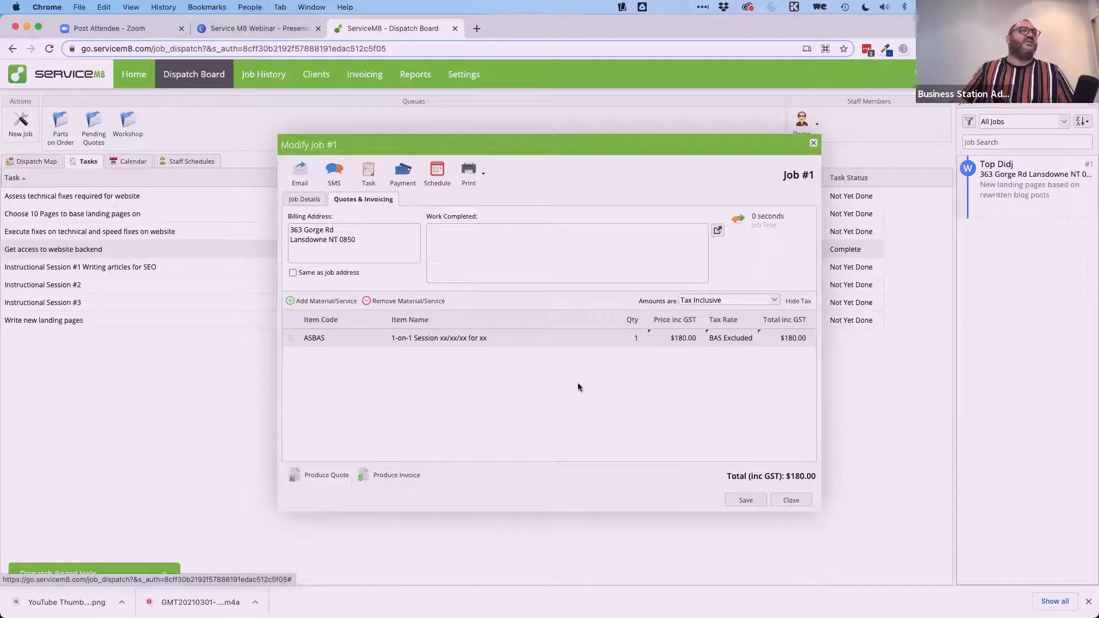
Set the tax rate to GST on Income, keep amounts tax inclusive, and start an email.
{"action": "left_click", "coordinate": [746, 342]}
{"action": "left_click", "coordinate": [752, 341]}
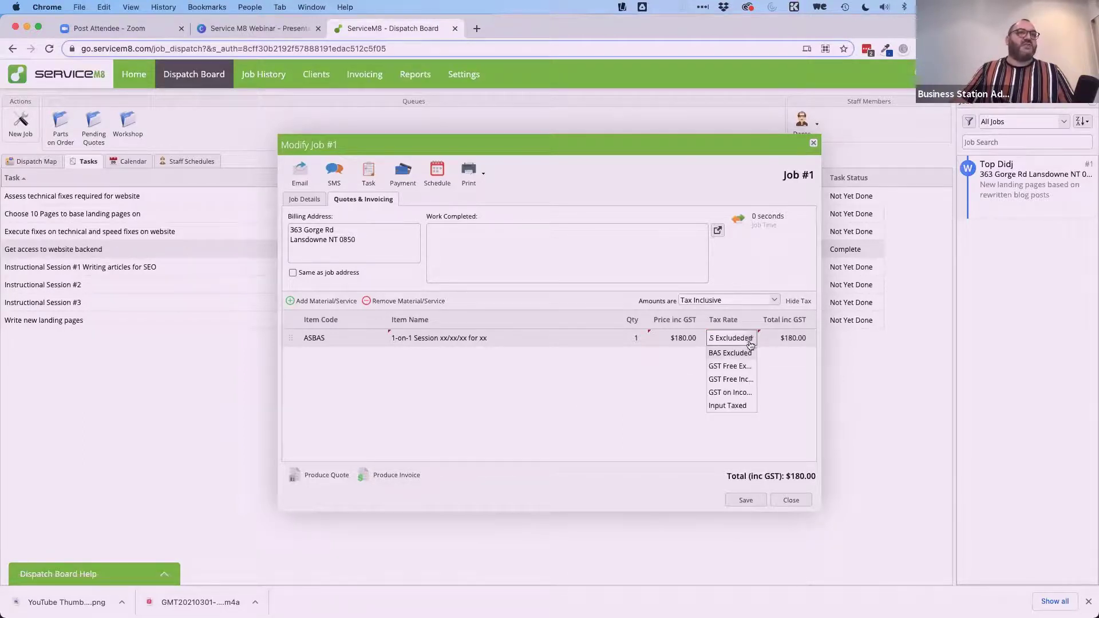
{"action": "left_click", "coordinate": [734, 393]}
{"action": "left_click", "coordinate": [665, 388]}
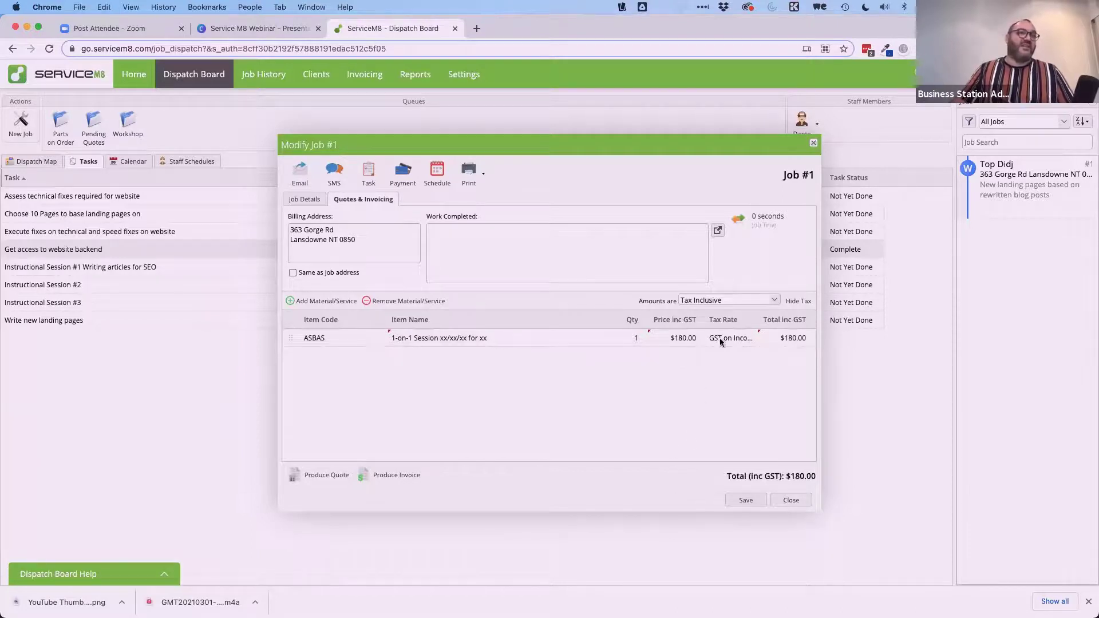
{"action": "left_click", "coordinate": [735, 301]}
{"action": "left_click", "coordinate": [730, 312]}
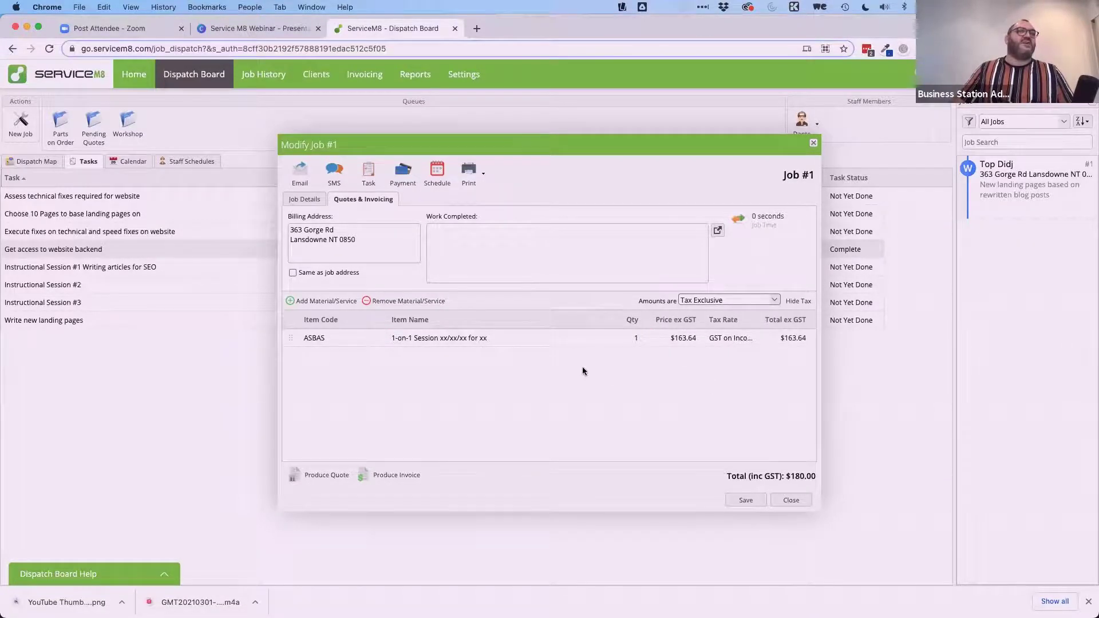
{"action": "left_click", "coordinate": [773, 300]}
{"action": "left_click", "coordinate": [715, 326]}
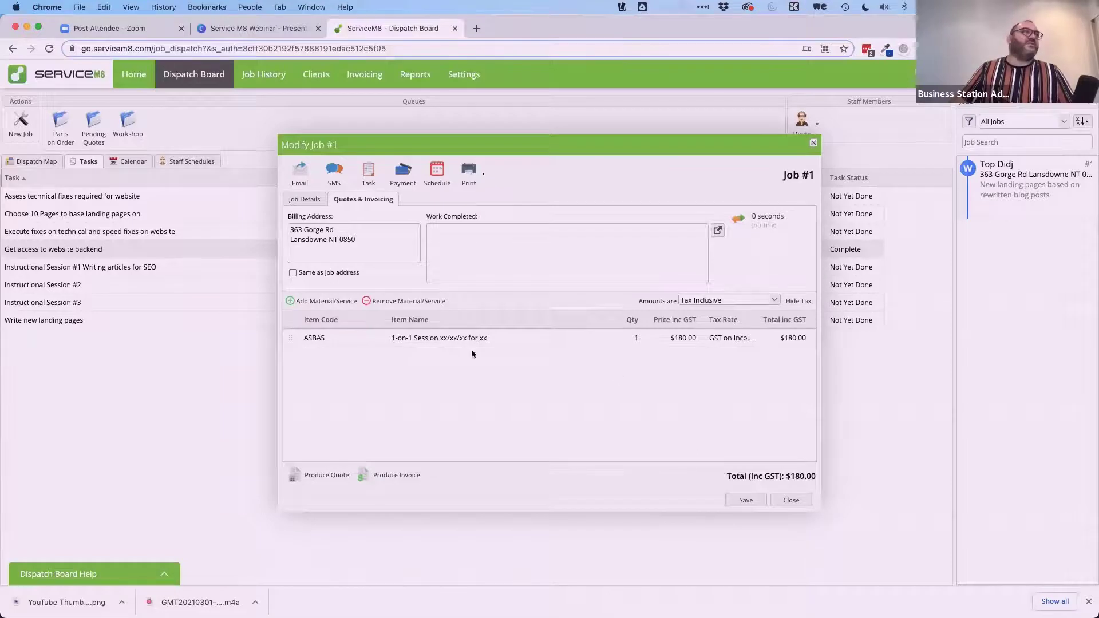
{"action": "left_click", "coordinate": [305, 174]}
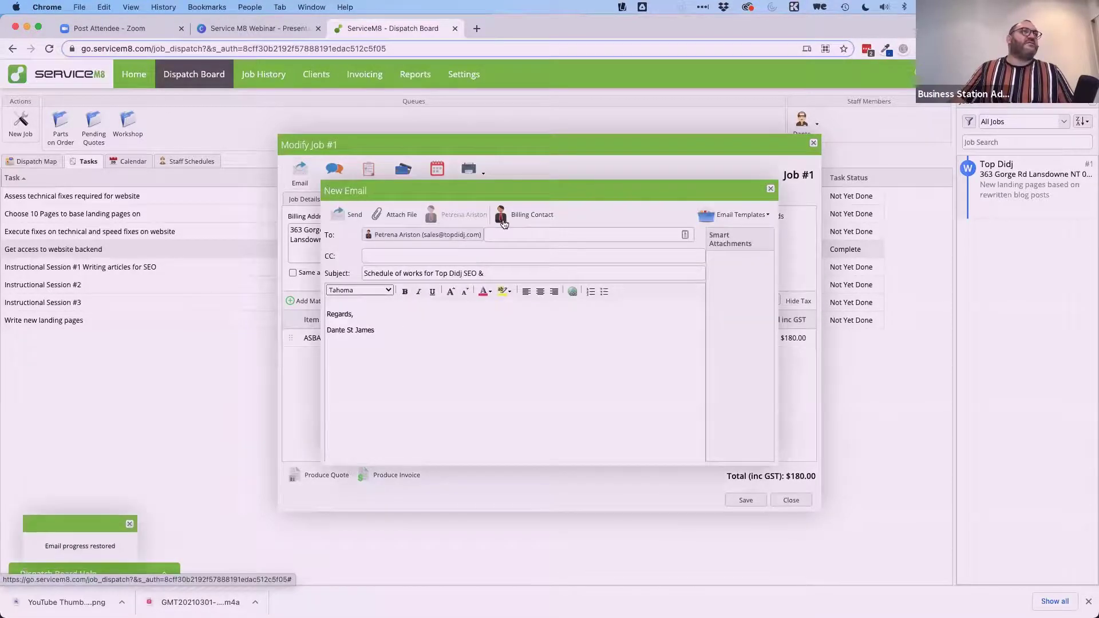
Replace the email message with the Standard Quote Template.
{"action": "scroll", "coordinate": [529, 380], "scroll_direction": "down", "scroll_amount": 1}
{"action": "scroll", "coordinate": [528, 379], "scroll_direction": "up", "scroll_amount": 1}
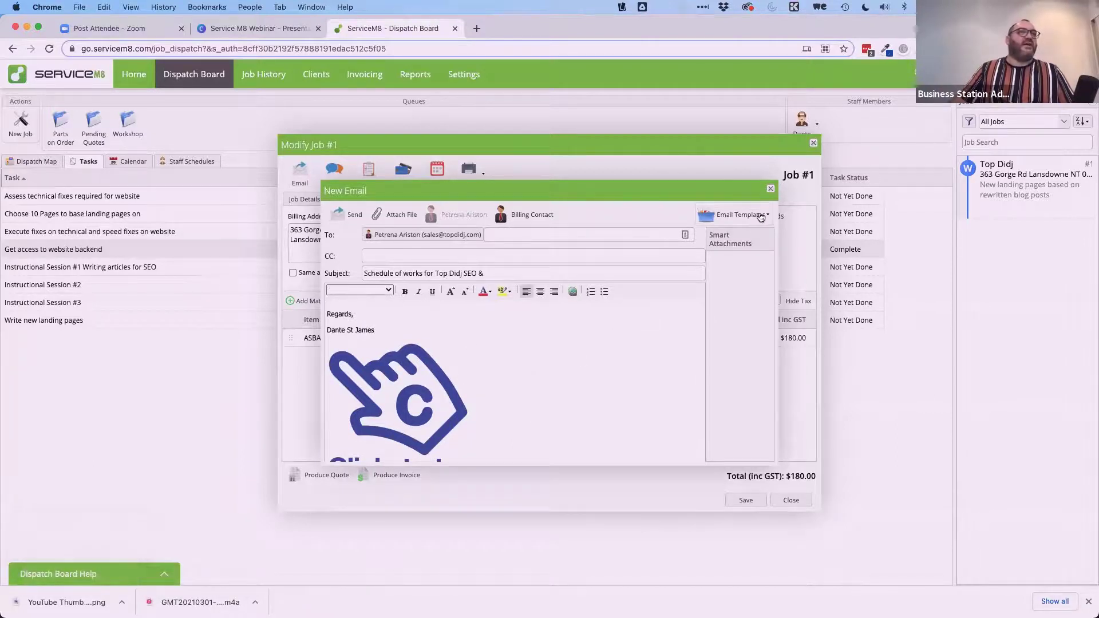
{"action": "left_click", "coordinate": [742, 215]}
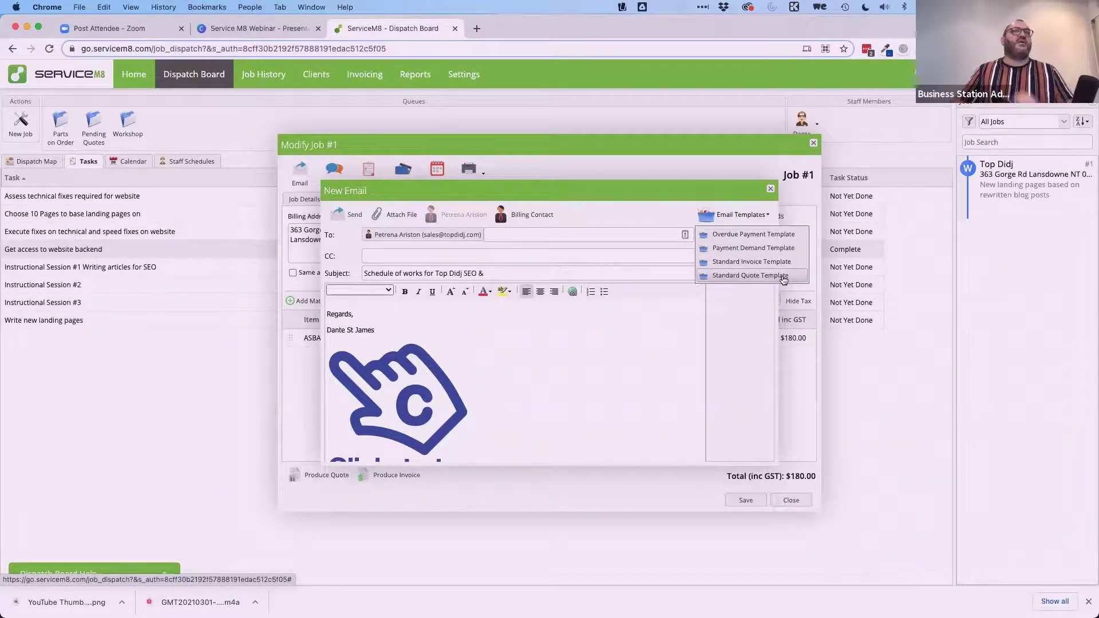
{"action": "left_click", "coordinate": [717, 278]}
{"action": "left_click", "coordinate": [527, 345]}
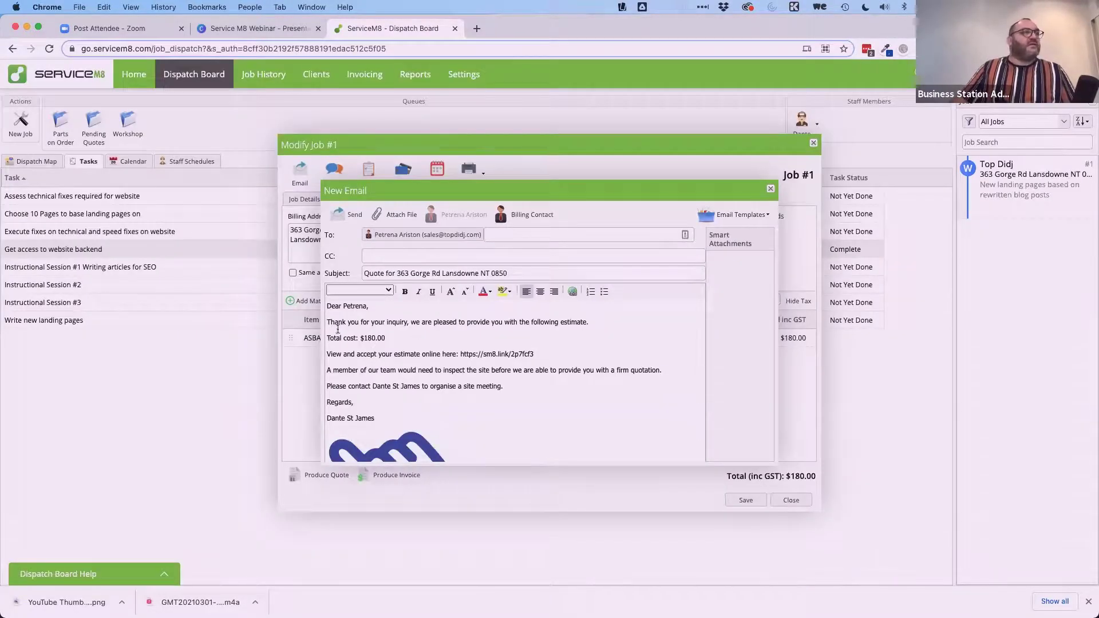
Review the email body, cancel attaching a file, and discard the email unsent.
{"action": "scroll", "coordinate": [348, 400], "scroll_direction": "down", "scroll_amount": 1}
{"action": "scroll", "coordinate": [348, 400], "scroll_direction": "down", "scroll_amount": 2}
{"action": "scroll", "coordinate": [348, 401], "scroll_direction": "up", "scroll_amount": 4}
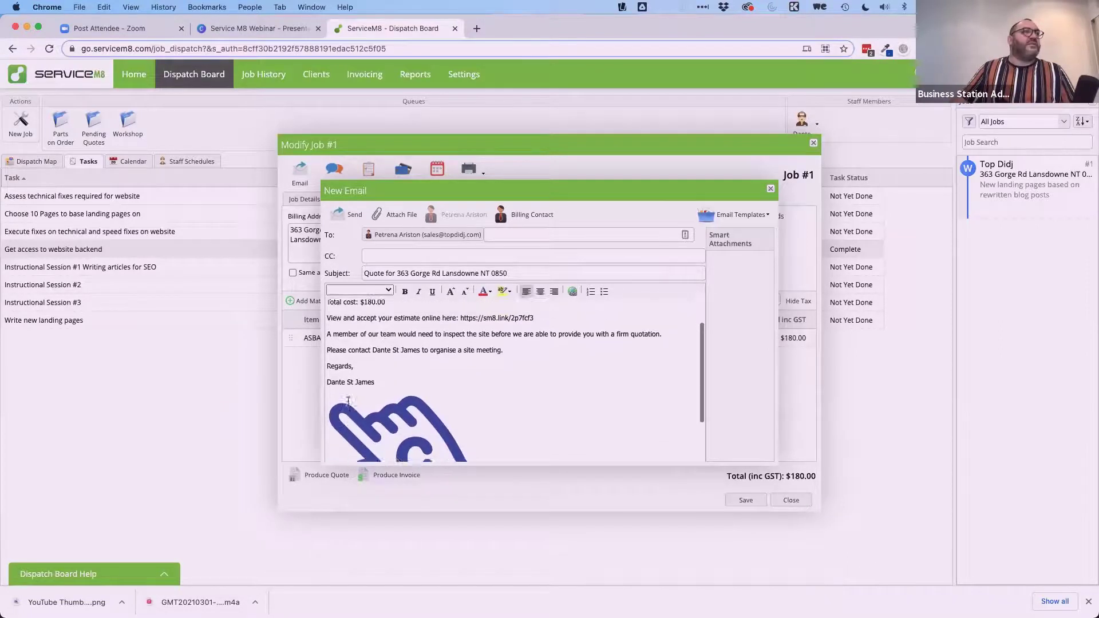
{"action": "scroll", "coordinate": [348, 401], "scroll_direction": "down", "scroll_amount": 5}
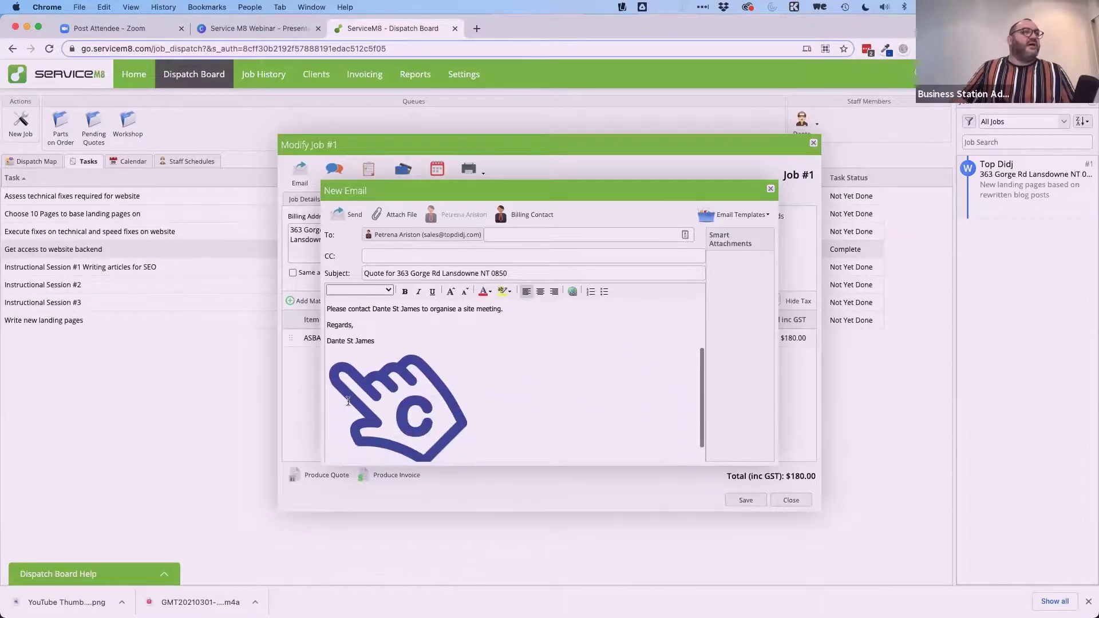
{"action": "scroll", "coordinate": [401, 366], "scroll_direction": "up", "scroll_amount": 5}
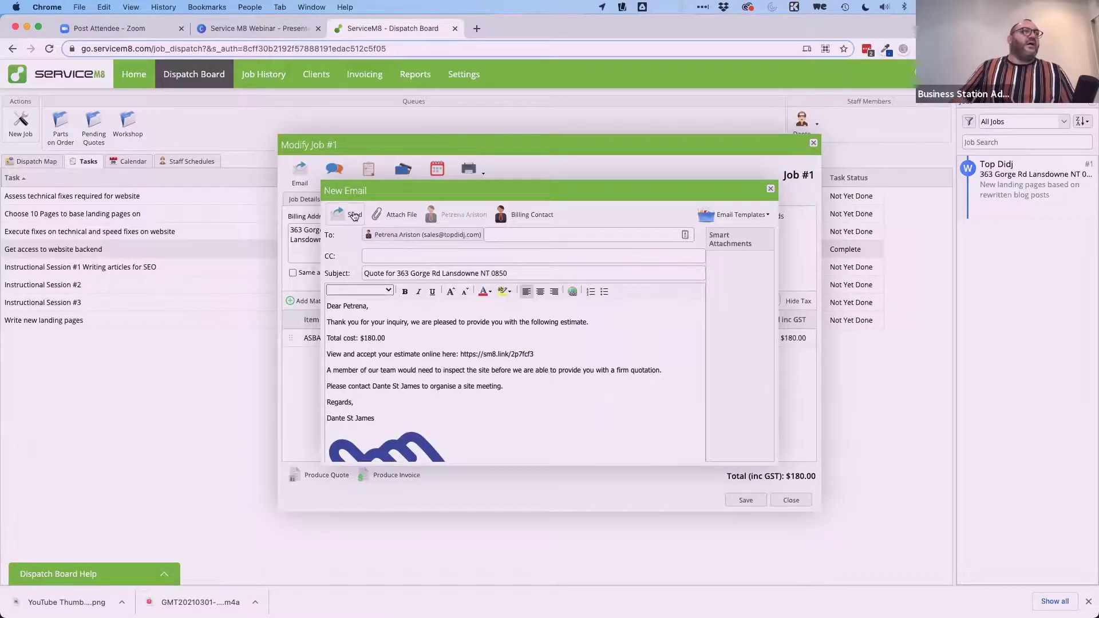
{"action": "left_click", "coordinate": [393, 216]}
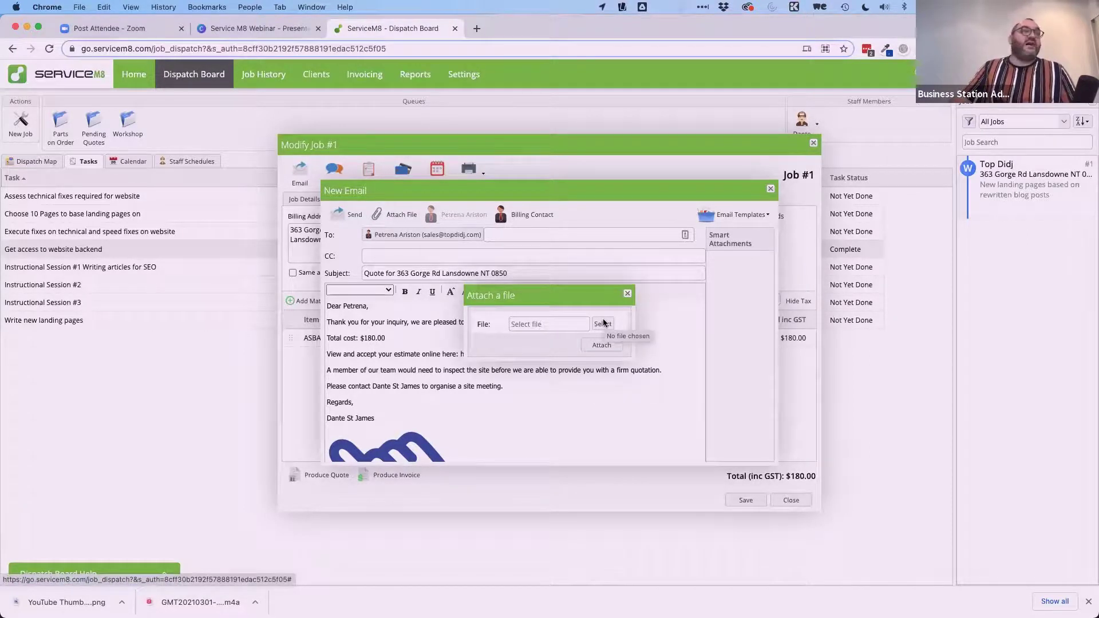
{"action": "left_click", "coordinate": [627, 293]}
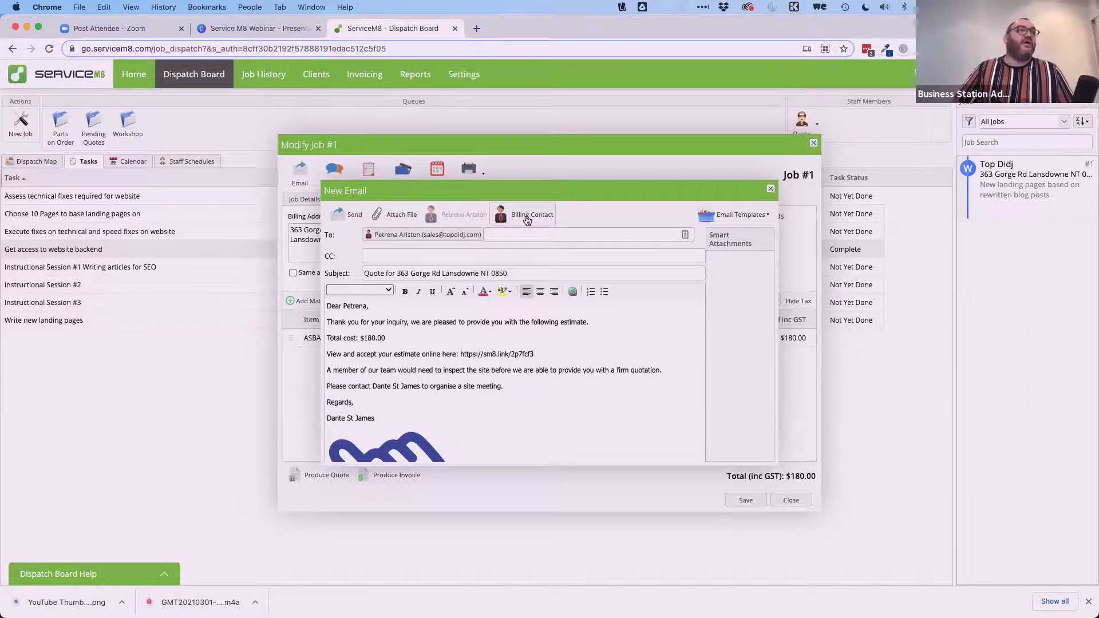
{"action": "left_click", "coordinate": [770, 189]}
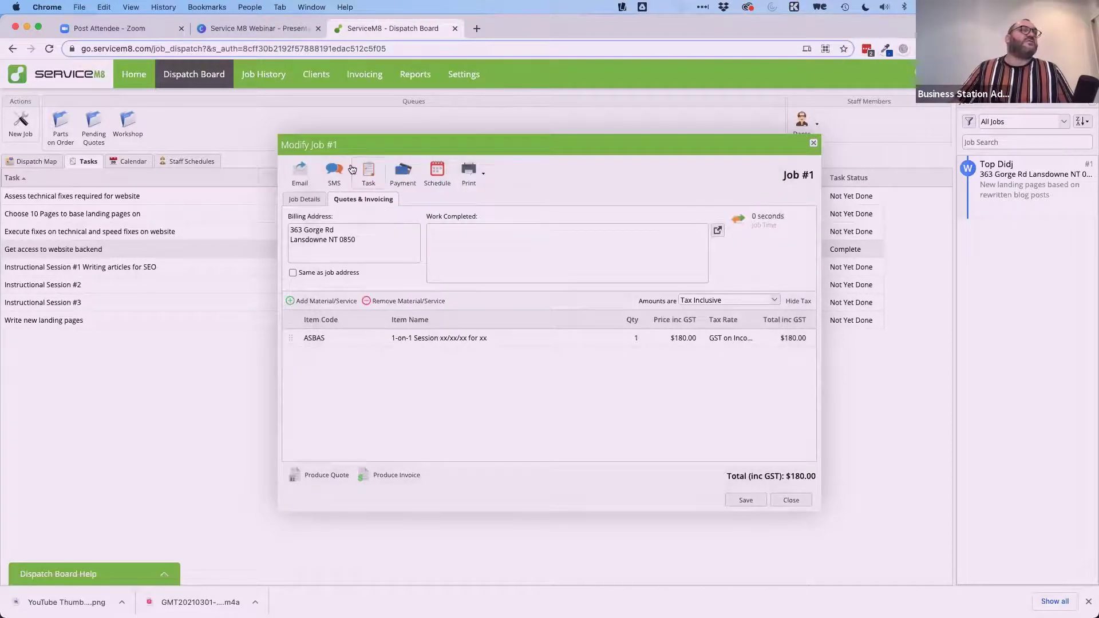
{"action": "left_click", "coordinate": [335, 174]}
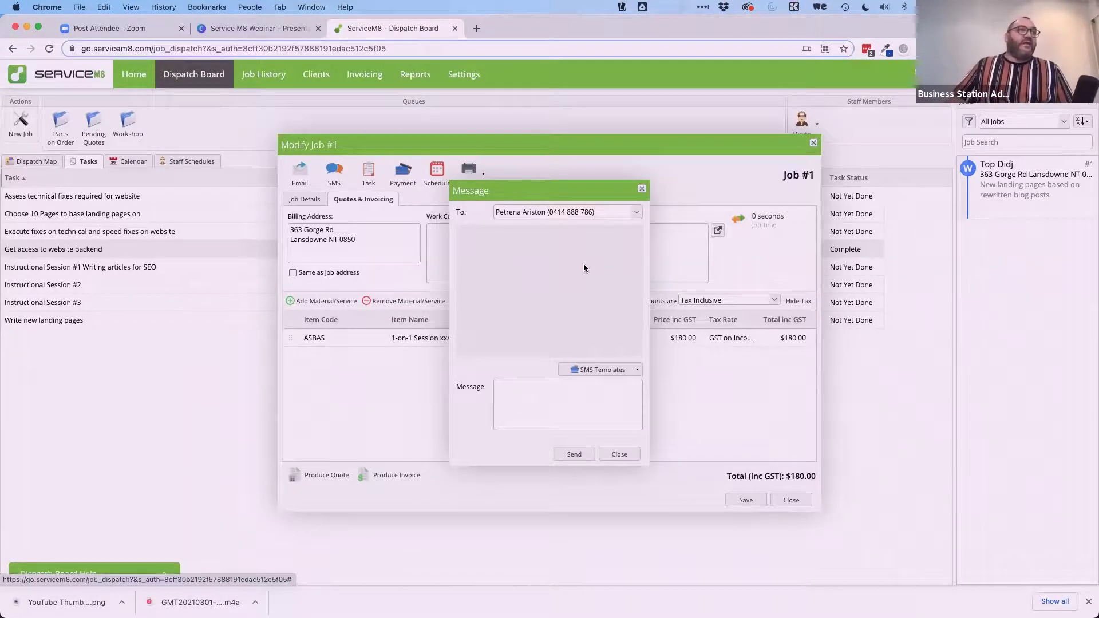
{"action": "left_click", "coordinate": [522, 396]}
{"action": "left_click", "coordinate": [587, 372]}
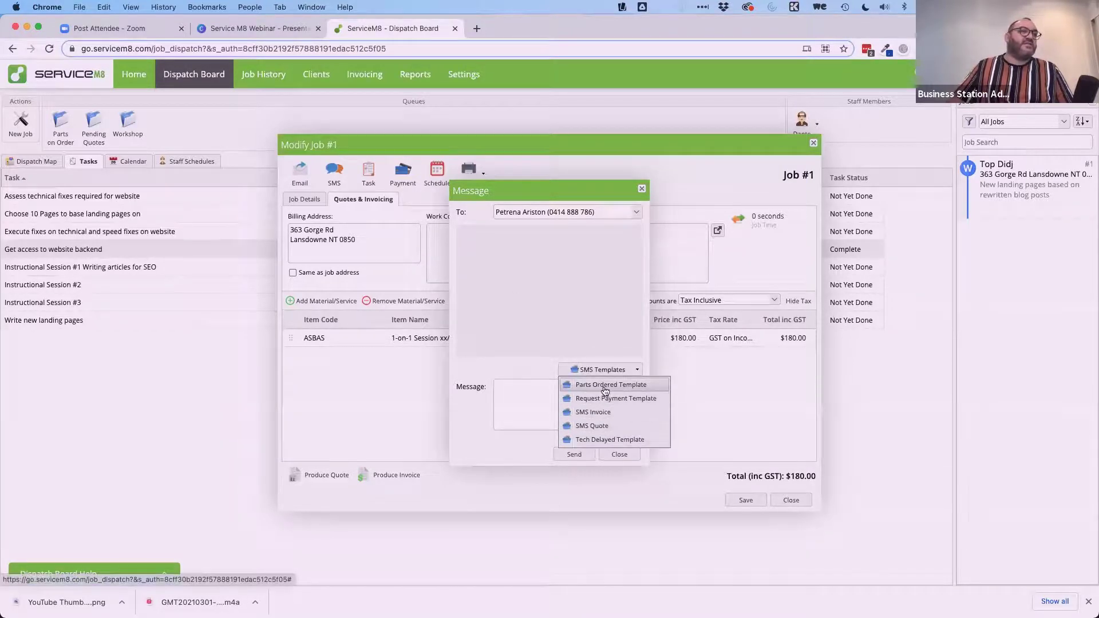
{"action": "left_click", "coordinate": [606, 385]}
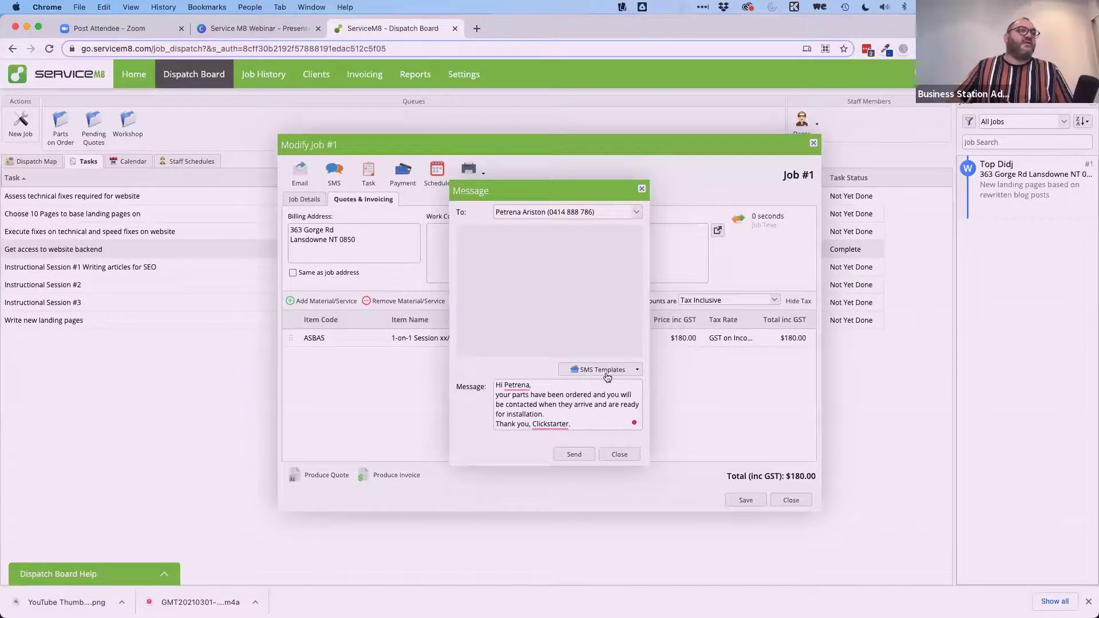
{"action": "left_click", "coordinate": [607, 377]}
{"action": "left_click", "coordinate": [600, 414]}
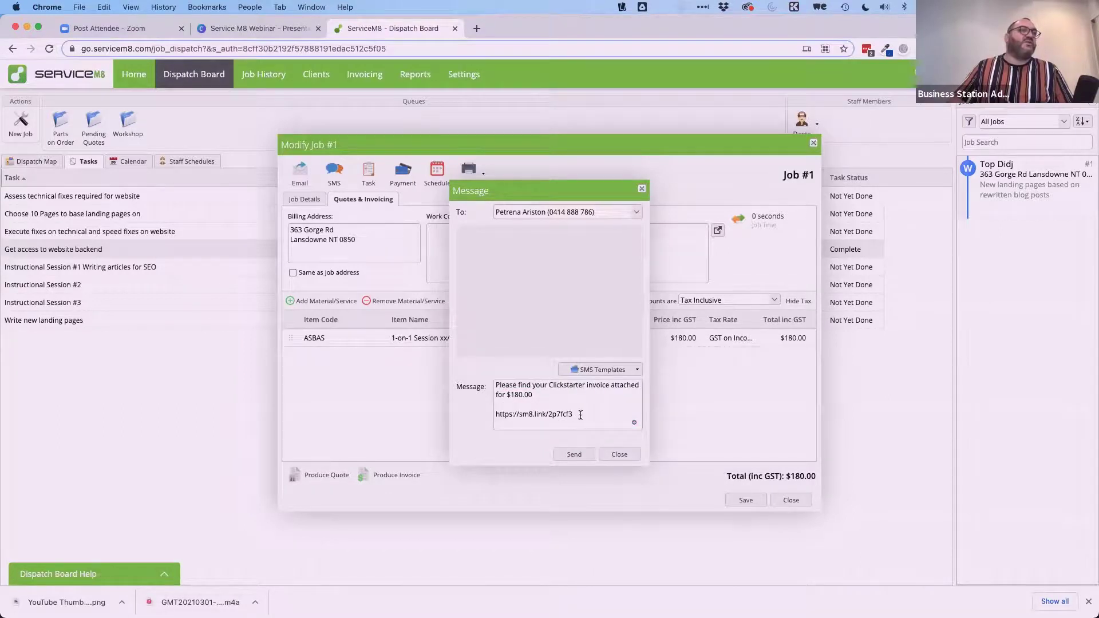
{"action": "left_click", "coordinate": [622, 370]}
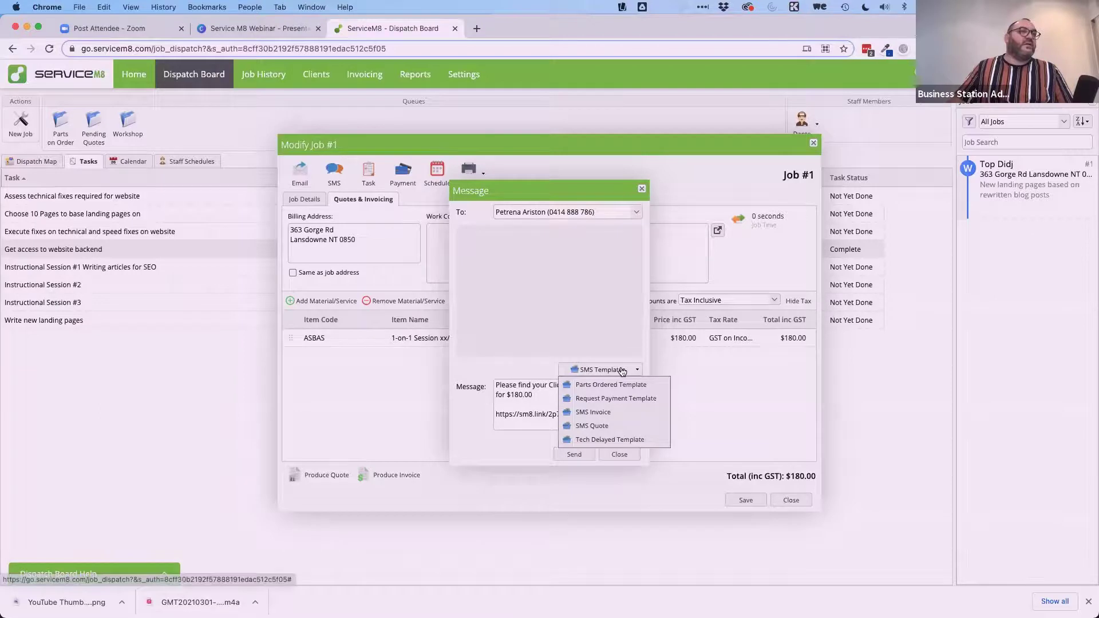
{"action": "left_click", "coordinate": [610, 427]}
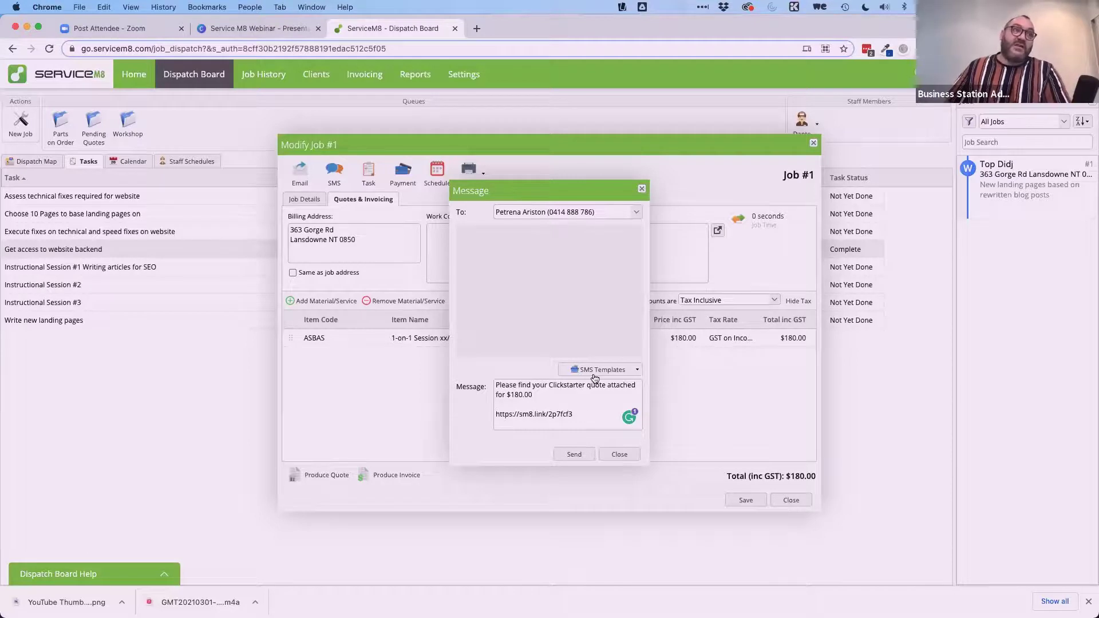
{"action": "left_click", "coordinate": [619, 455]}
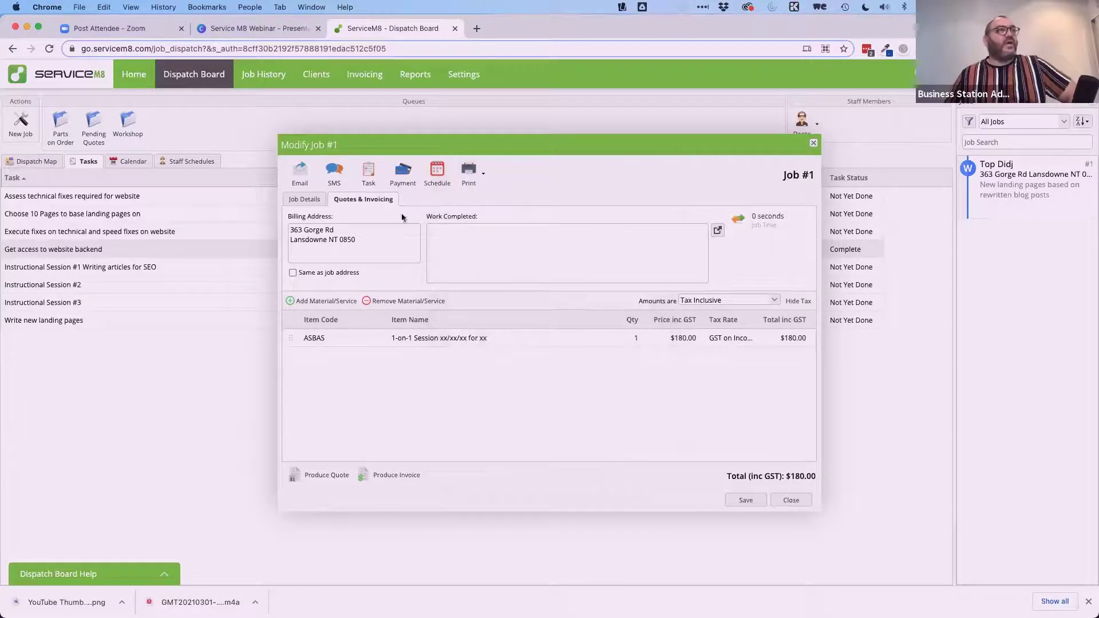
Return to job #1's Job Details tab and review its task list, cancelling New Task twice.
{"action": "left_click", "coordinate": [369, 173]}
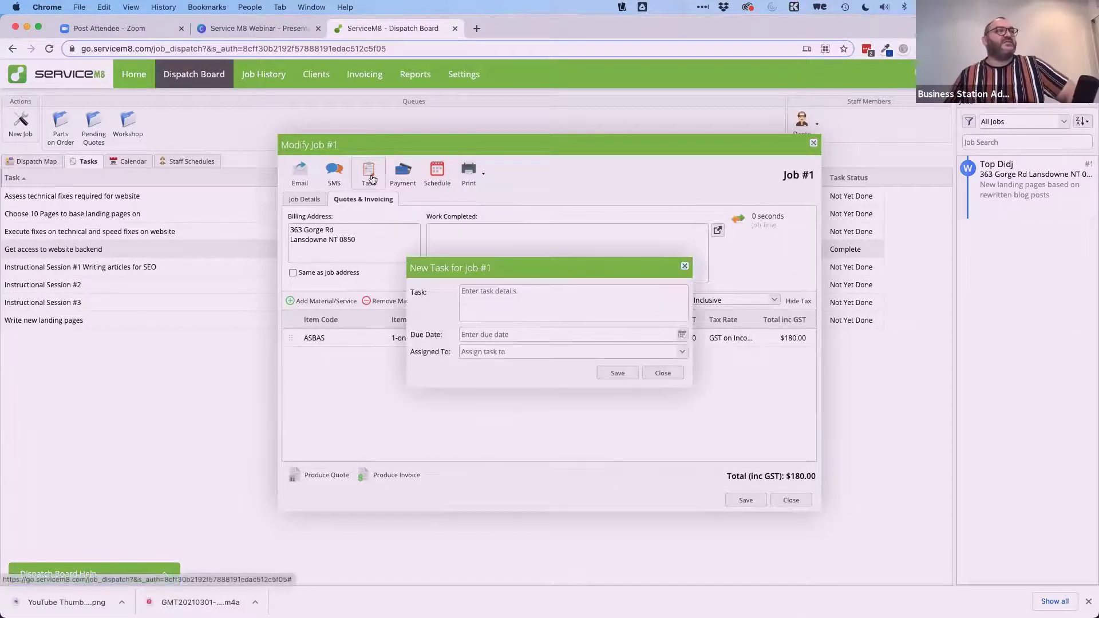
{"action": "left_click", "coordinate": [661, 372]}
{"action": "left_click", "coordinate": [303, 200]}
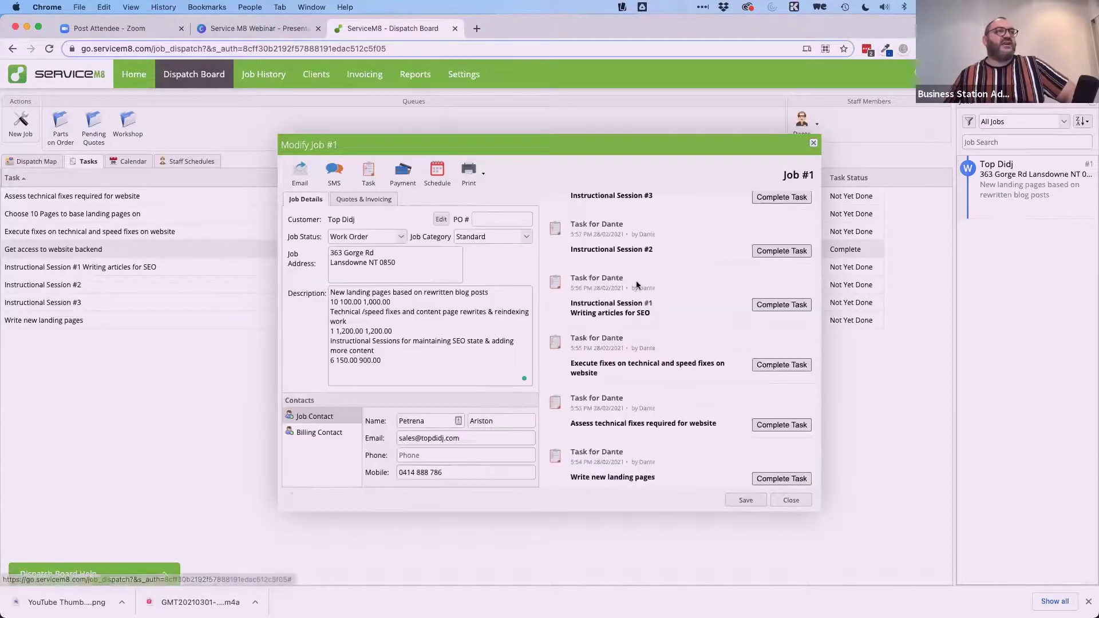
{"action": "scroll", "coordinate": [637, 284], "scroll_direction": "down", "scroll_amount": 3}
{"action": "scroll", "coordinate": [637, 284], "scroll_direction": "down", "scroll_amount": 4}
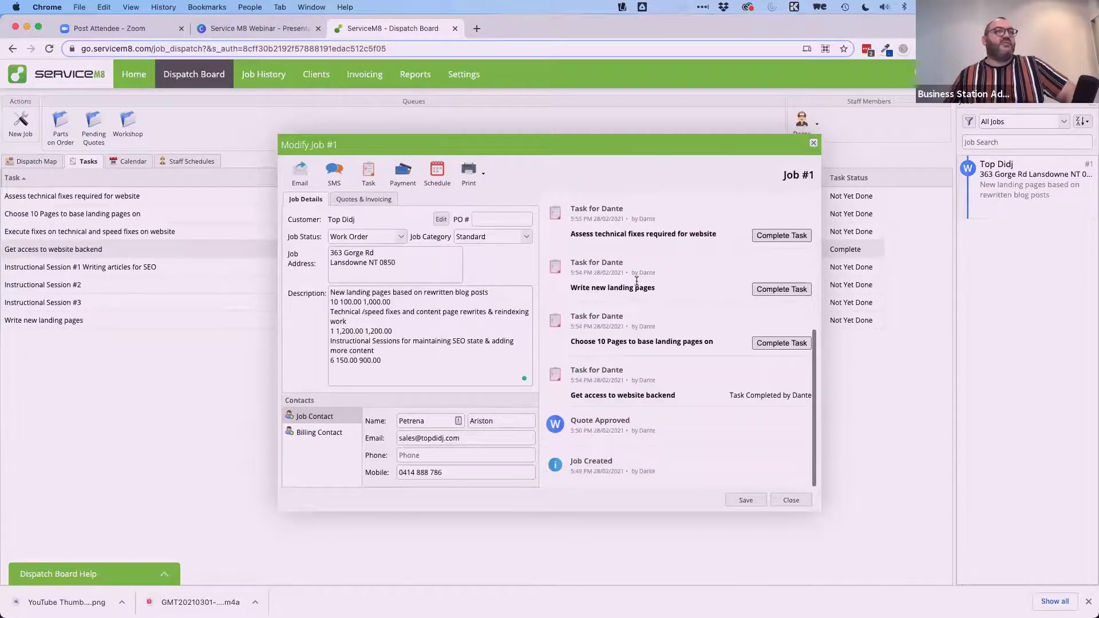
{"action": "scroll", "coordinate": [637, 285], "scroll_direction": "up", "scroll_amount": 7}
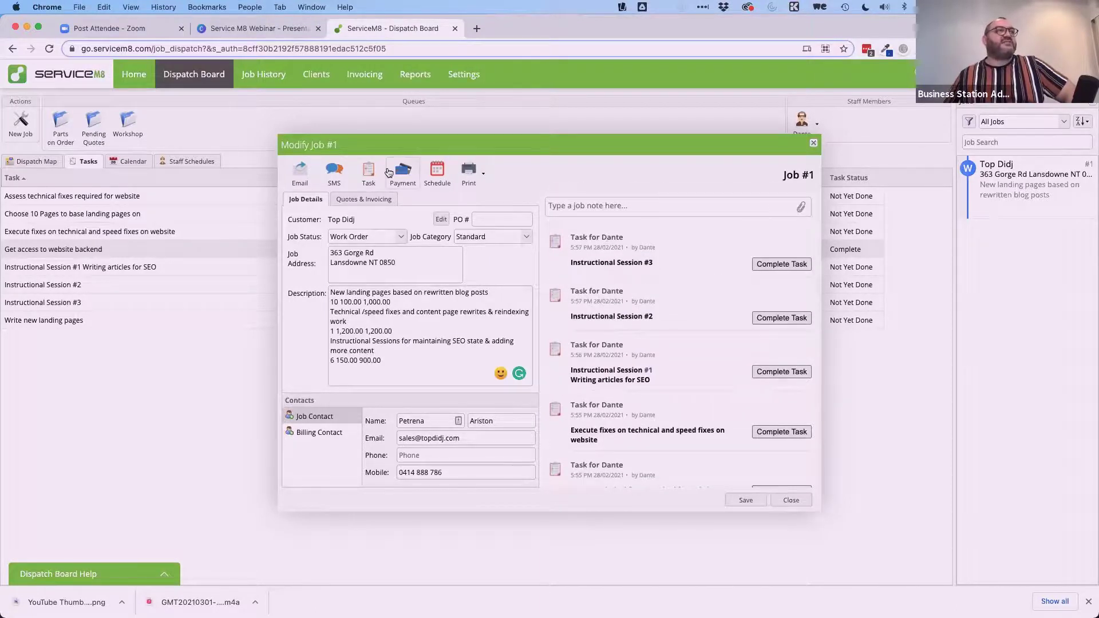
{"action": "left_click", "coordinate": [368, 172]}
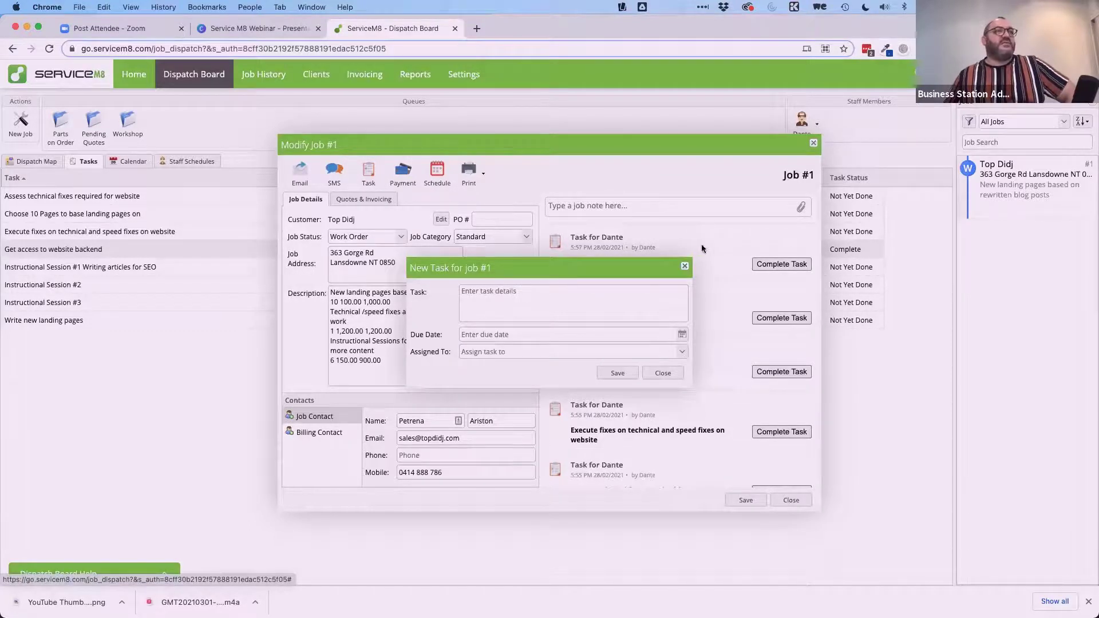
{"action": "left_click", "coordinate": [684, 265]}
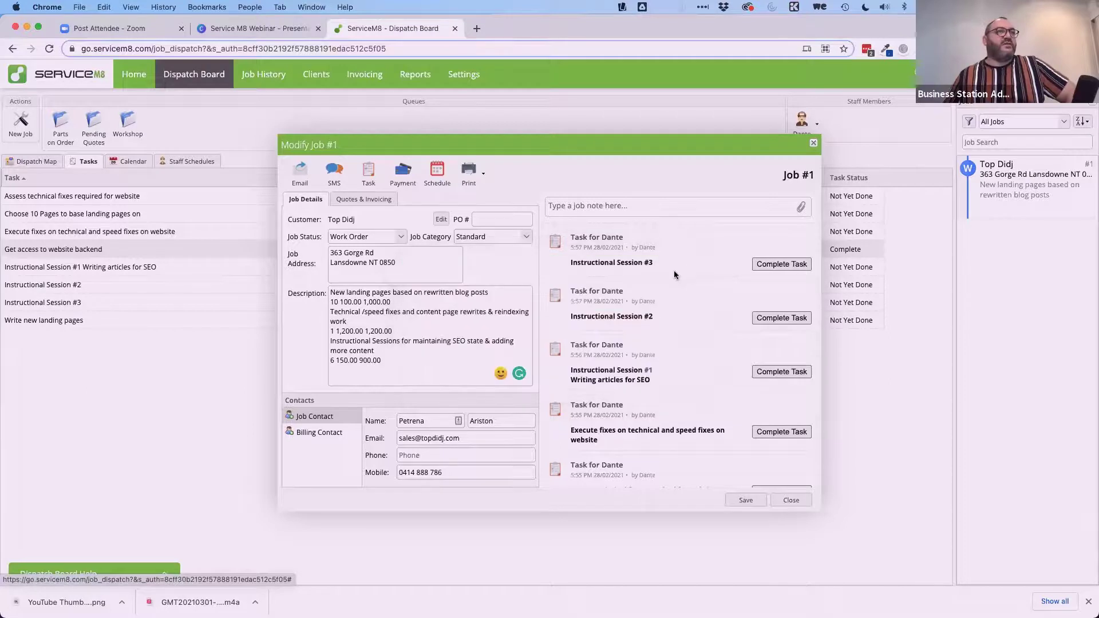
Start a new task for job #1 named 'Instructional Session'.
{"action": "left_click", "coordinate": [366, 174]}
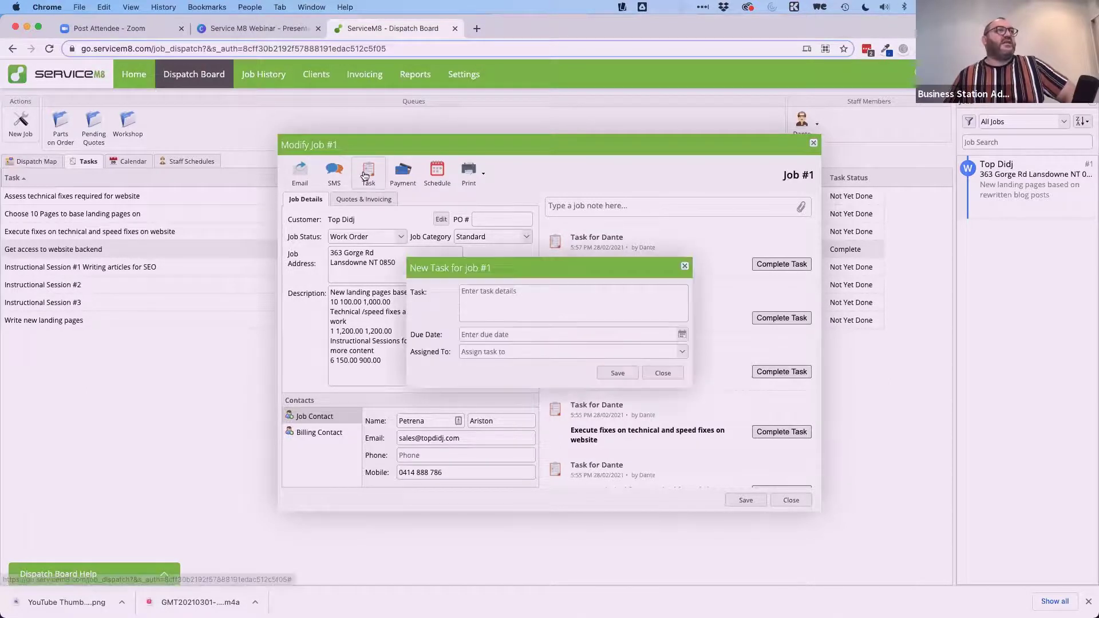
{"action": "left_click", "coordinate": [523, 297]}
{"action": "type", "text": "Instruc"}
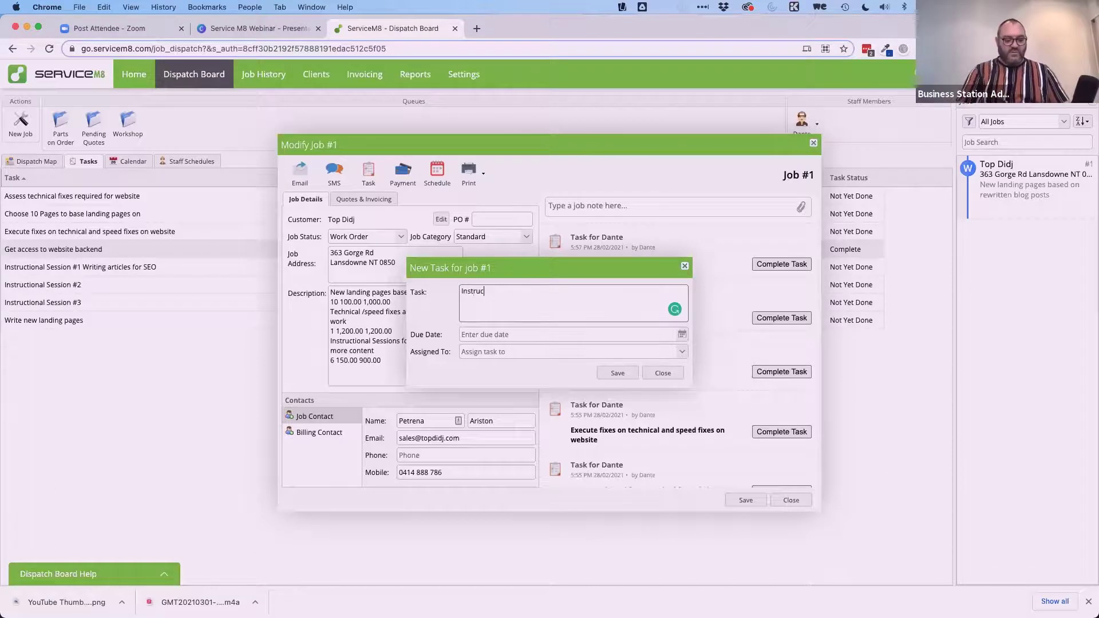
{"action": "type", "text": "tional Session #4"}
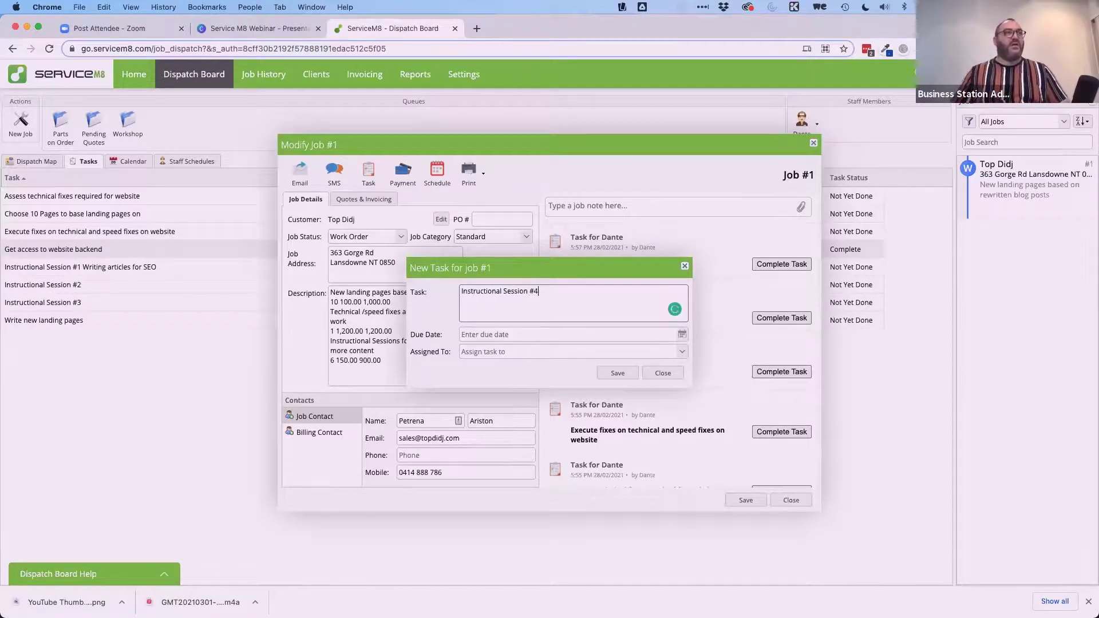
{"action": "key", "text": "Tab"}
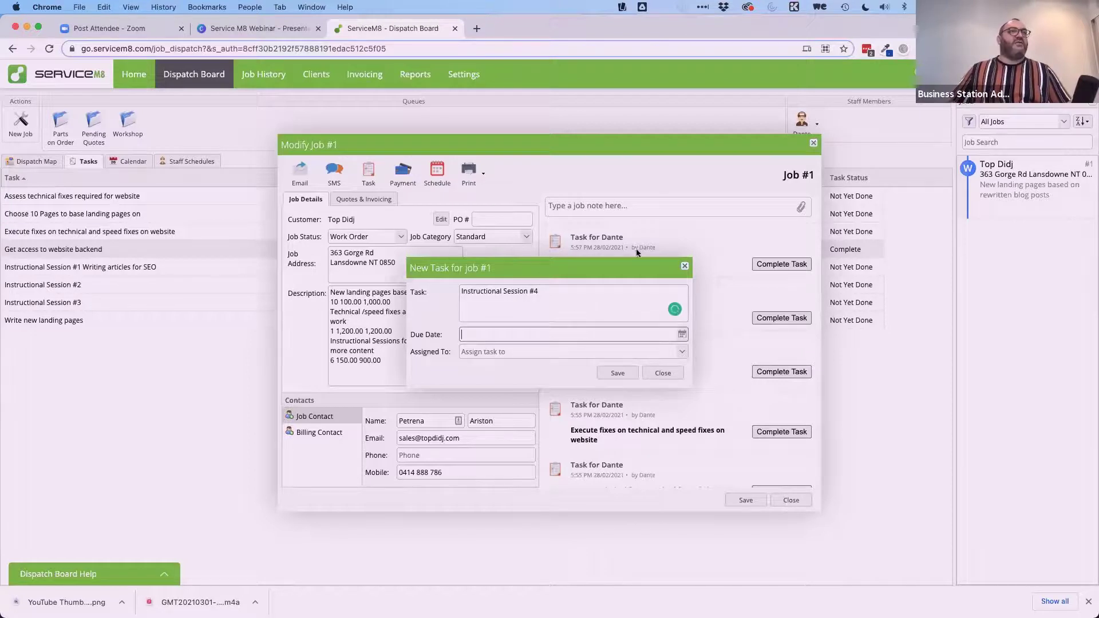
{"action": "left_click_drag", "start_coordinate": [639, 263], "coordinate": [659, 230]}
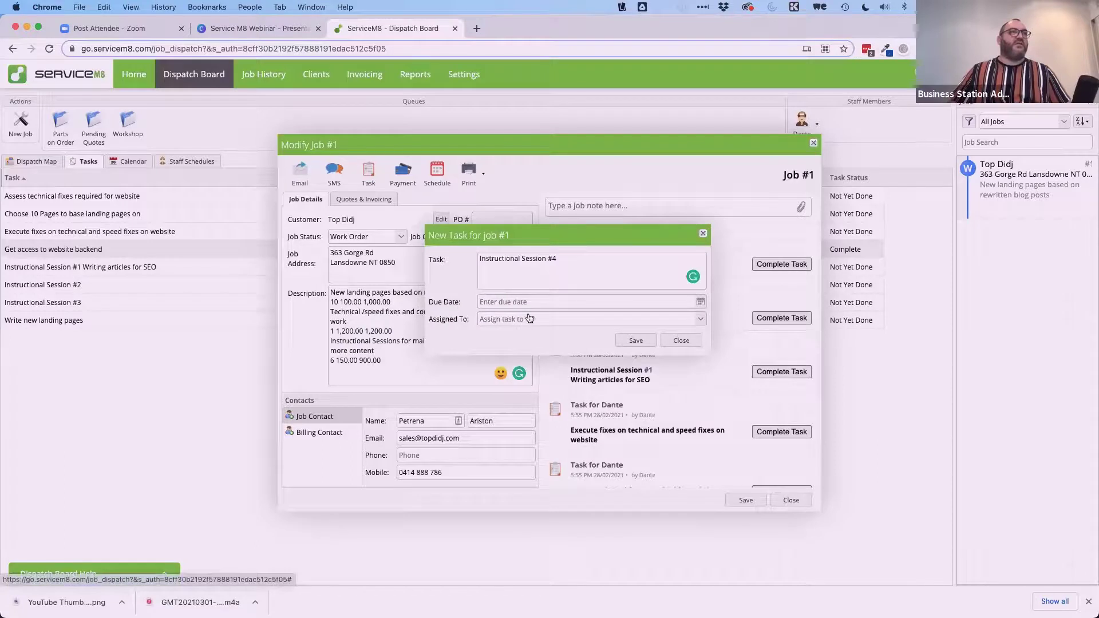
Set the task due 6 May 2021, assign it to the staff member, save, and open Payments.
{"action": "left_click", "coordinate": [700, 302]}
{"action": "left_click", "coordinate": [572, 318]}
{"action": "left_click", "coordinate": [572, 318]}
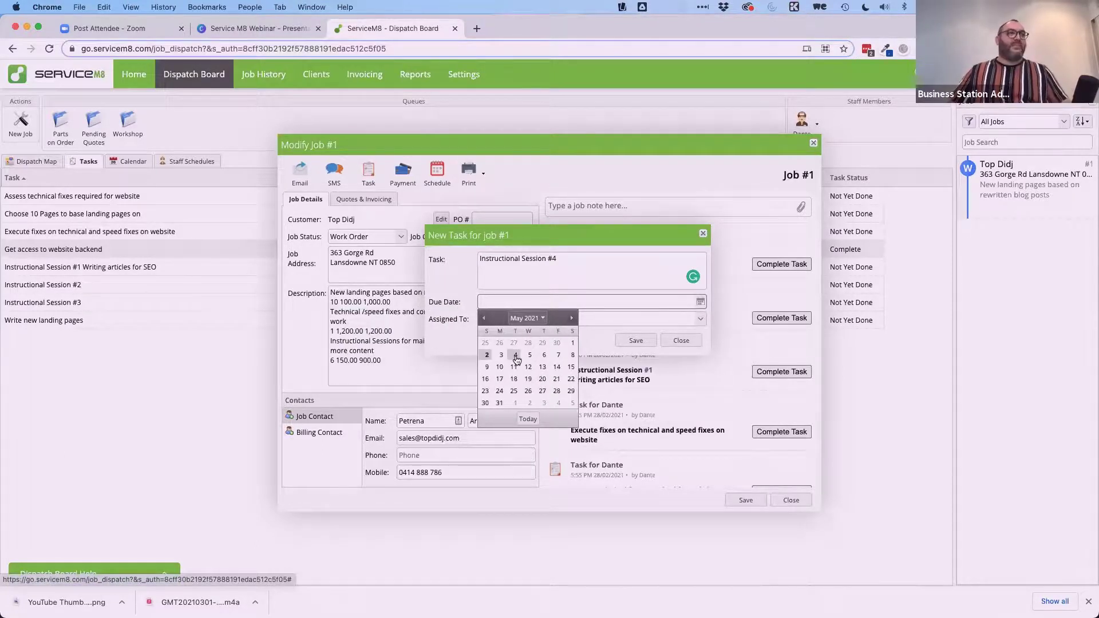
{"action": "left_click", "coordinate": [544, 355]}
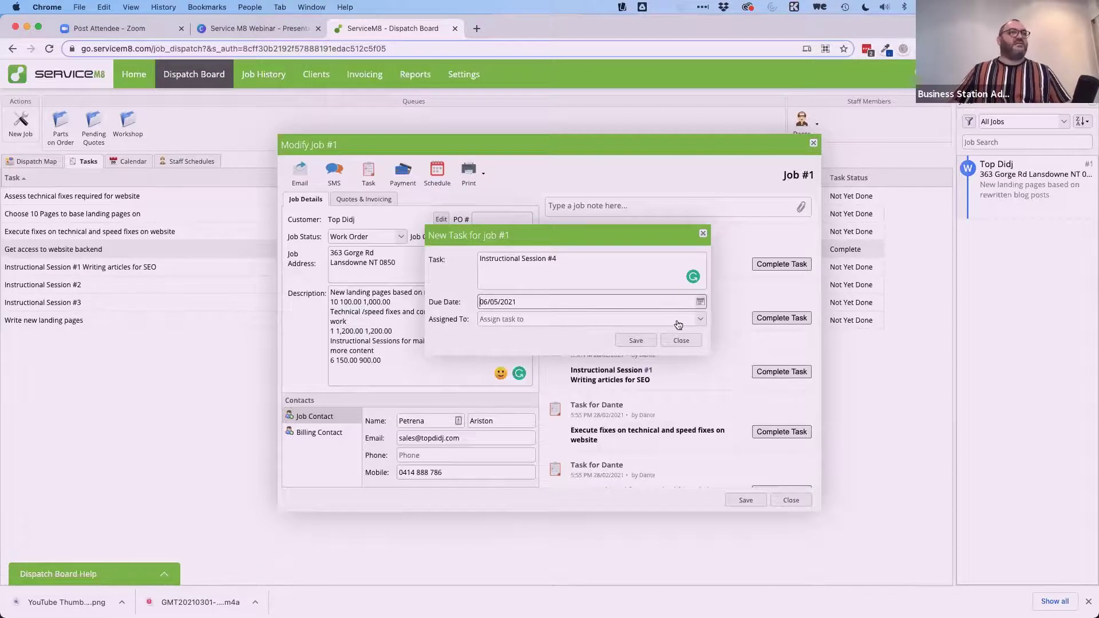
{"action": "left_click", "coordinate": [700, 320]}
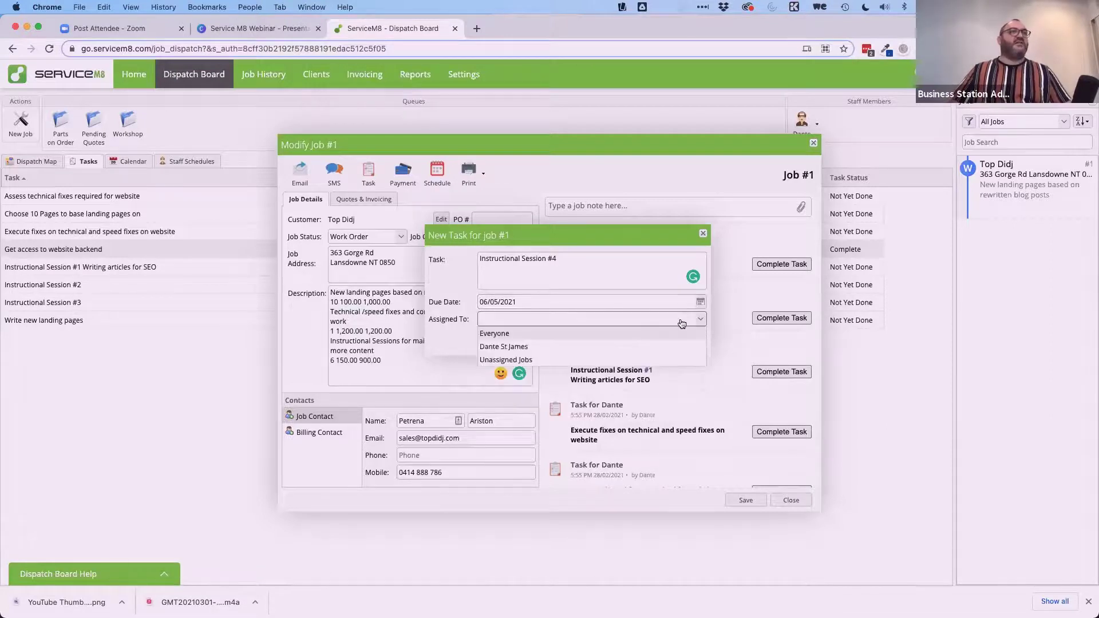
{"action": "left_click", "coordinate": [553, 348]}
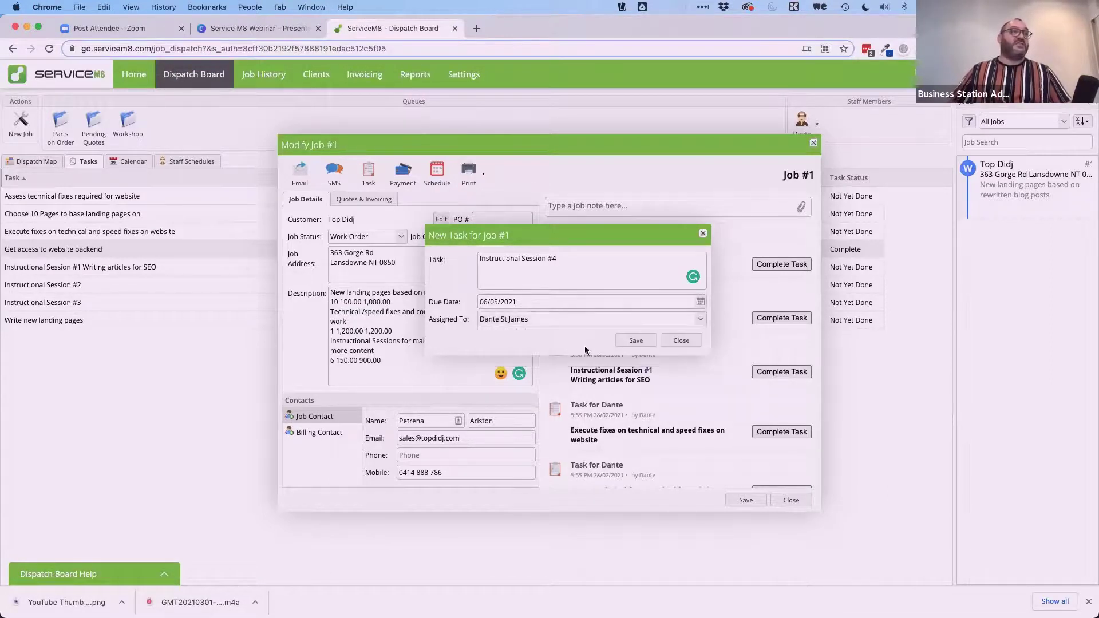
{"action": "left_click", "coordinate": [632, 345]}
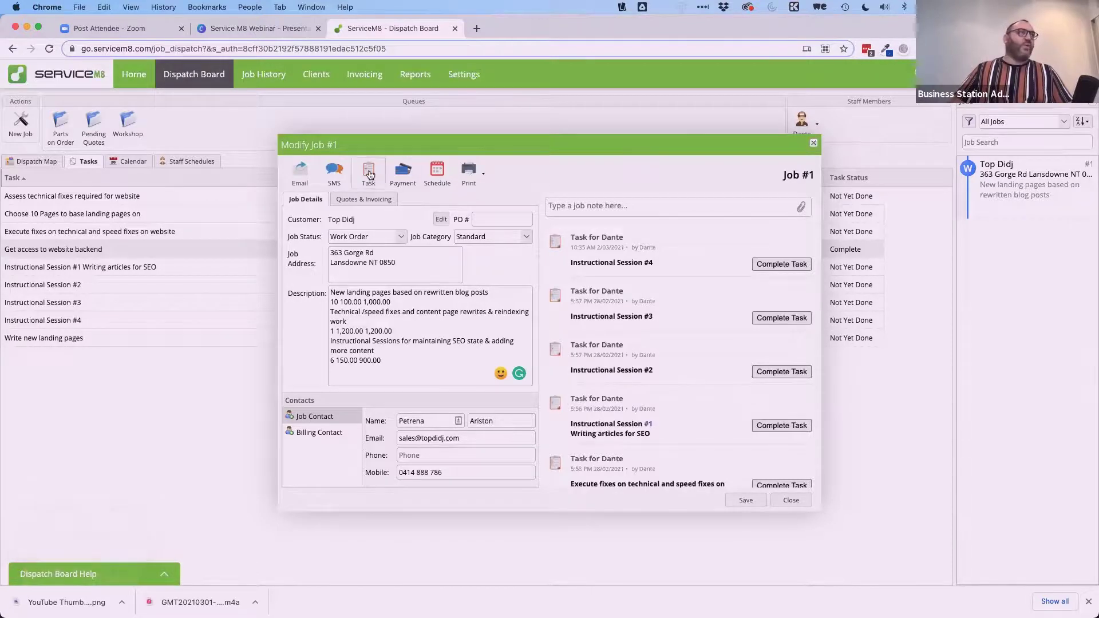
{"action": "left_click", "coordinate": [403, 174]}
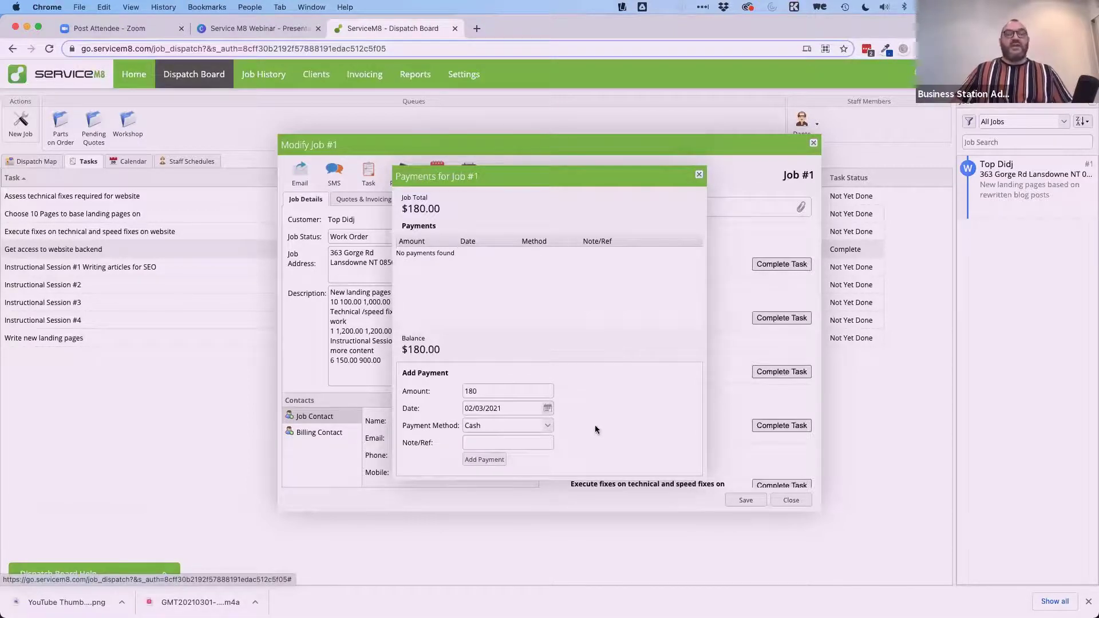
Switch payment method from Cash to EFT, close Payments without adding one, and open Add Booking.
{"action": "left_click", "coordinate": [546, 426]}
{"action": "left_click", "coordinate": [525, 449]}
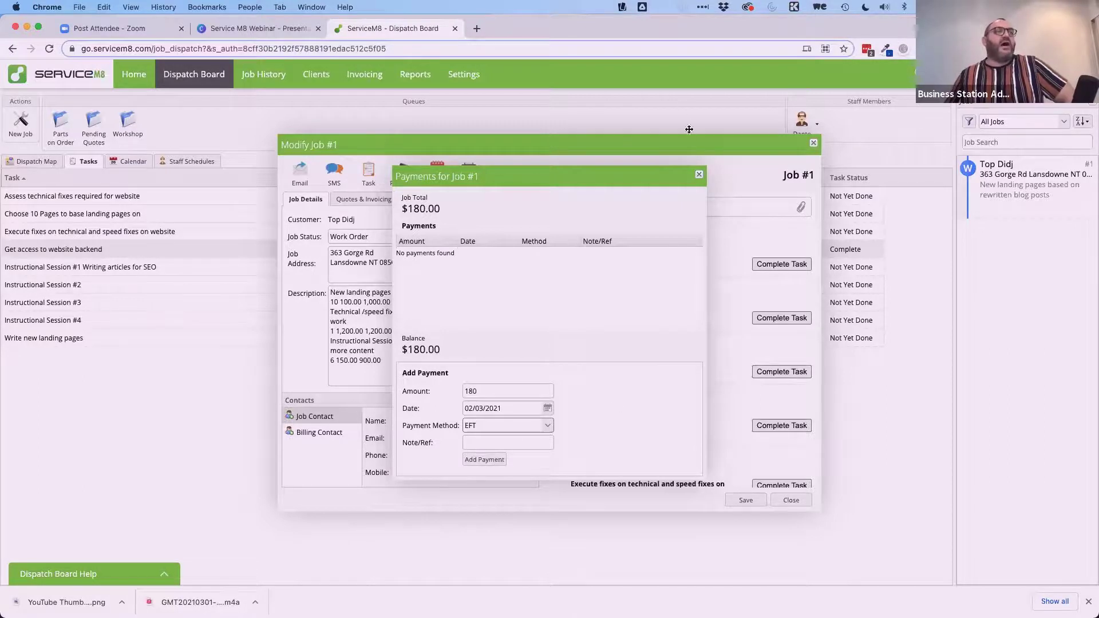
{"action": "left_click", "coordinate": [698, 176]}
{"action": "left_click", "coordinate": [437, 171]}
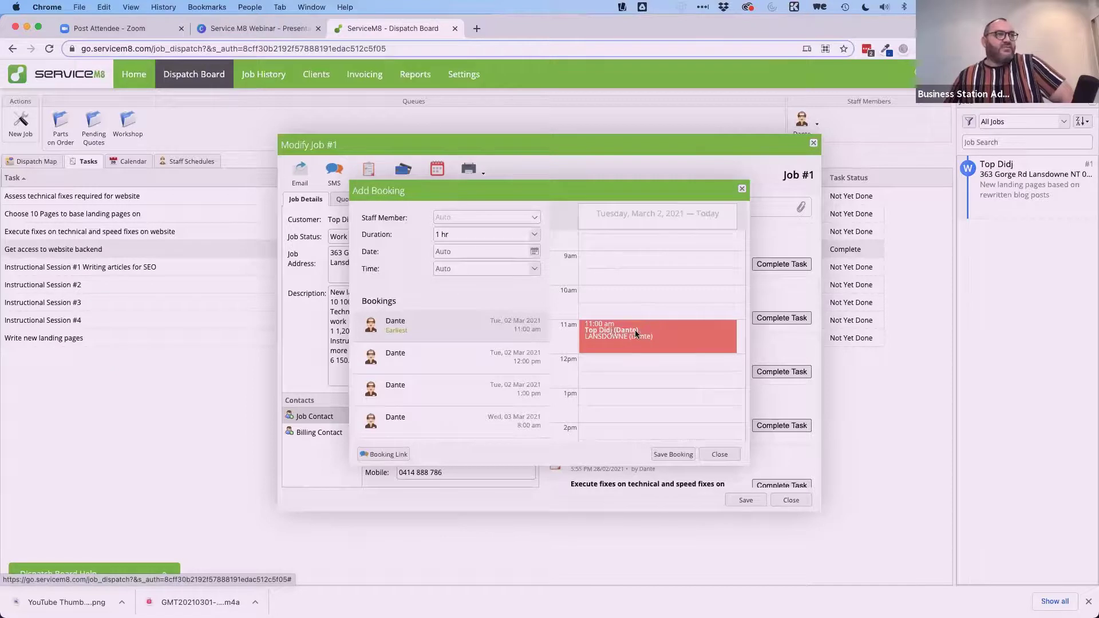
Preview Dante's 12:00 pm, 1:00 pm and Wednesday 8:00 am slots, then close the booking-link SMS unsent.
{"action": "scroll", "coordinate": [631, 330], "scroll_direction": "down", "scroll_amount": 3}
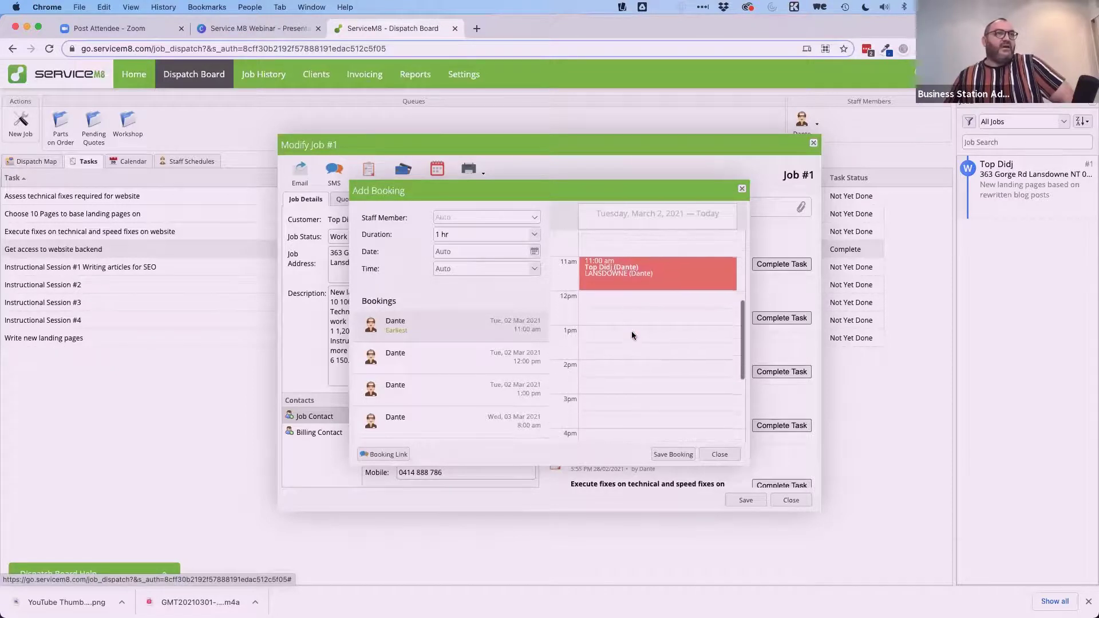
{"action": "scroll", "coordinate": [632, 332], "scroll_direction": "down", "scroll_amount": 4}
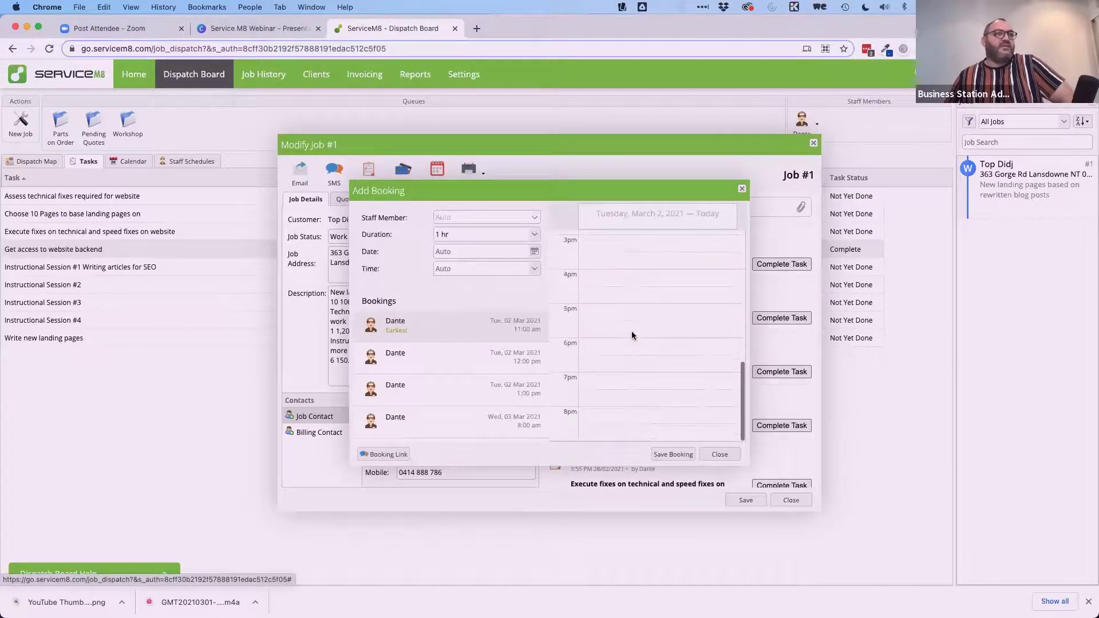
{"action": "scroll", "coordinate": [632, 336], "scroll_direction": "up", "scroll_amount": 5}
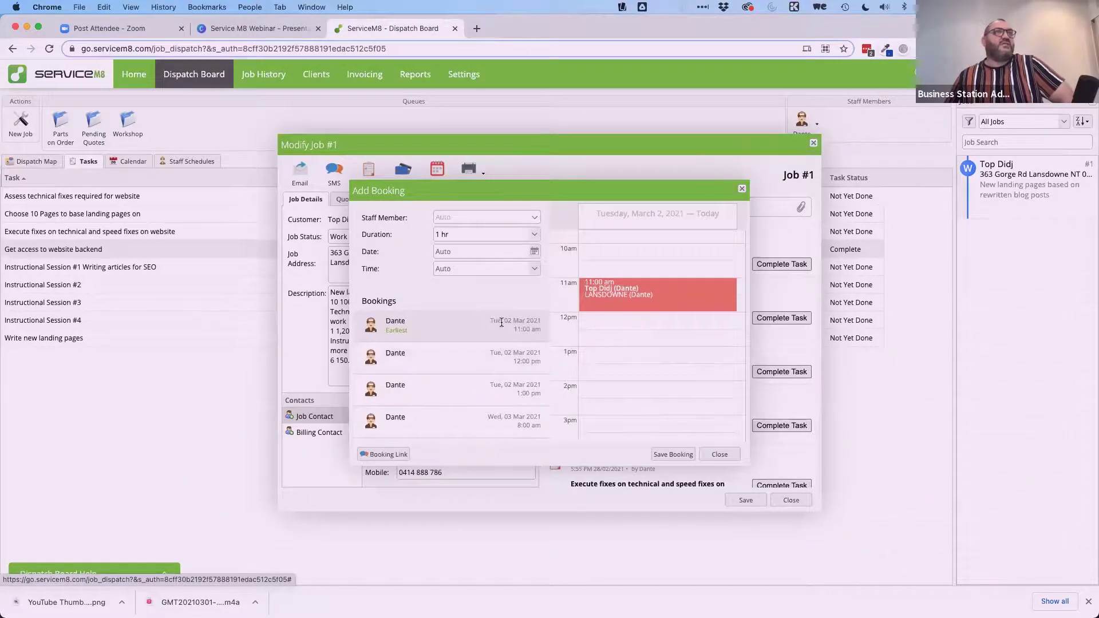
{"action": "left_click", "coordinate": [436, 358]}
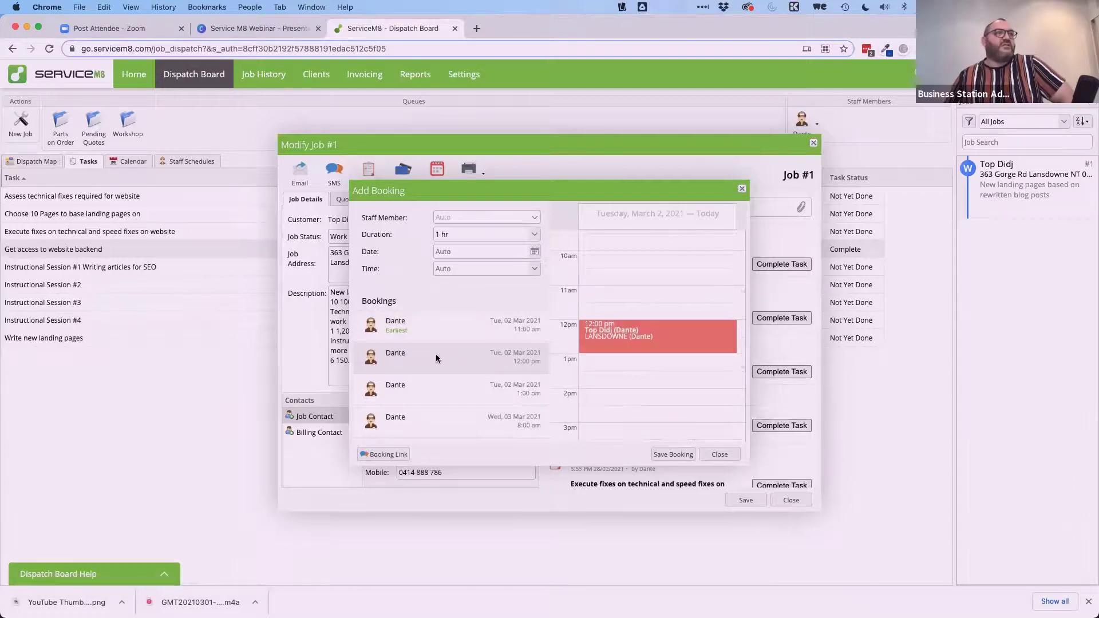
{"action": "left_click", "coordinate": [436, 391]}
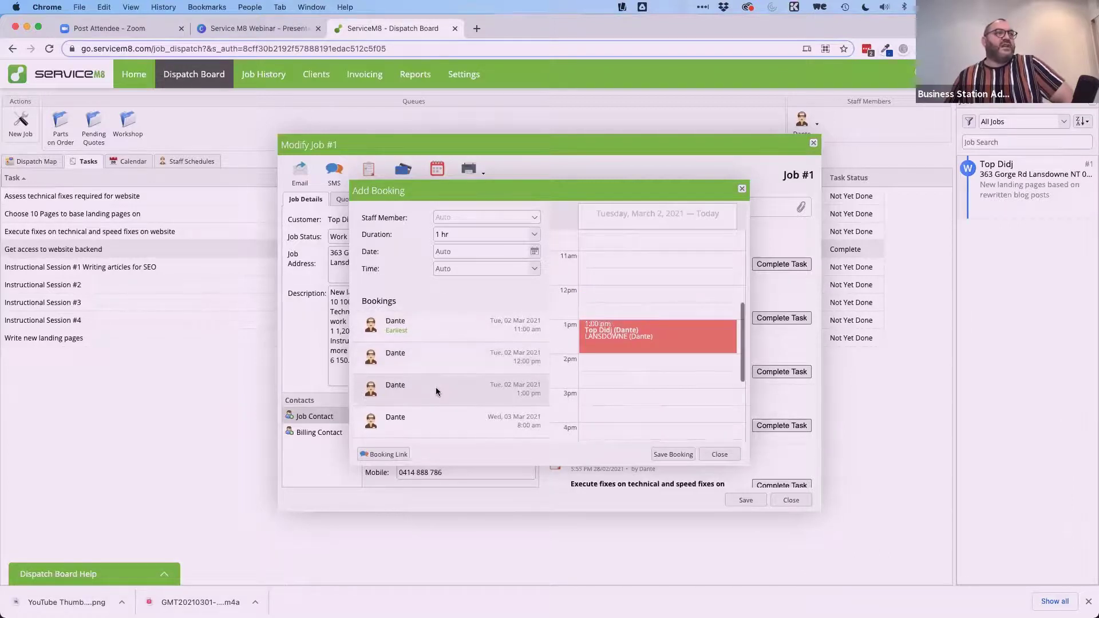
{"action": "scroll", "coordinate": [606, 332], "scroll_direction": "down", "scroll_amount": 3}
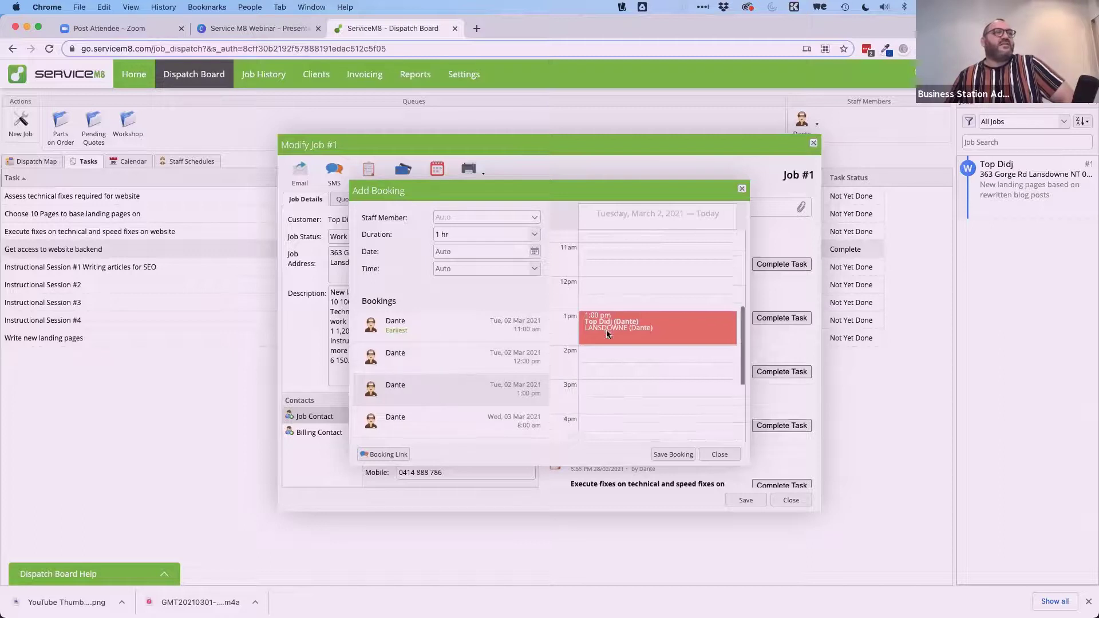
{"action": "left_click", "coordinate": [426, 427]}
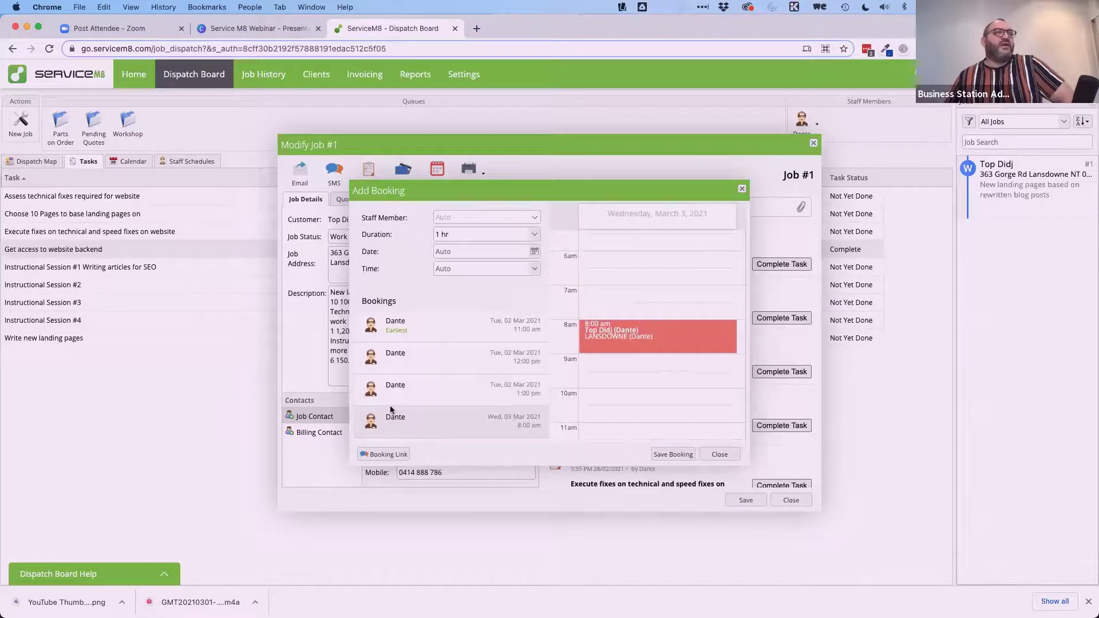
{"action": "scroll", "coordinate": [390, 406], "scroll_direction": "down", "scroll_amount": 3}
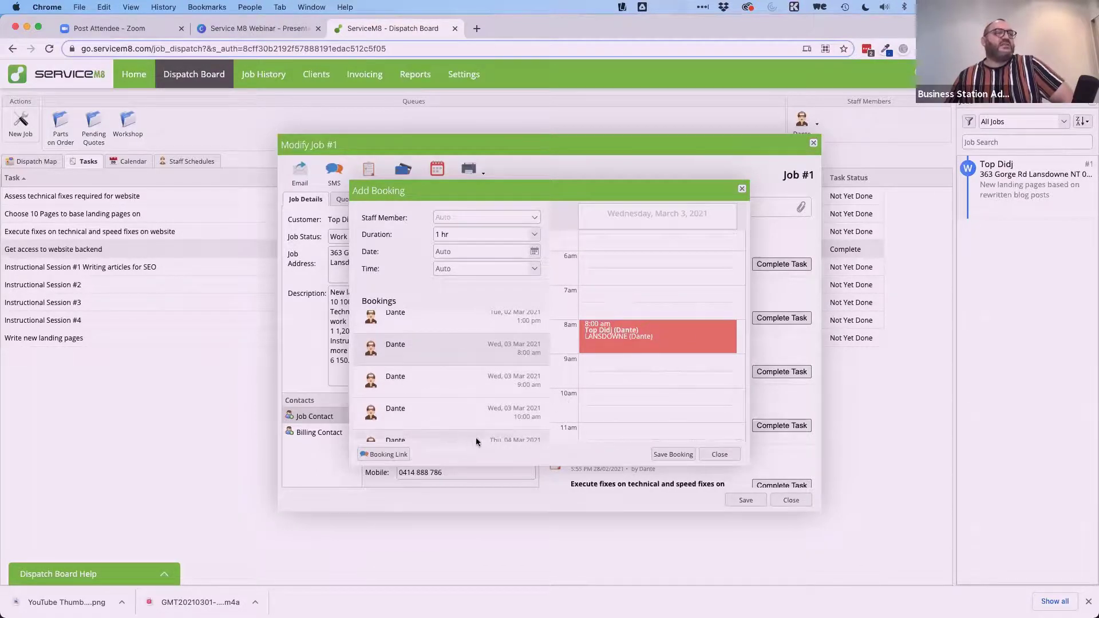
{"action": "left_click", "coordinate": [380, 455]}
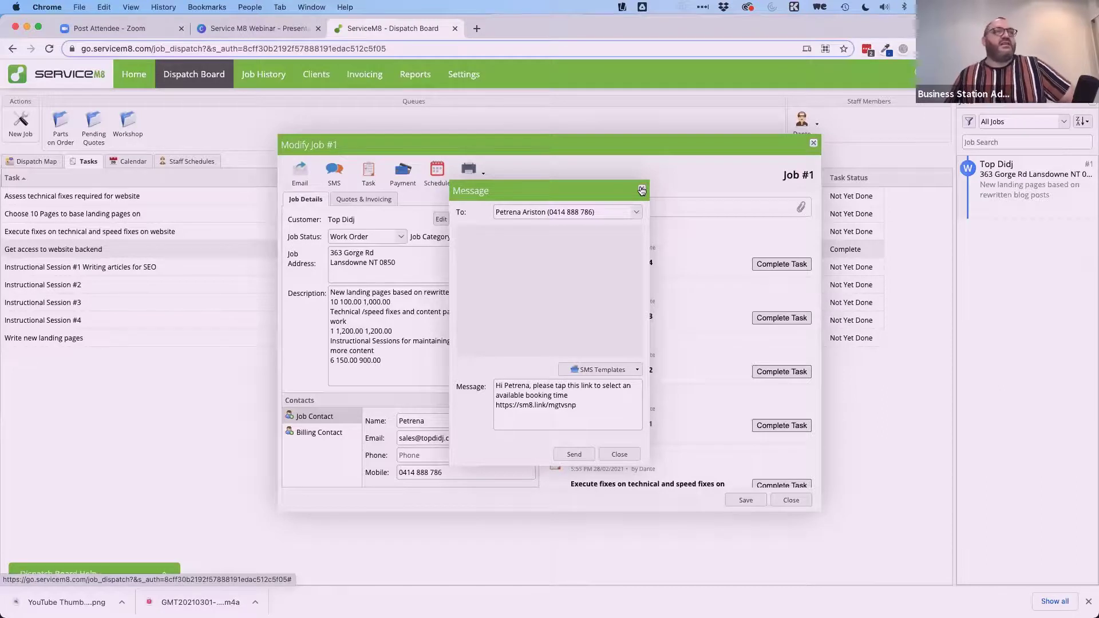
{"action": "left_click", "coordinate": [642, 191]}
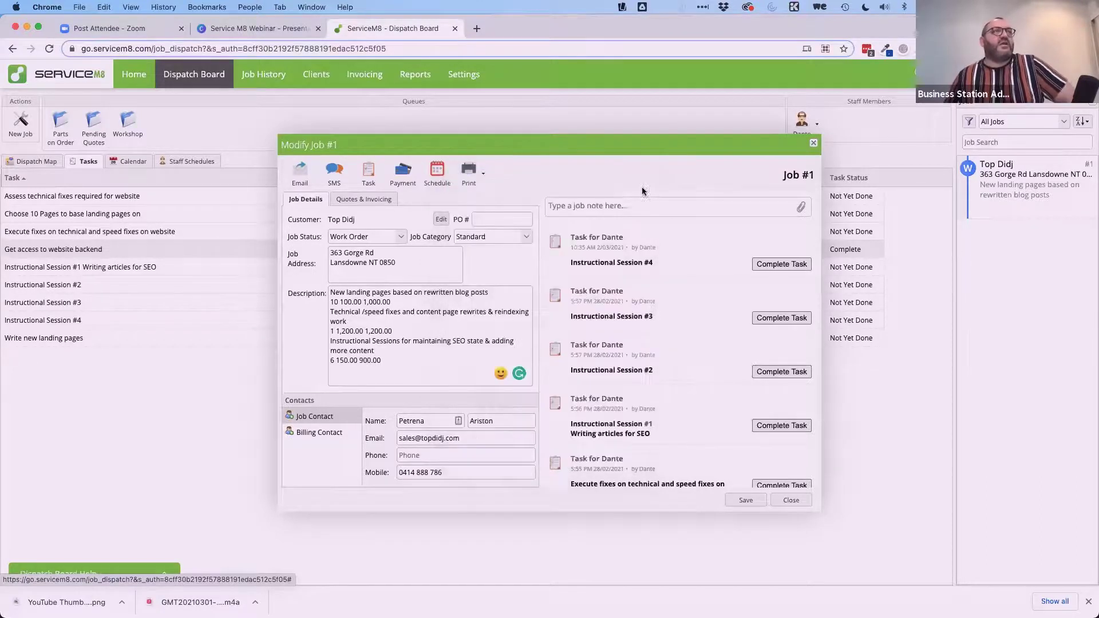
Dismiss the Print menu, save and close Job #1, and show the Dispatch Map.
{"action": "left_click", "coordinate": [480, 173]}
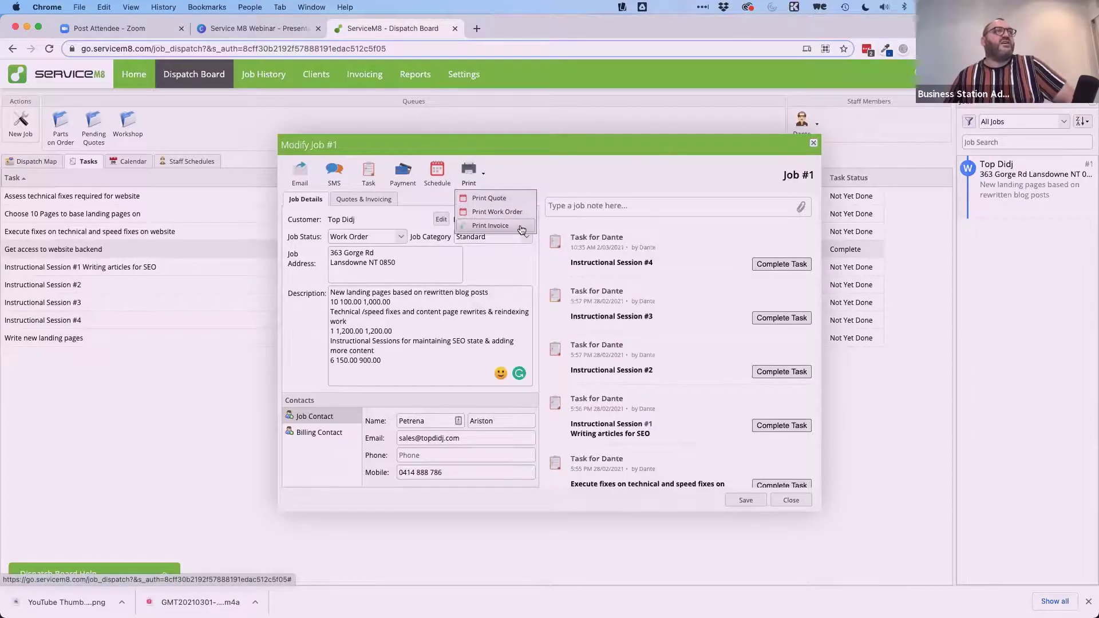
{"action": "left_click", "coordinate": [577, 178]}
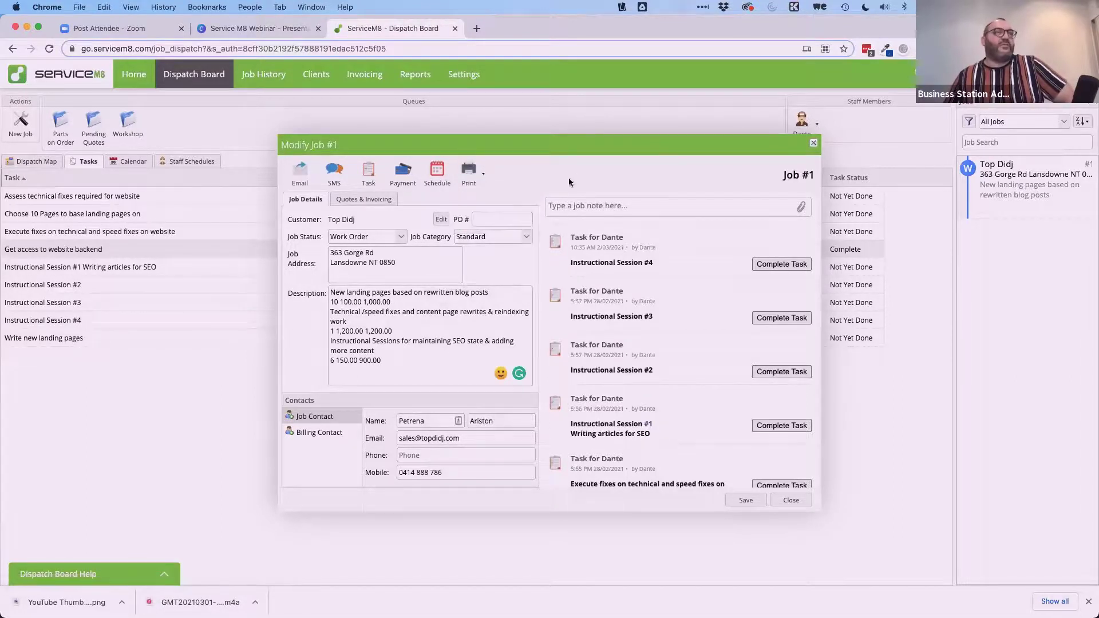
{"action": "left_click", "coordinate": [792, 500]}
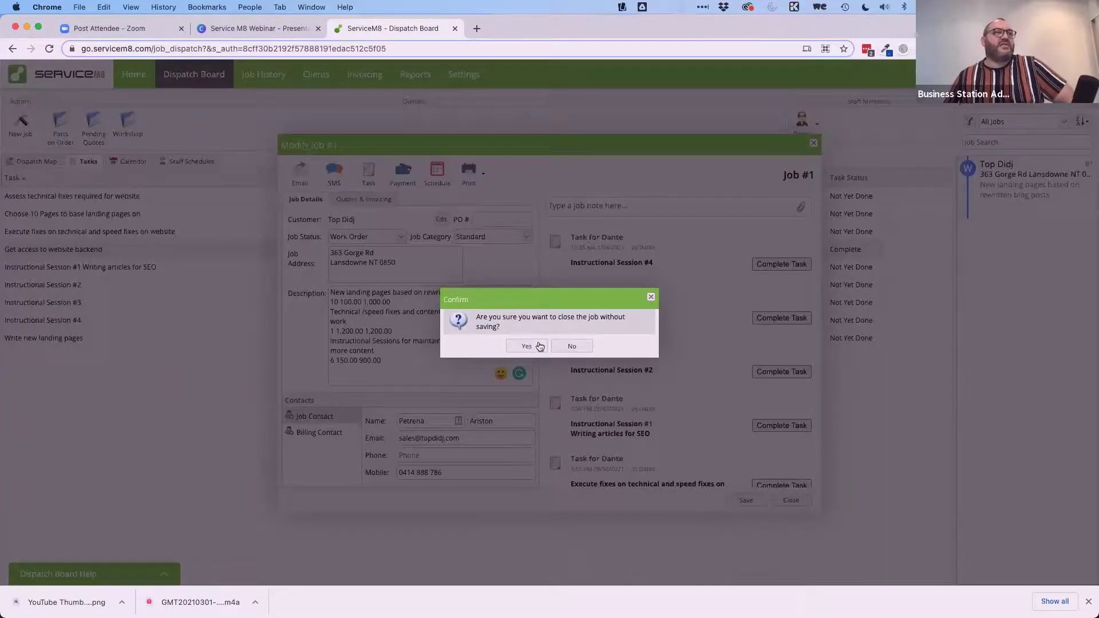
{"action": "left_click", "coordinate": [573, 346]}
{"action": "left_click", "coordinate": [765, 500]}
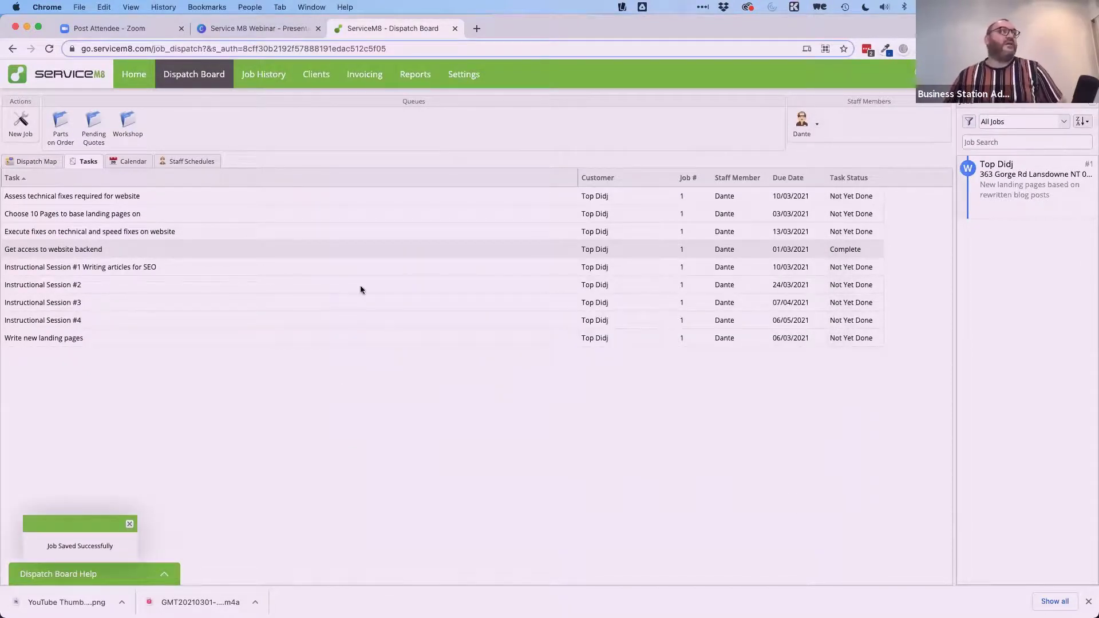
{"action": "left_click", "coordinate": [34, 162]}
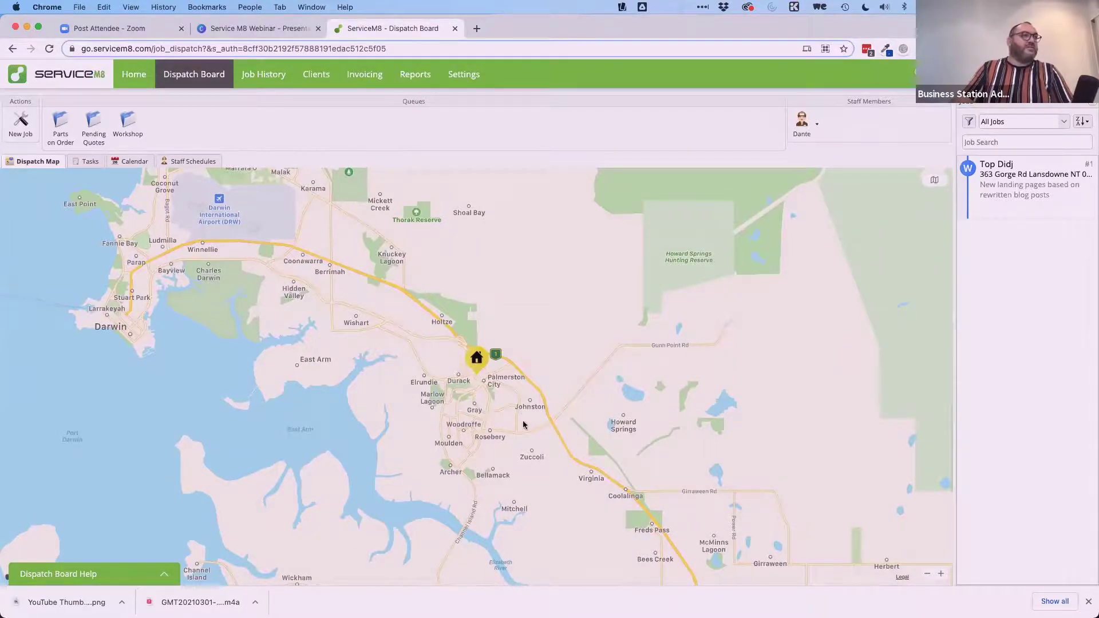
Zoom the dispatch map out to show all of Australia.
{"action": "scroll", "coordinate": [514, 387], "scroll_direction": "down", "scroll_amount": 5}
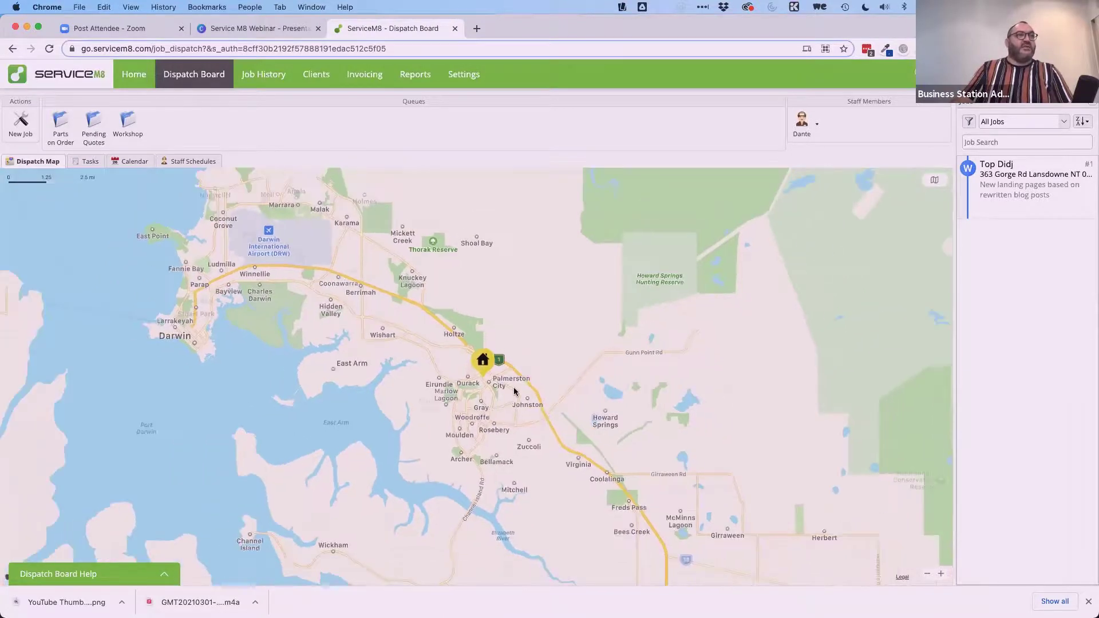
{"action": "scroll", "coordinate": [522, 552], "scroll_direction": "down", "scroll_amount": 10}
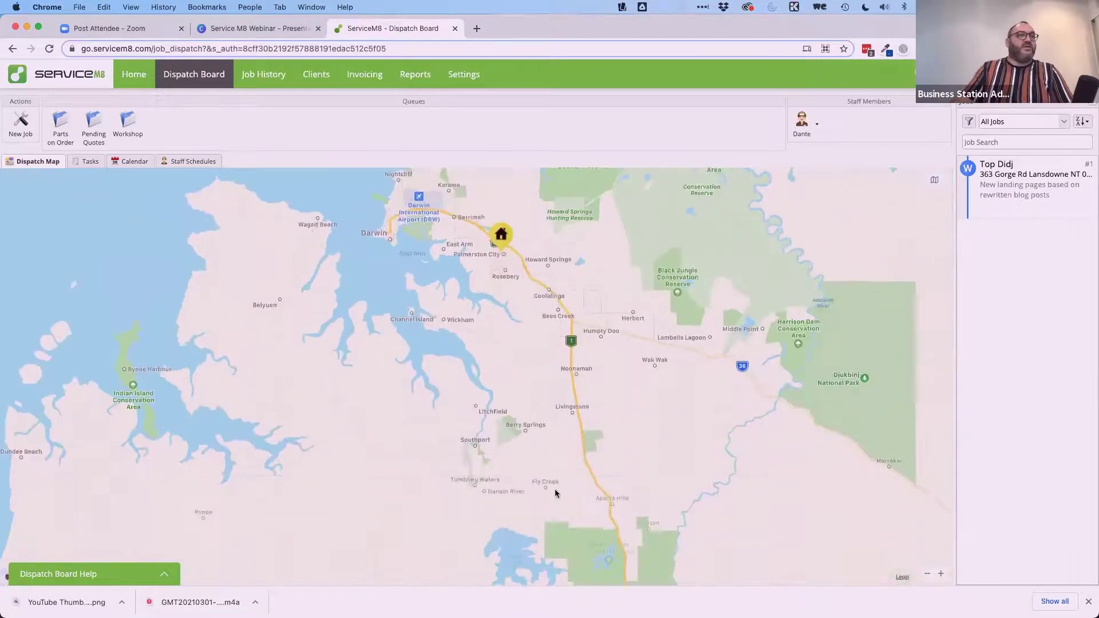
{"action": "scroll", "coordinate": [572, 501], "scroll_direction": "down", "scroll_amount": 5}
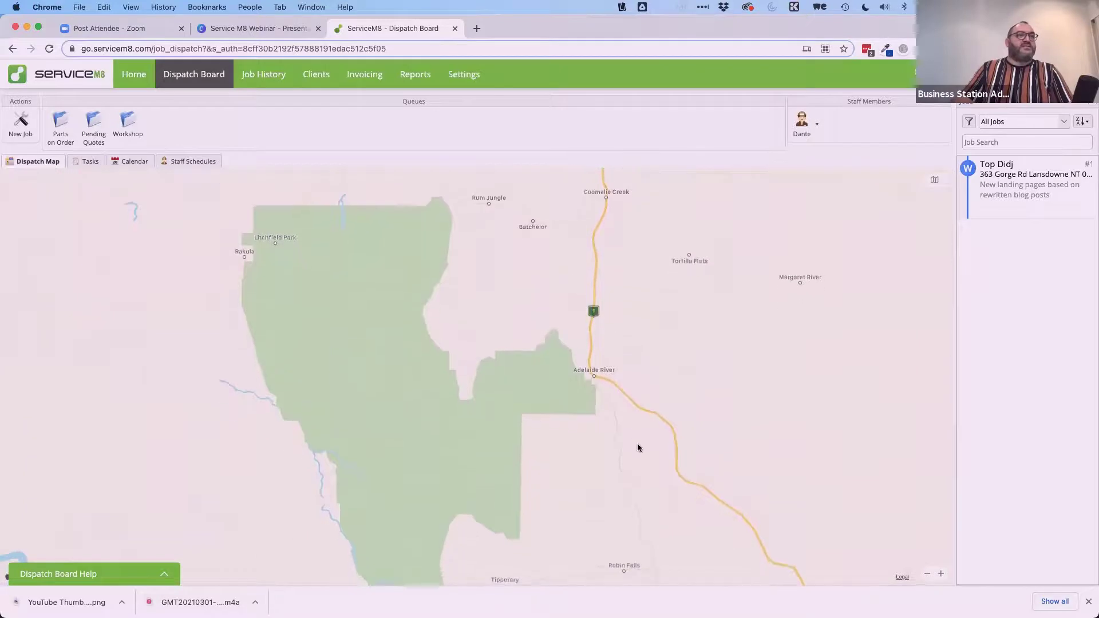
{"action": "right_click", "coordinate": [633, 433]}
{"action": "left_click", "coordinate": [688, 359]}
{"action": "scroll", "coordinate": [689, 360], "scroll_direction": "down", "scroll_amount": 15}
{"action": "left_click_drag", "start_coordinate": [689, 359], "coordinate": [479, 222]}
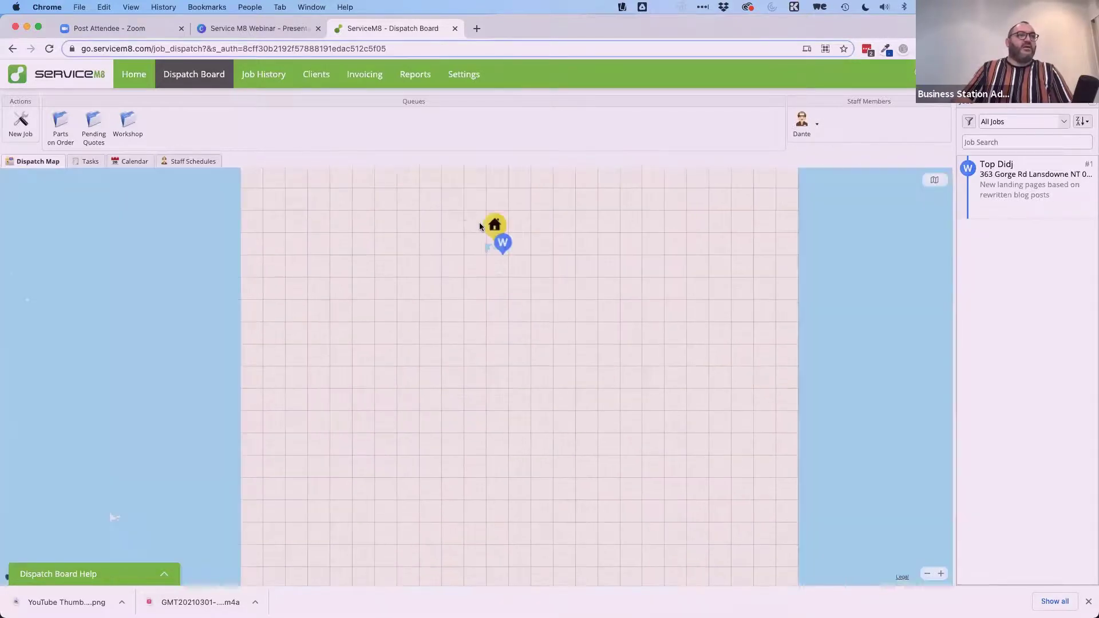
{"action": "scroll", "coordinate": [486, 239], "scroll_direction": "up", "scroll_amount": 15}
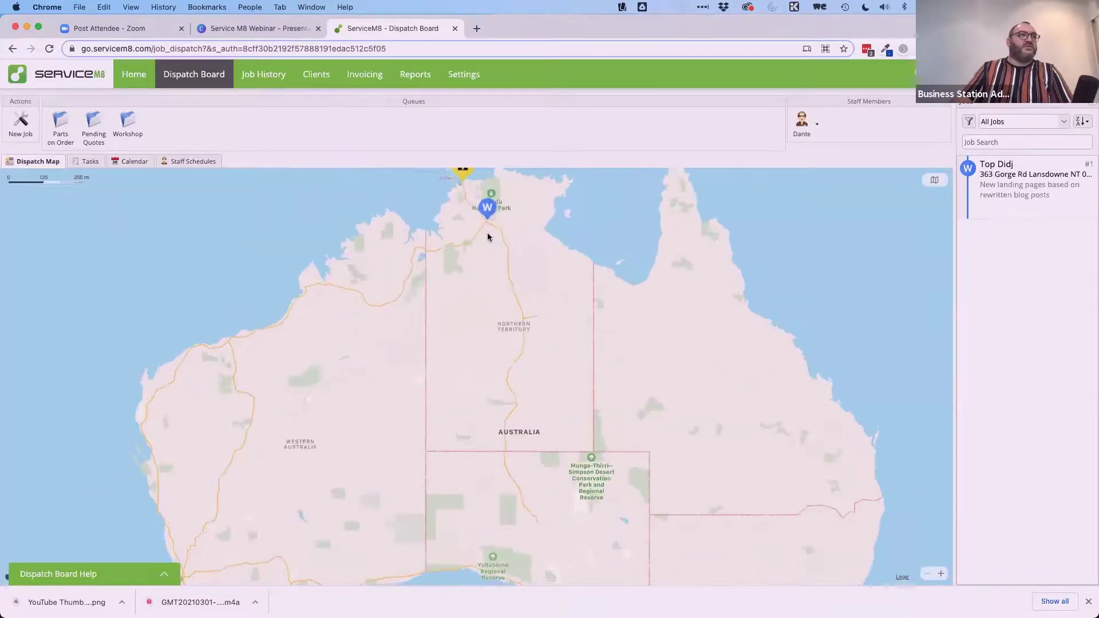
{"action": "scroll", "coordinate": [558, 398], "scroll_direction": "down", "scroll_amount": 5}
{"action": "scroll", "coordinate": [558, 321], "scroll_direction": "up", "scroll_amount": 6}
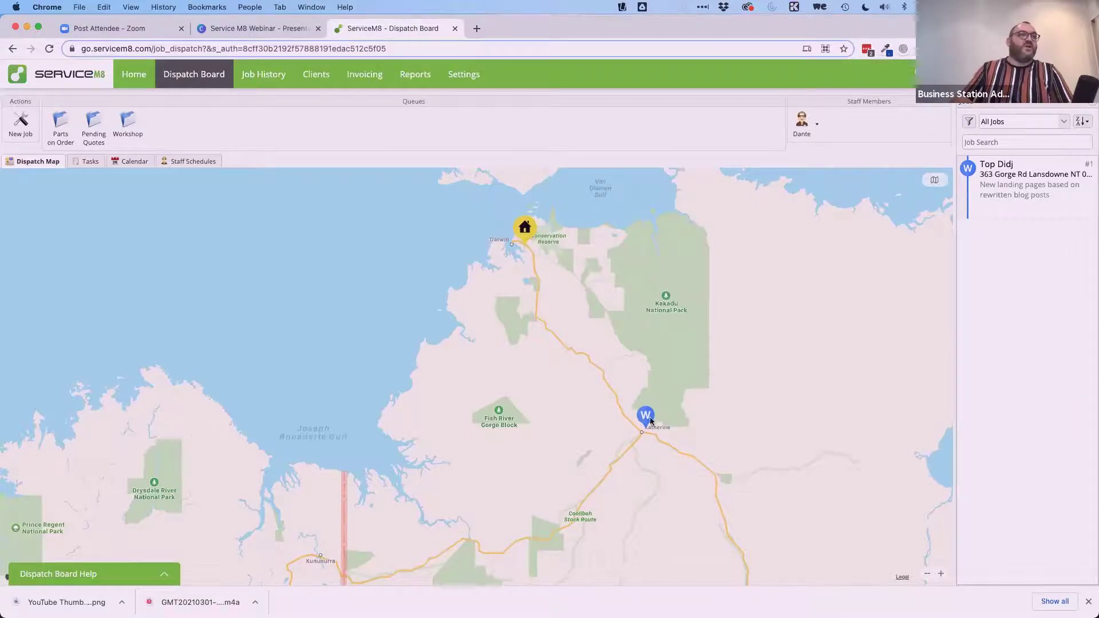
Pan and zoom the dispatch map in on the W job marker near Lansdowne.
{"action": "left_click_drag", "start_coordinate": [557, 258], "coordinate": [615, 410]}
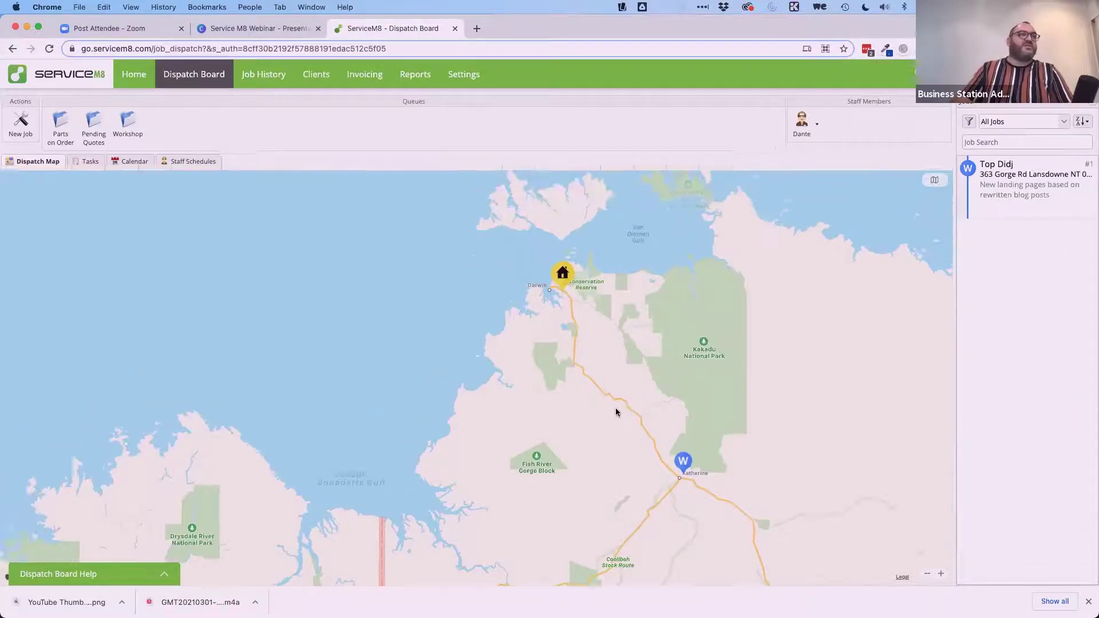
{"action": "scroll", "coordinate": [615, 410], "scroll_direction": "up", "scroll_amount": 10}
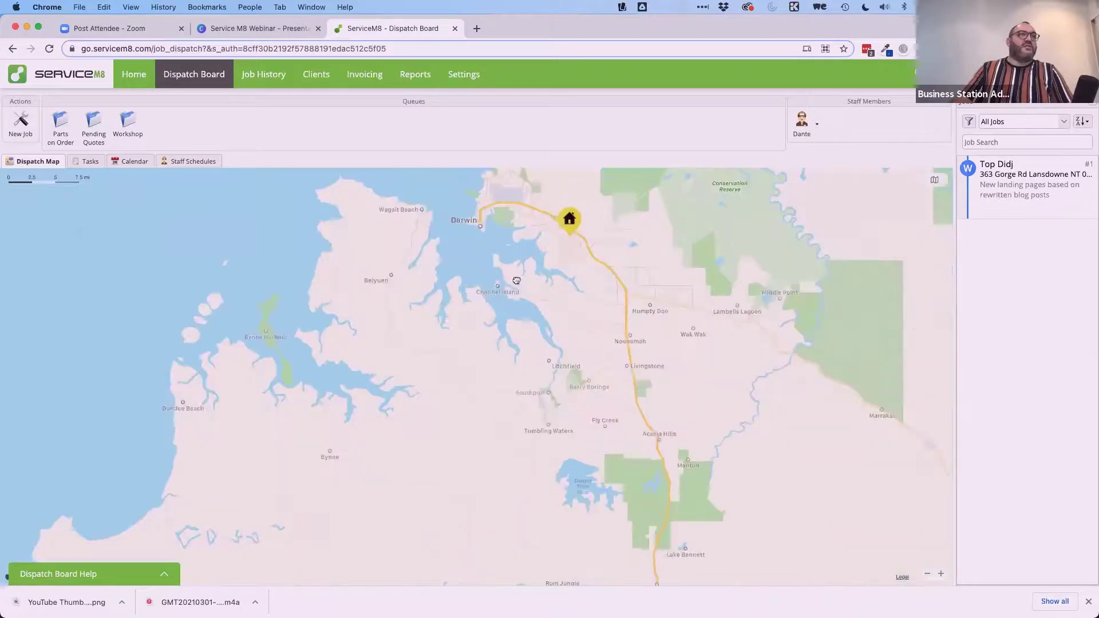
{"action": "scroll", "coordinate": [525, 432], "scroll_direction": "up", "scroll_amount": 1}
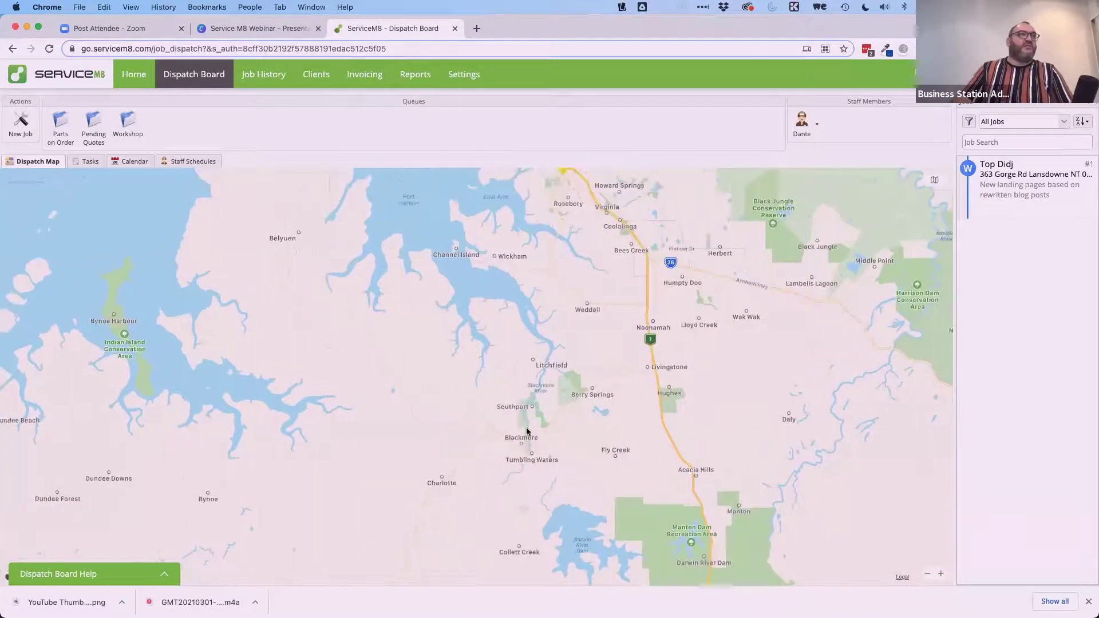
{"action": "scroll", "coordinate": [348, 299], "scroll_direction": "up", "scroll_amount": 8}
{"action": "scroll", "coordinate": [331, 290], "scroll_direction": "right", "scroll_amount": 5}
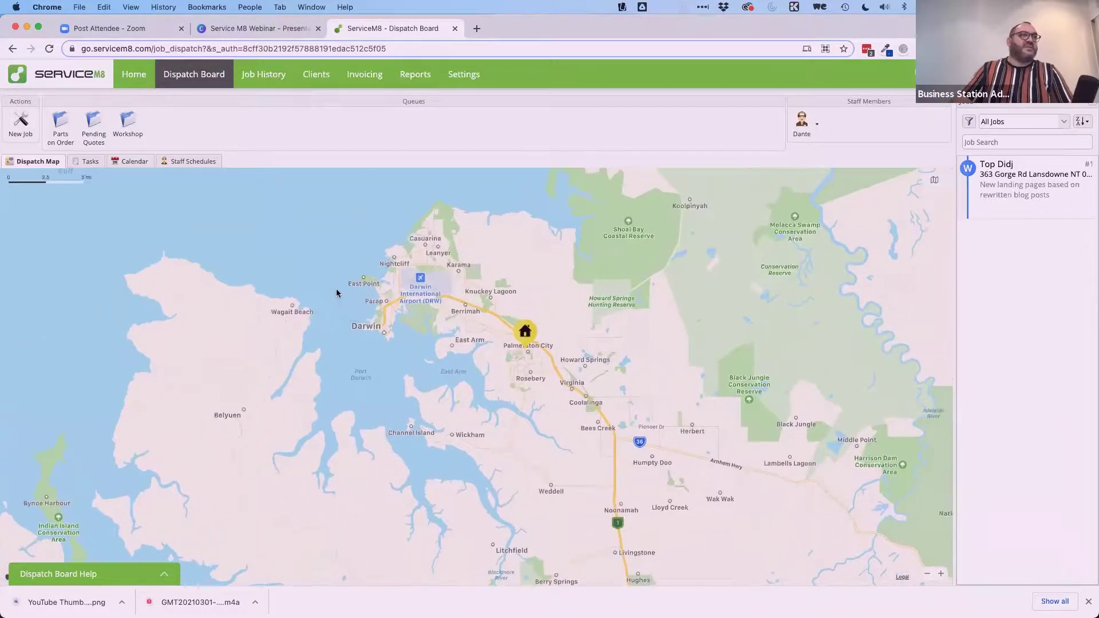
{"action": "scroll", "coordinate": [401, 301], "scroll_direction": "up", "scroll_amount": 2}
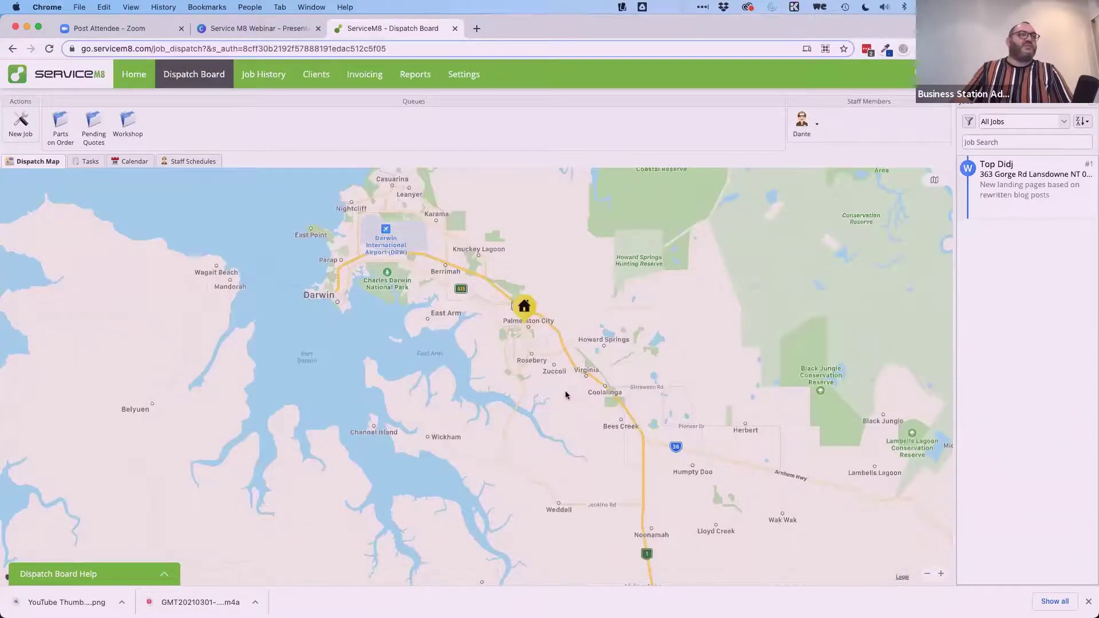
{"action": "scroll", "coordinate": [566, 395], "scroll_direction": "down", "scroll_amount": 5}
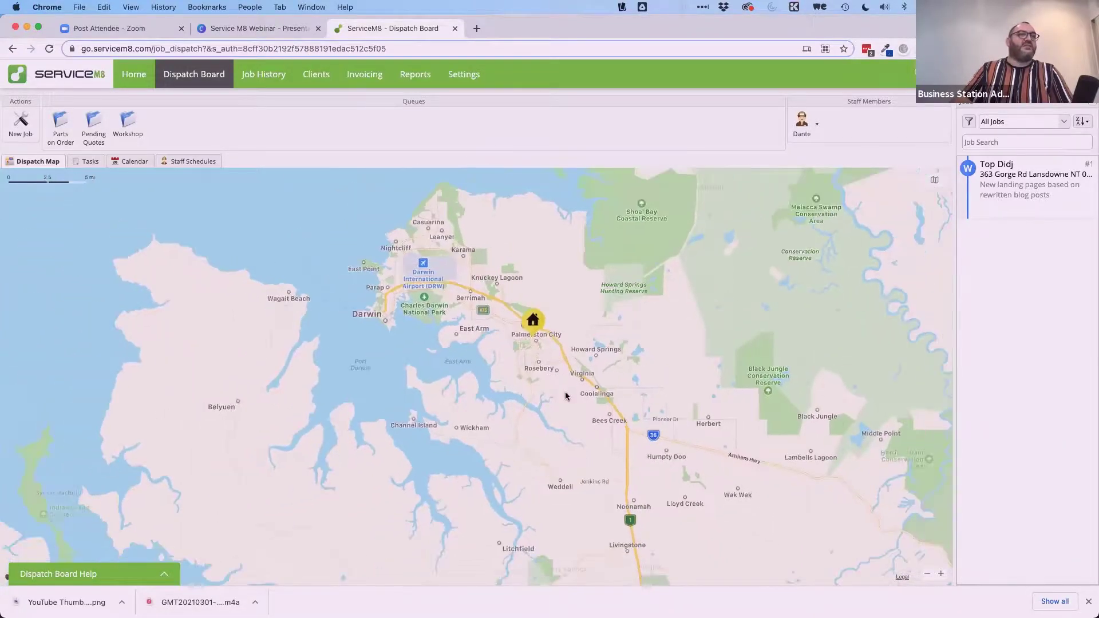
{"action": "scroll", "coordinate": [565, 391], "scroll_direction": "down", "scroll_amount": 3}
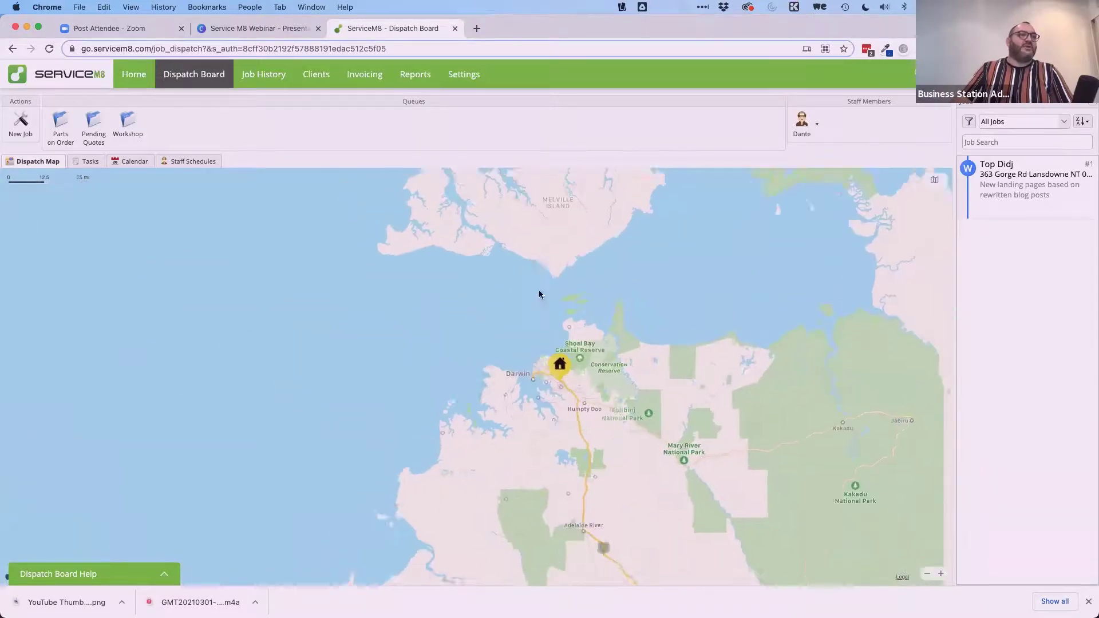
{"action": "left_click_drag", "start_coordinate": [610, 453], "coordinate": [558, 385]}
{"action": "scroll", "coordinate": [617, 404], "scroll_direction": "up", "scroll_amount": 2}
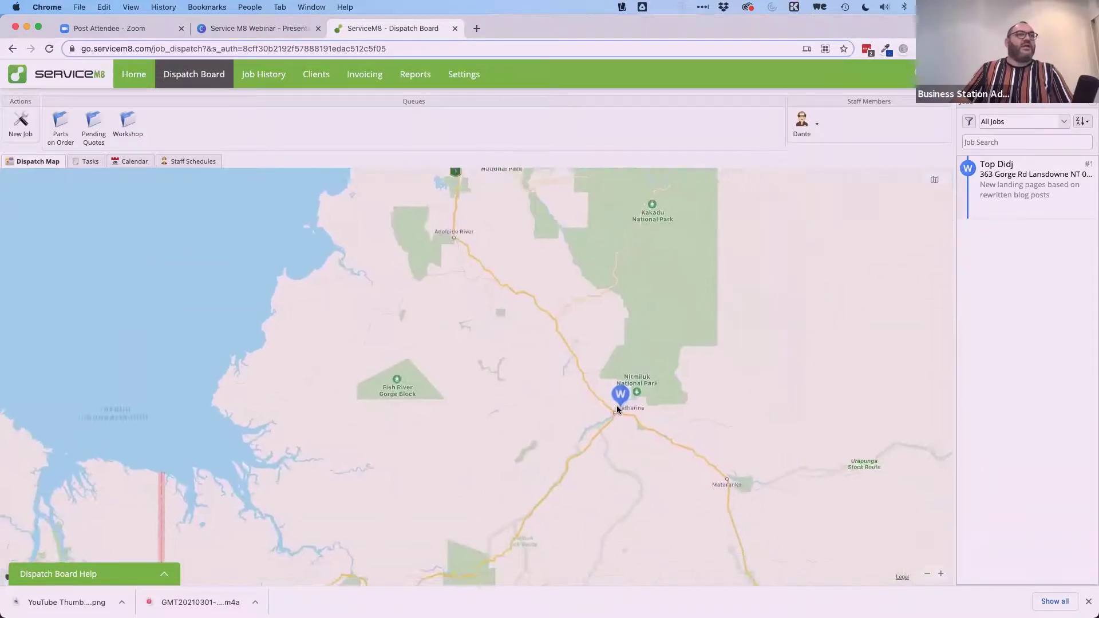
{"action": "scroll", "coordinate": [616, 405], "scroll_direction": "up", "scroll_amount": 4}
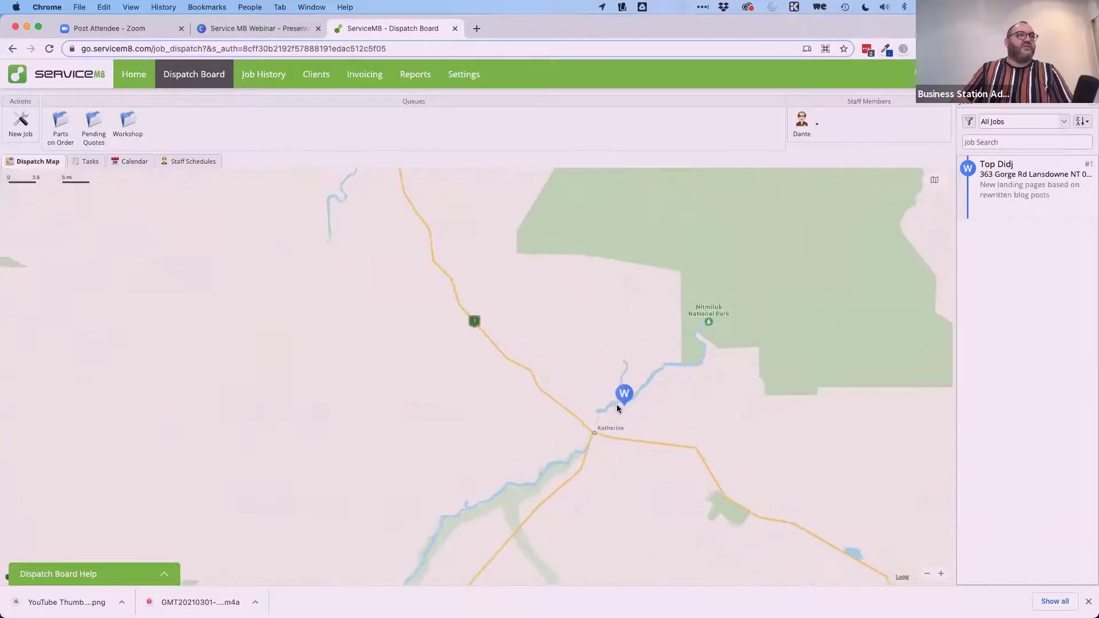
{"action": "scroll", "coordinate": [617, 408], "scroll_direction": "up", "scroll_amount": 3}
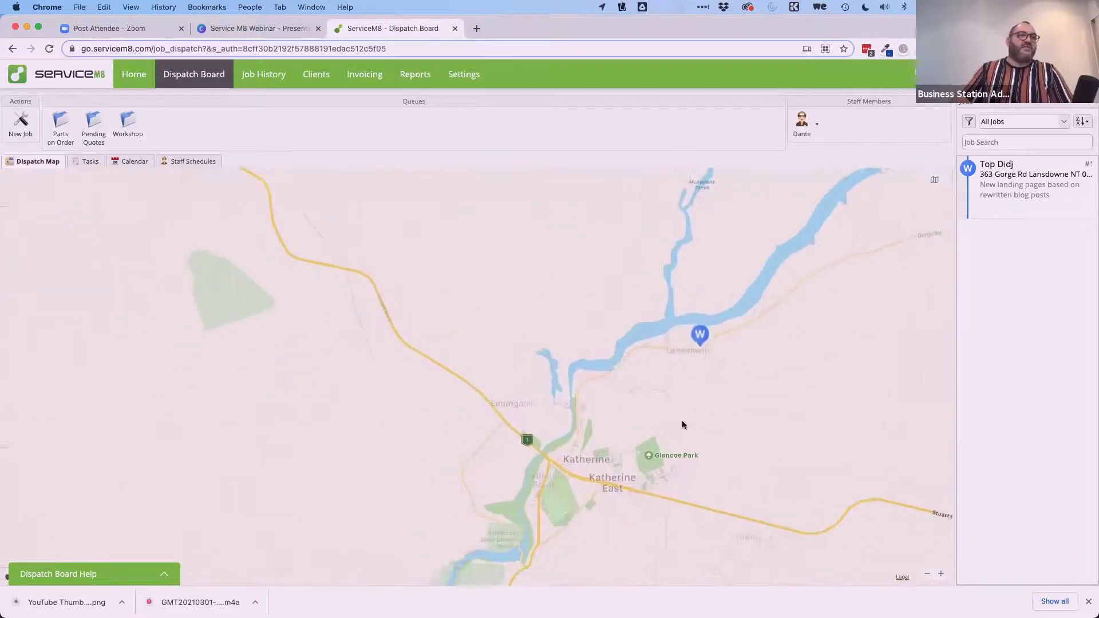
{"action": "scroll", "coordinate": [702, 379], "scroll_direction": "up", "scroll_amount": 2}
{"action": "left_click_drag", "start_coordinate": [710, 375], "coordinate": [782, 262]}
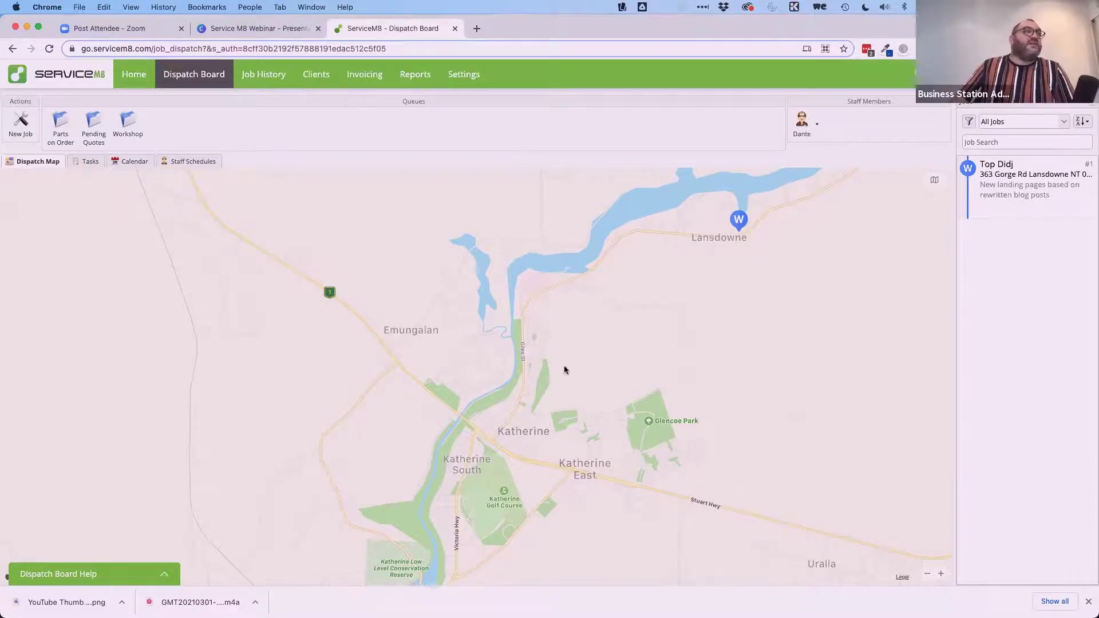
Filter the job queue to Parts on Order, which holds no jobs.
{"action": "scroll", "coordinate": [572, 372], "scroll_direction": "down", "scroll_amount": 3}
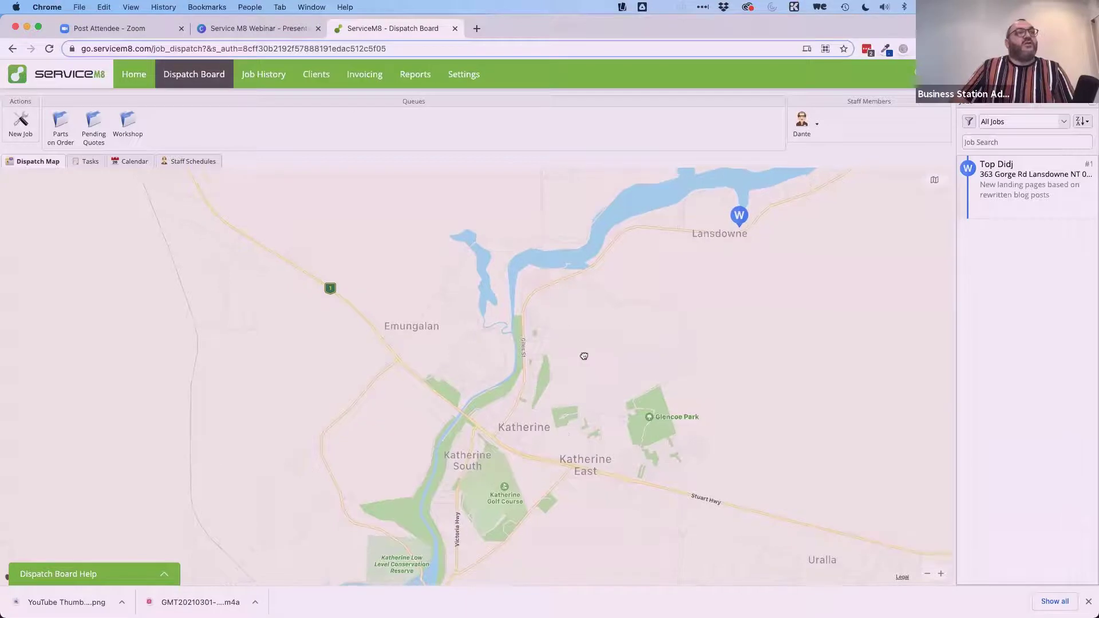
{"action": "scroll", "coordinate": [681, 320], "scroll_direction": "up", "scroll_amount": 3}
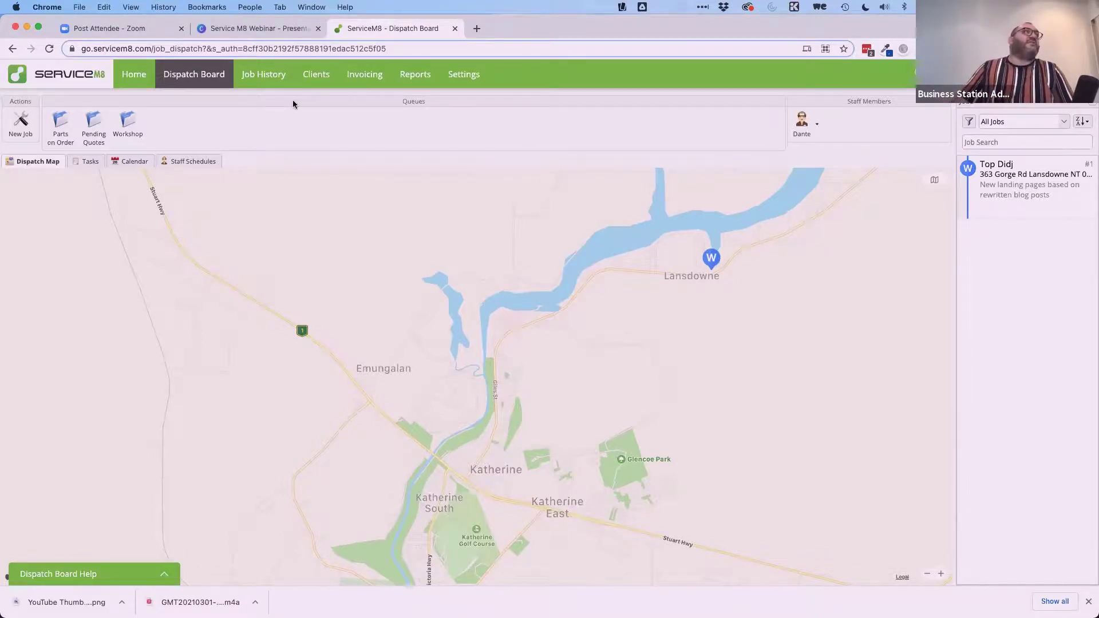
{"action": "left_click", "coordinate": [60, 126]}
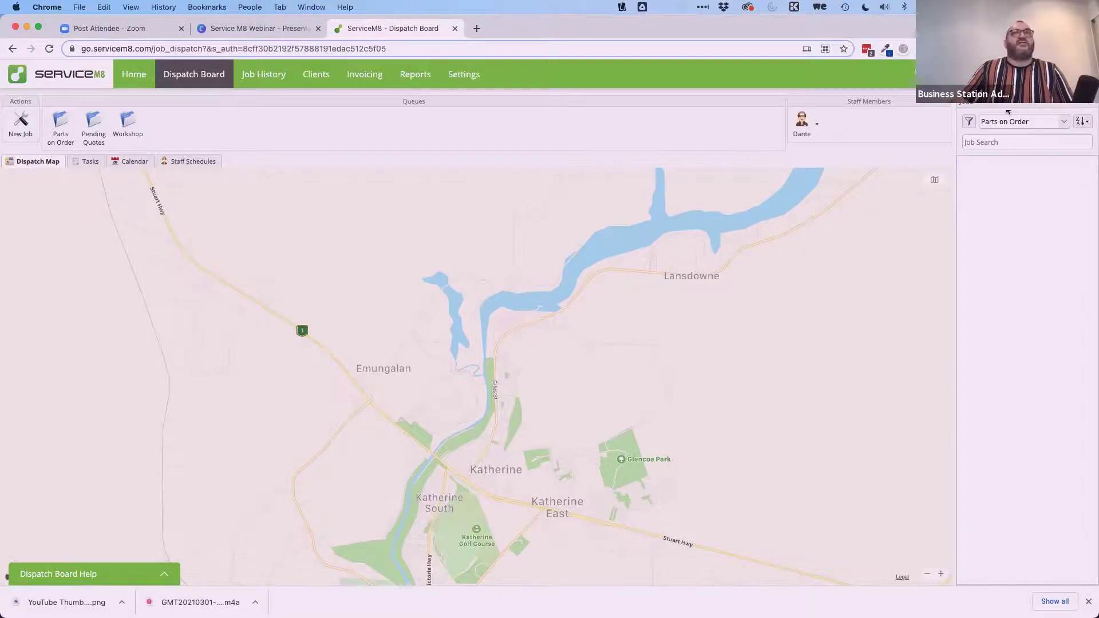
{"action": "left_click", "coordinate": [1004, 142]}
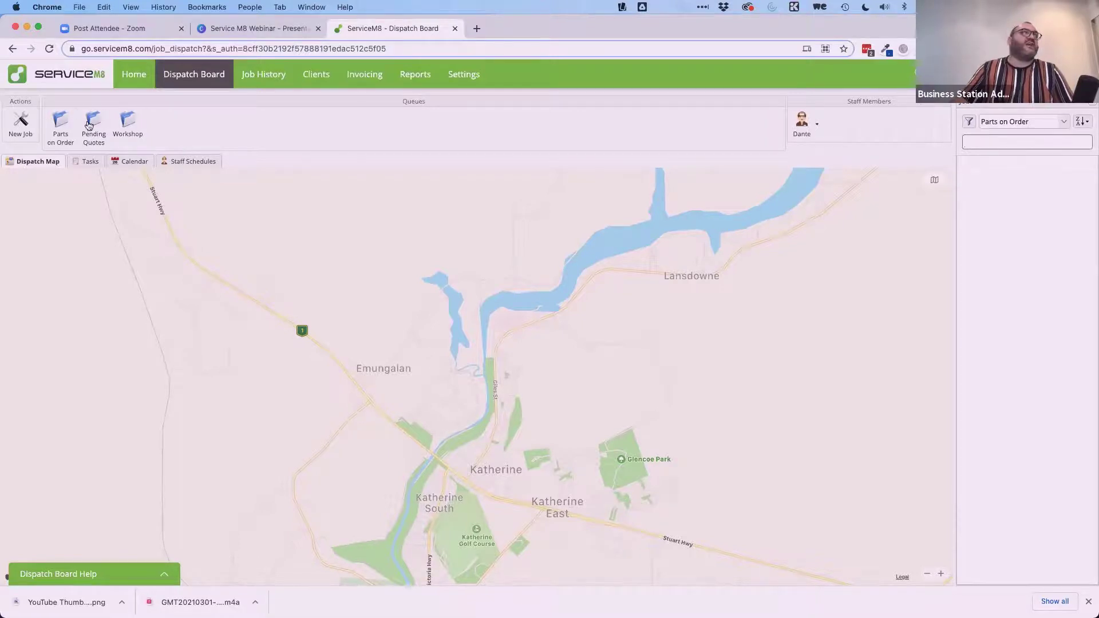
Start a new job and attach the matching existing client as its customer.
{"action": "left_click", "coordinate": [30, 119]}
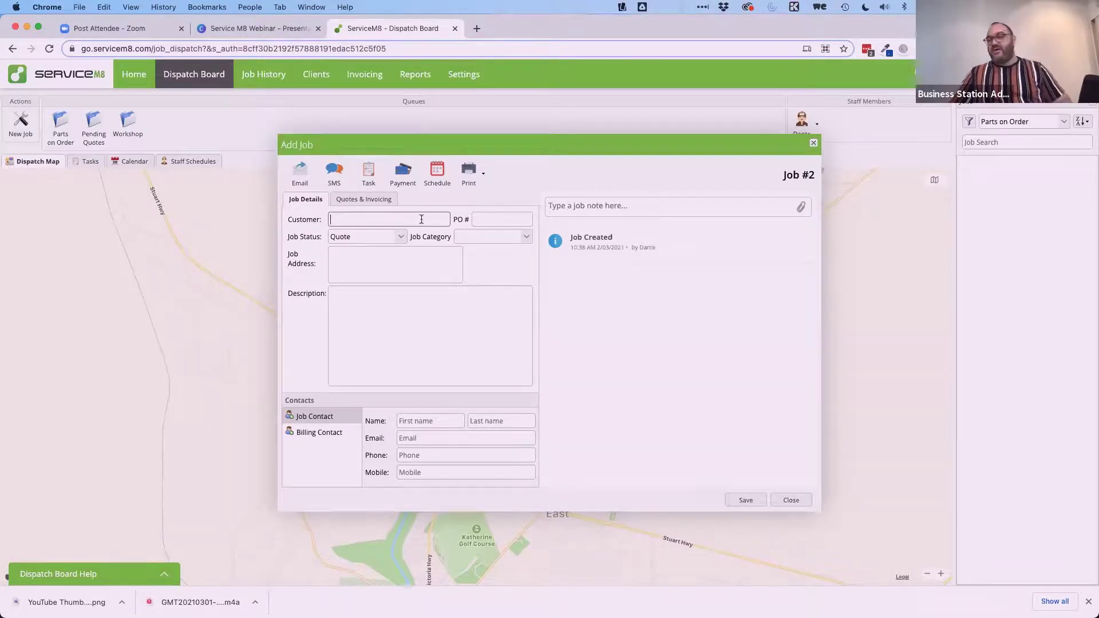
{"action": "type", "text": "Dante"}
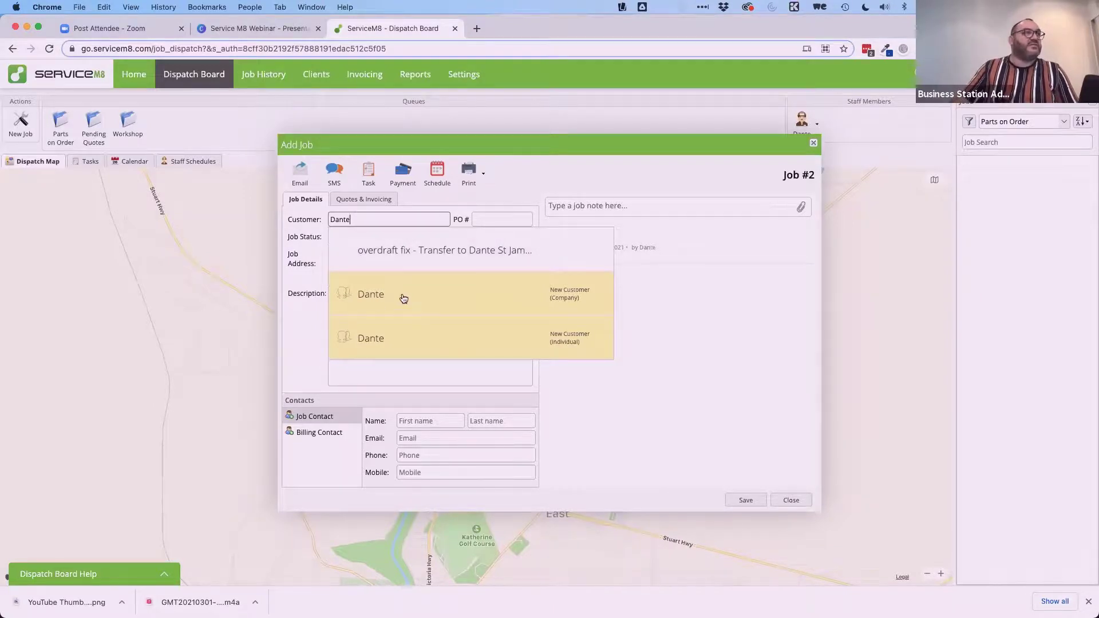
{"action": "double_click", "coordinate": [379, 219]}
{"action": "type", "text": "Michael"}
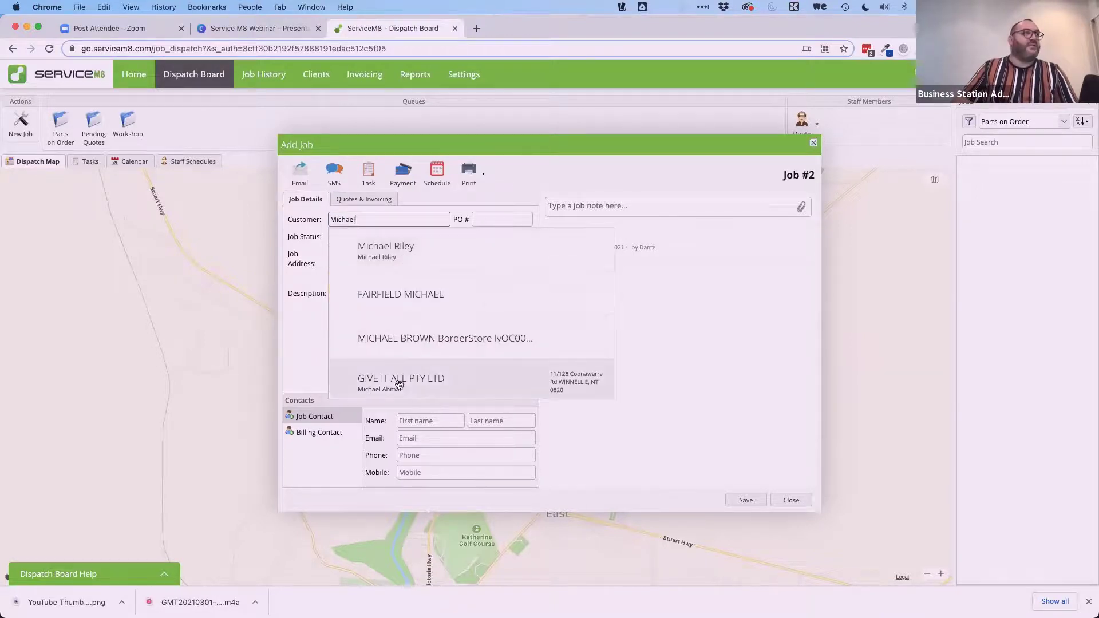
{"action": "left_click", "coordinate": [405, 290]}
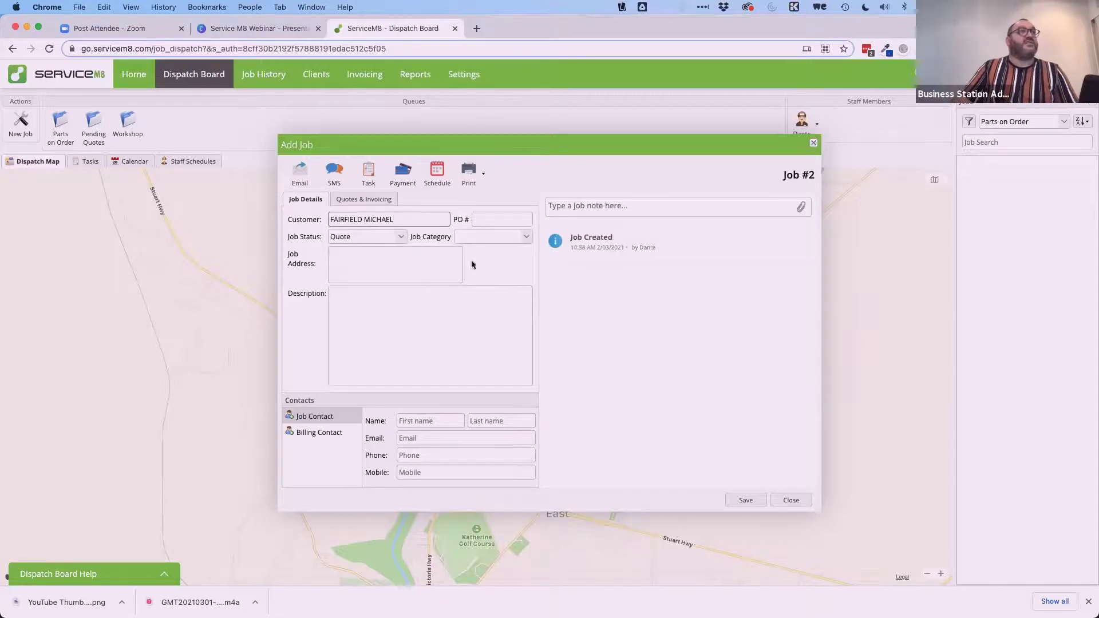
Keep status Quote, set category Standard, and enter 'Leanyer Drive' as the job address.
{"action": "left_click", "coordinate": [400, 238]}
{"action": "left_click", "coordinate": [386, 252]}
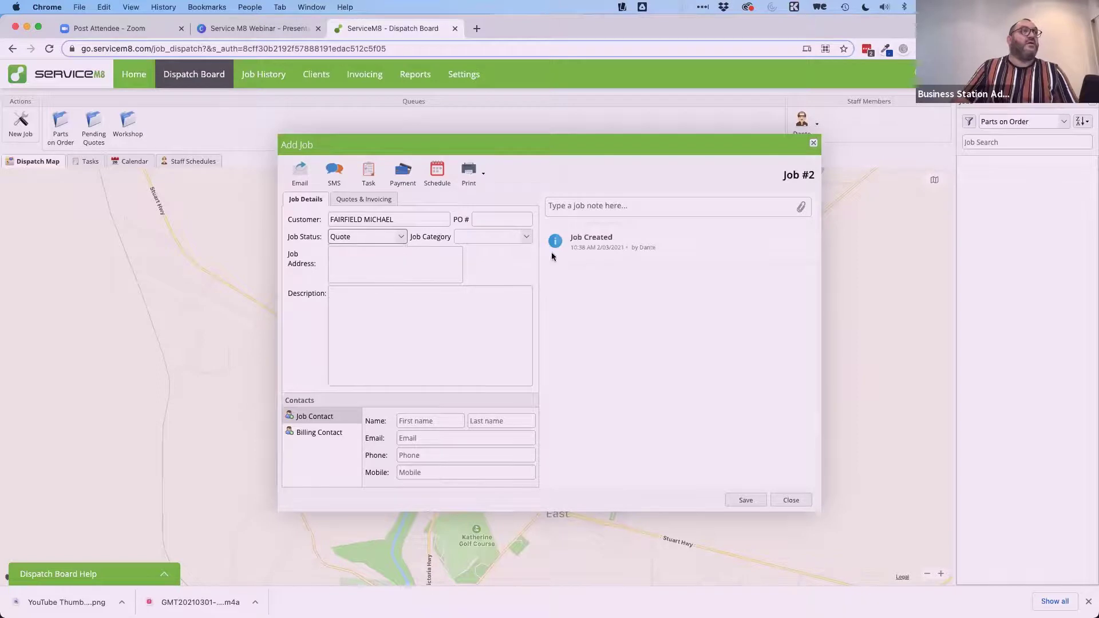
{"action": "left_click", "coordinate": [525, 238]}
{"action": "left_click", "coordinate": [476, 265]}
{"action": "left_click", "coordinate": [368, 255]}
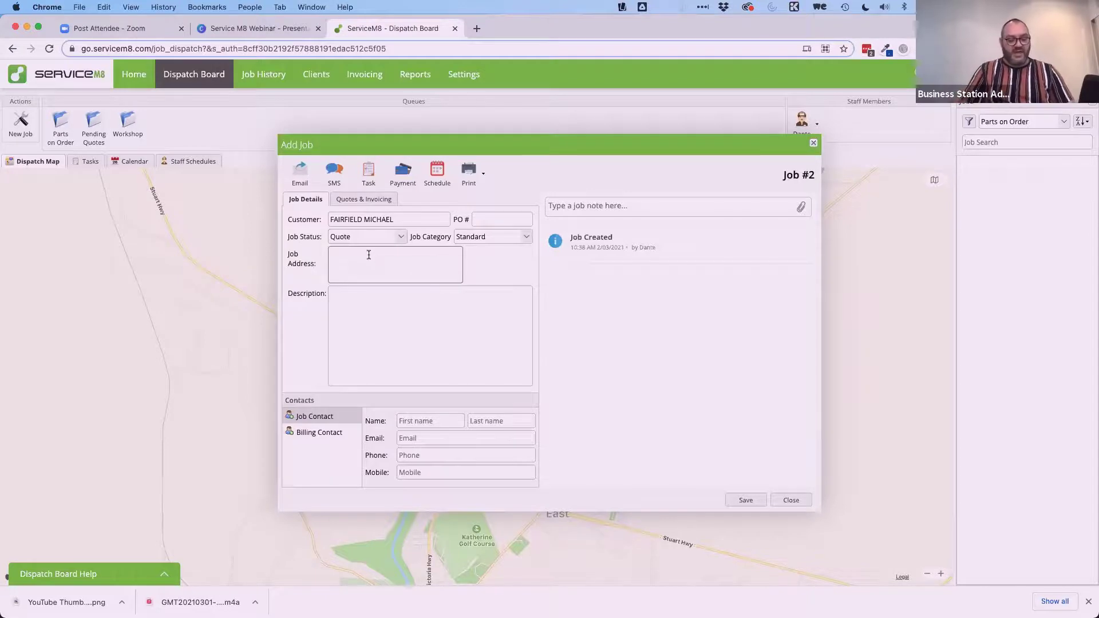
{"action": "type", "text": "Hibiscus Shopoing"}
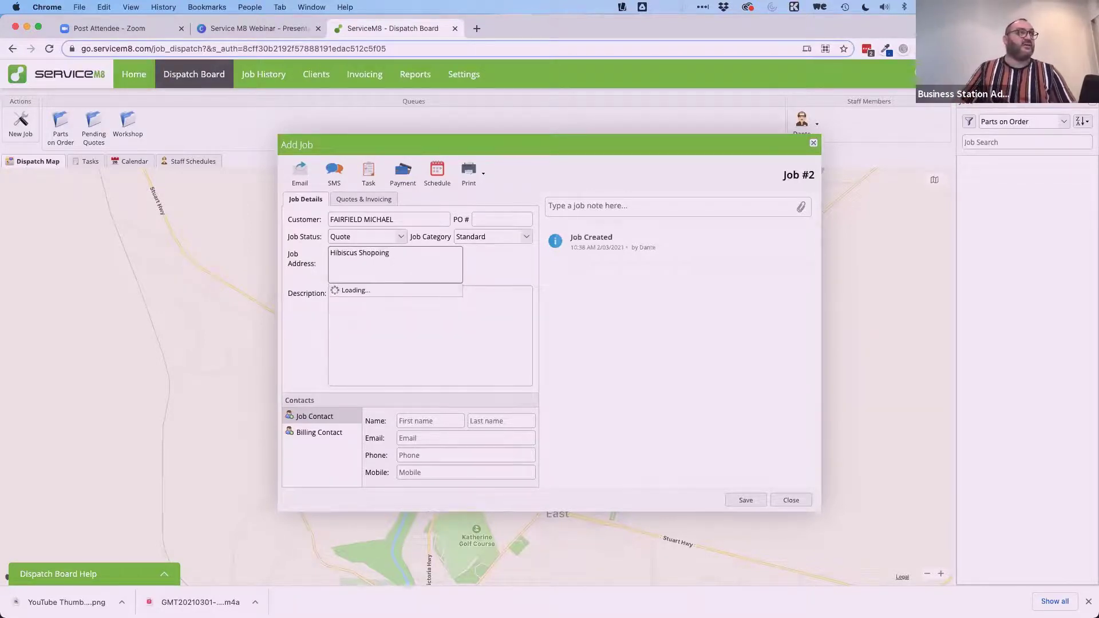
{"action": "key", "text": "BackSpace"}
{"action": "key", "text": "BackSpace"}
{"action": "key", "text": "BackSpace"}
{"action": "key", "text": "BackSpace"}
{"action": "type", "text": "ping Centre"}
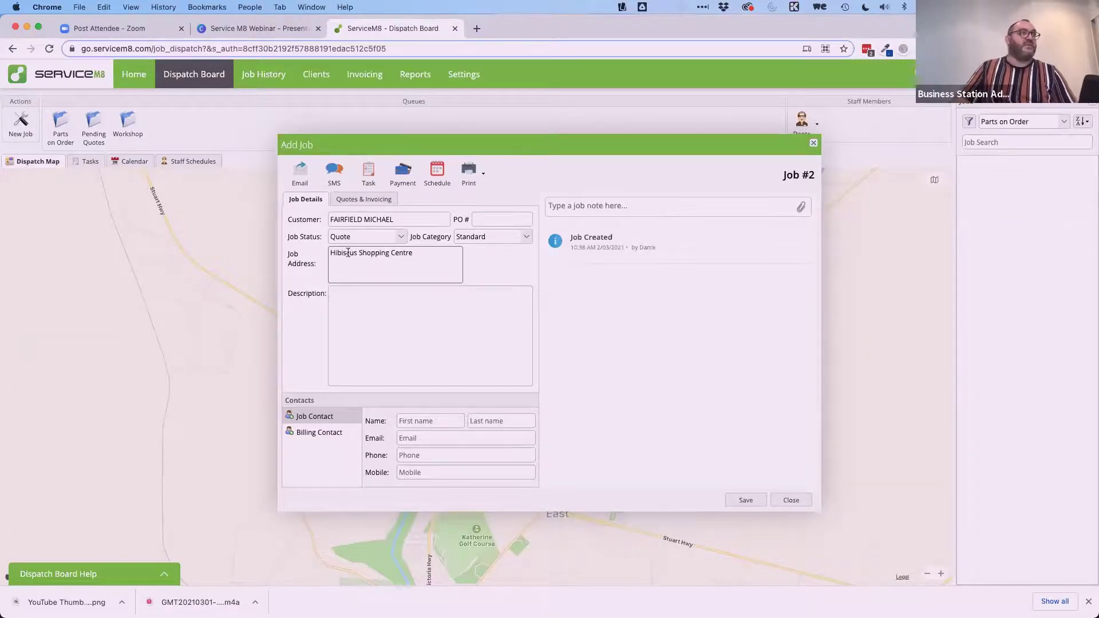
{"action": "triple_click", "coordinate": [348, 252]}
{"action": "type", "text": "Leanyer Drive"}
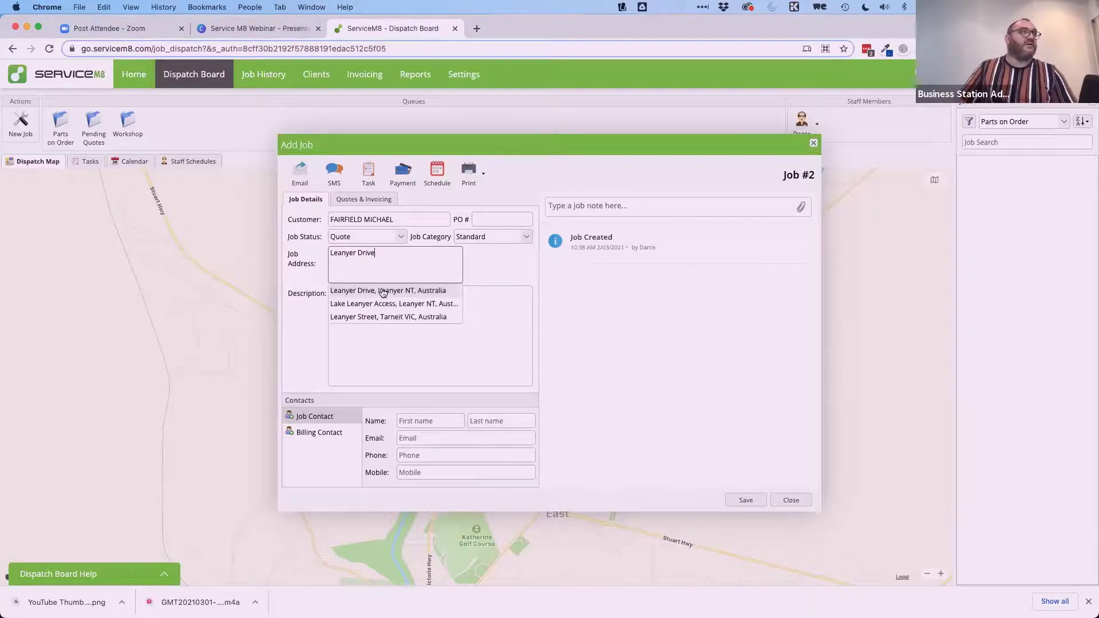
Describe the job as 'Domain and hosting renewal for this client'.
{"action": "left_click", "coordinate": [348, 294]}
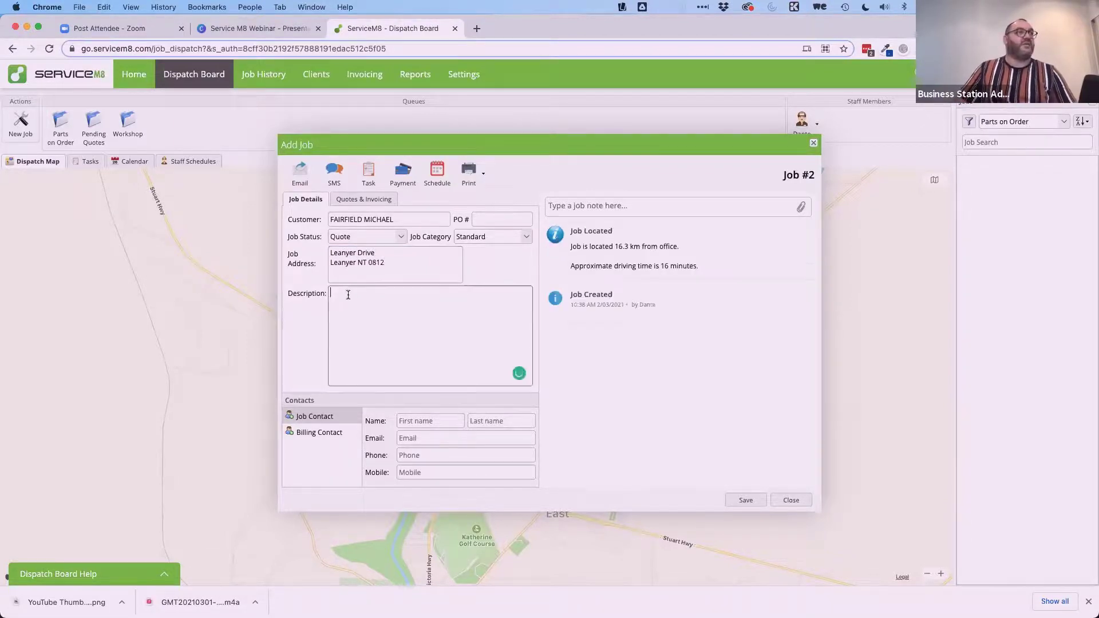
{"action": "type", "text": "Domain a"}
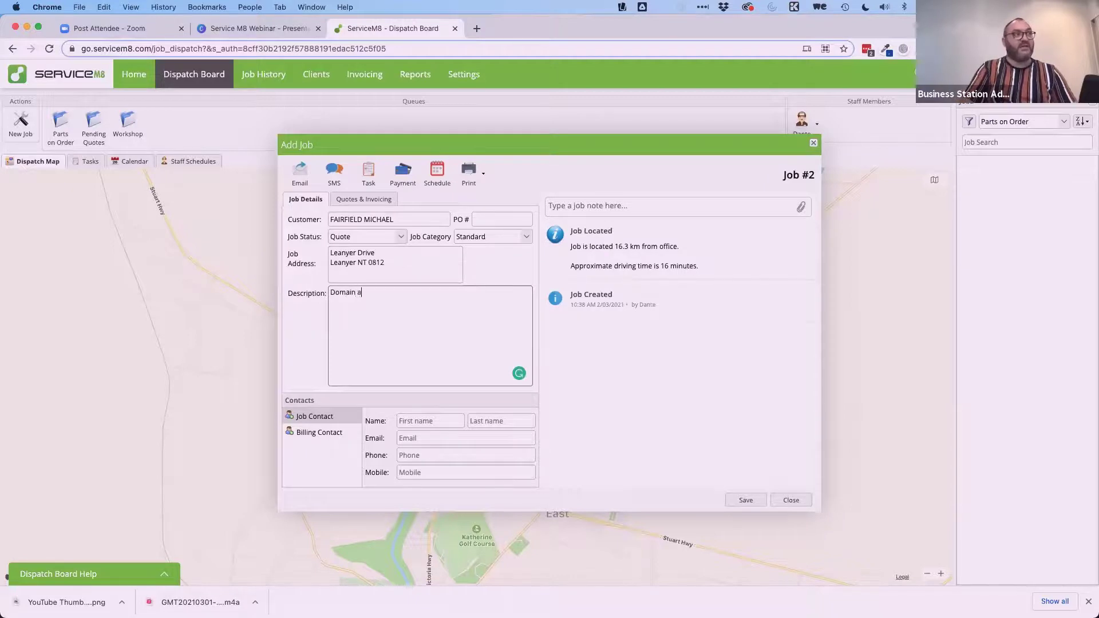
{"action": "type", "text": "nd hosting ren"}
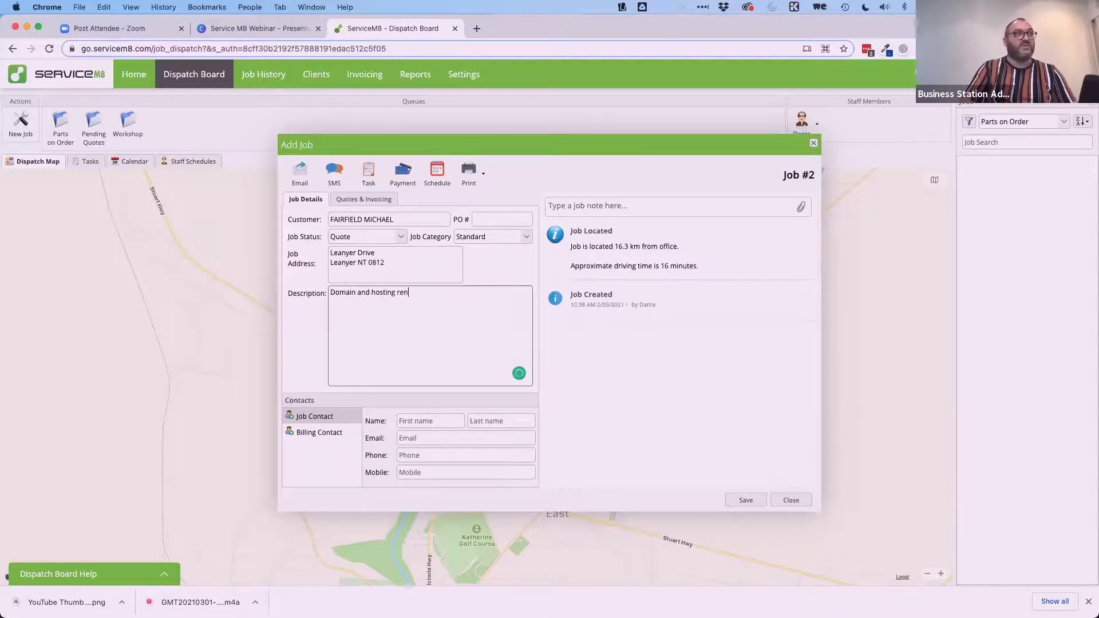
{"action": "type", "text": "ewal fror thi"}
{"action": "key", "text": "BackSpace"}
{"action": "key", "text": "BackSpace"}
{"action": "key", "text": "BackSpace"}
{"action": "key", "text": "BackSpace"}
{"action": "key", "text": "BackSpace"}
{"action": "key", "text": "BackSpace"}
{"action": "key", "text": "BackSpace"}
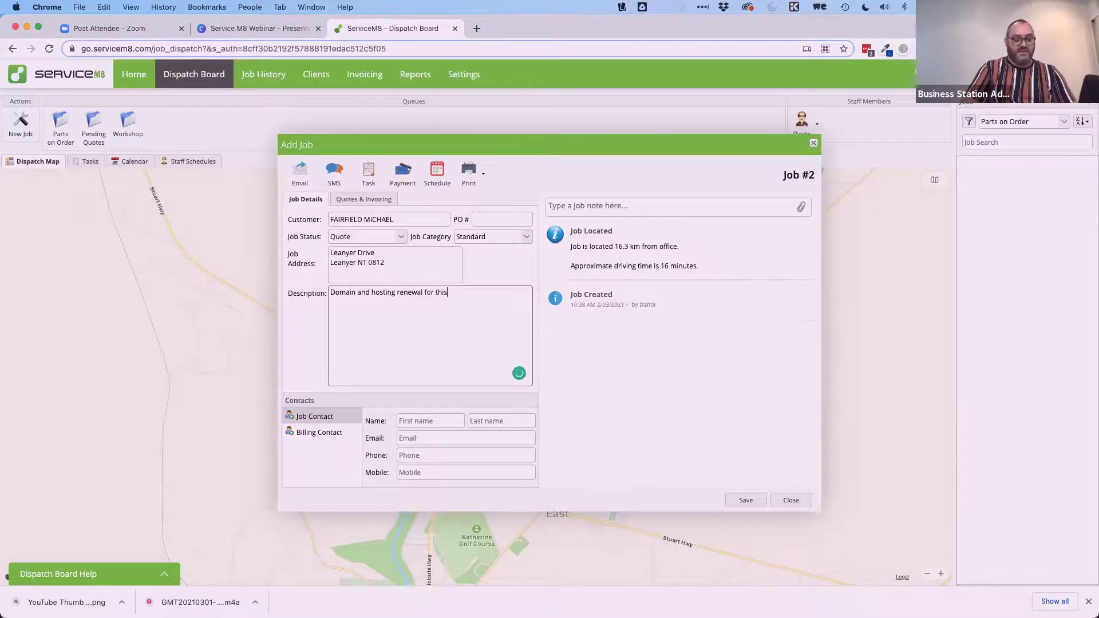
Enter the job contact's first name and e-mail address, then save the job.
{"action": "left_click", "coordinate": [424, 420]}
{"action": "type", "text": "mic"}
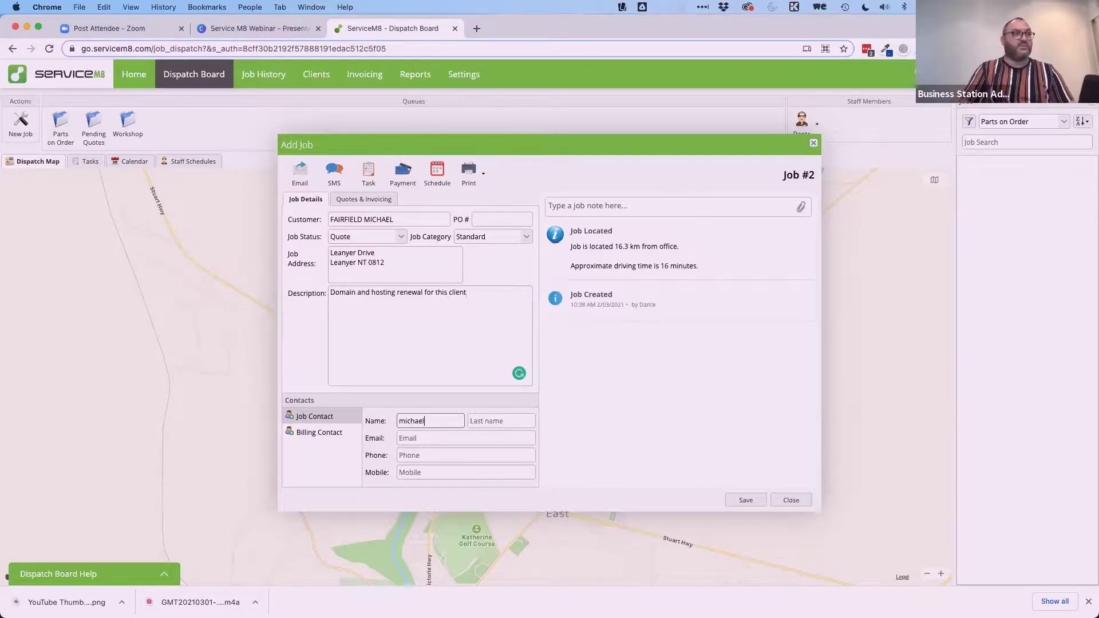
{"action": "type", "text": "ha"}
{"action": "key", "text": "BackSpace"}
{"action": "key", "text": "BackSpace"}
{"action": "key", "text": "BackSpace"}
{"action": "key", "text": "BackSpace"}
{"action": "type", "text": "ichael"}
{"action": "key", "text": "Tab"}
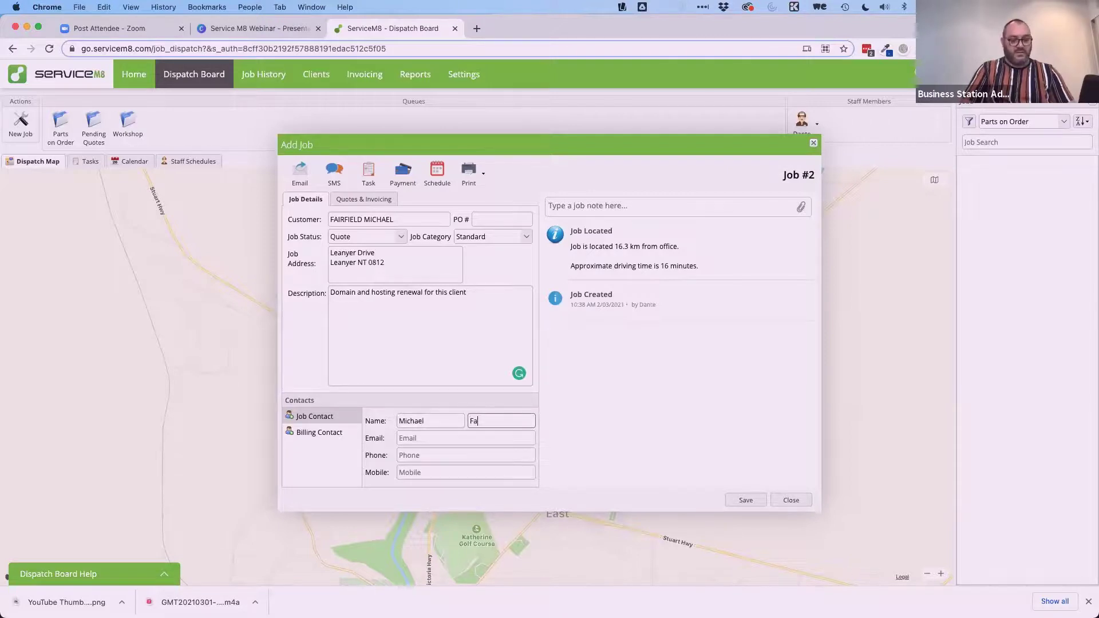
{"action": "left_click", "coordinate": [421, 438]}
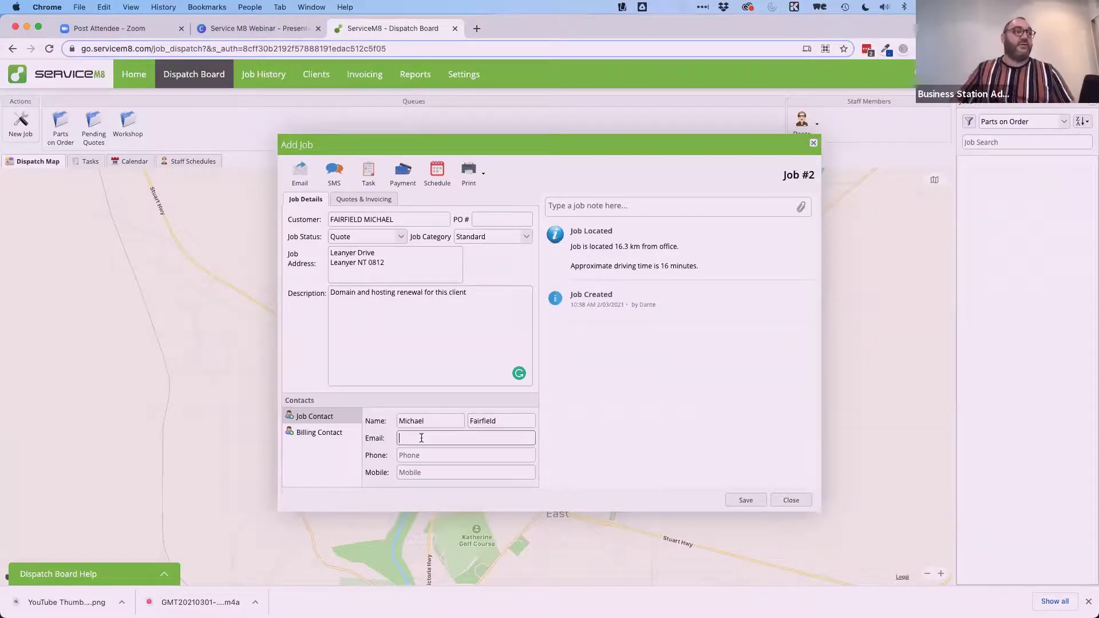
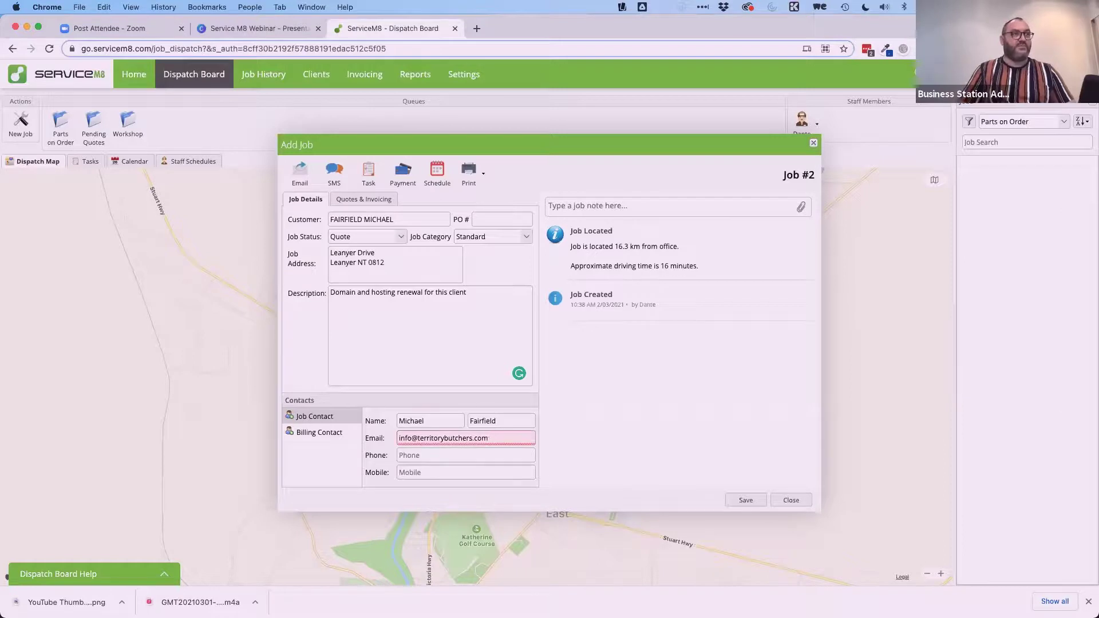
{"action": "left_click", "coordinate": [651, 444]}
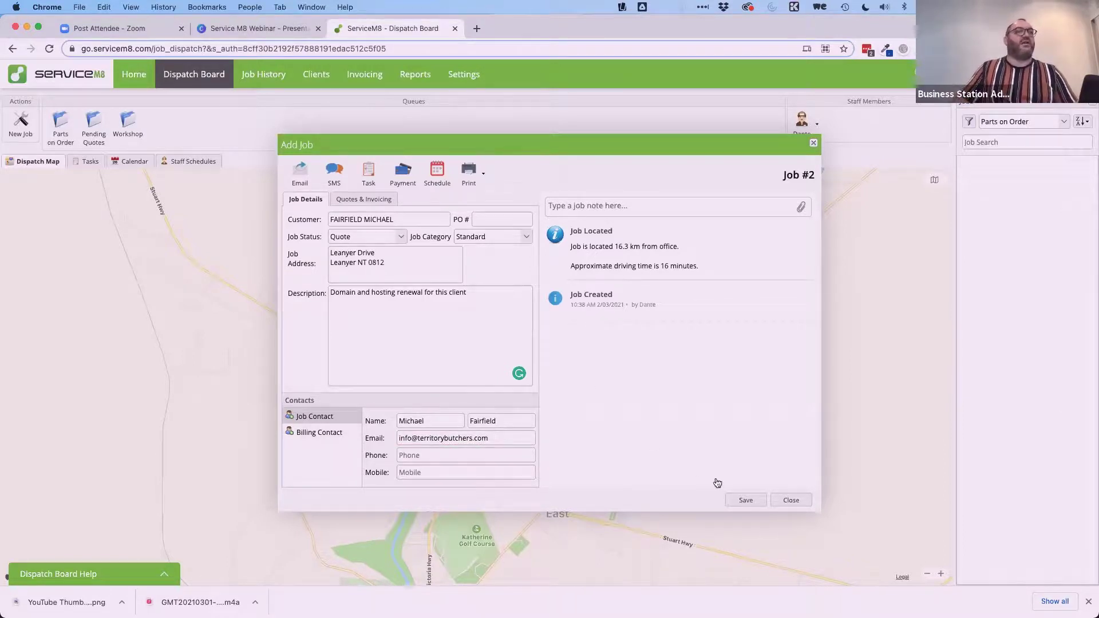
{"action": "left_click", "coordinate": [751, 500]}
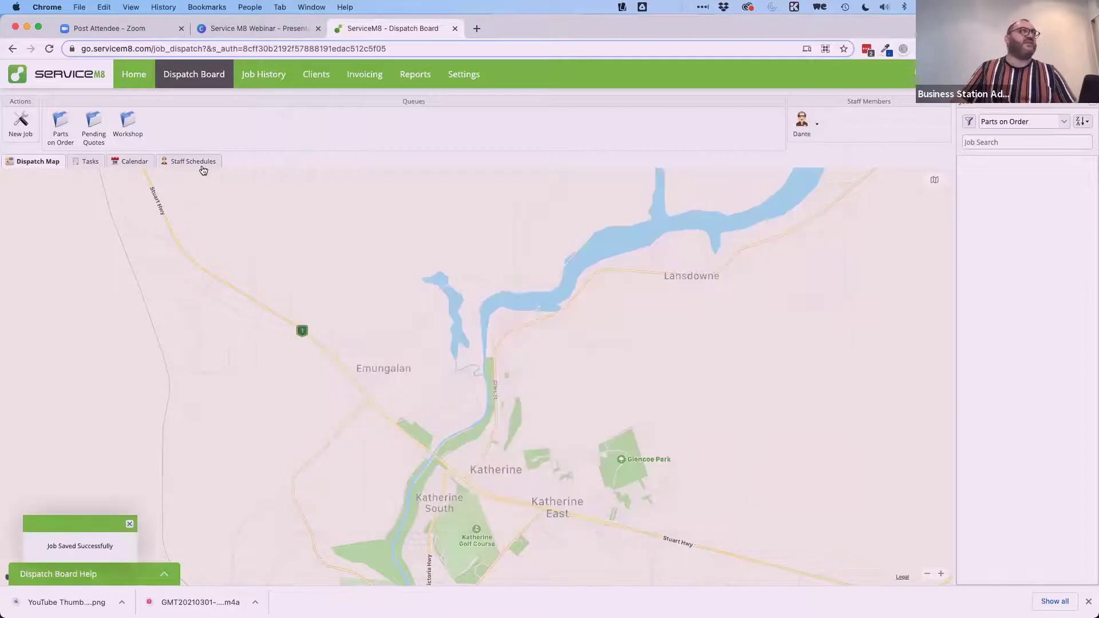
Open job #2 and add the FCHOST12 FastComet Webhosting (12 months) line at $121.00.
{"action": "left_click", "coordinate": [256, 74]}
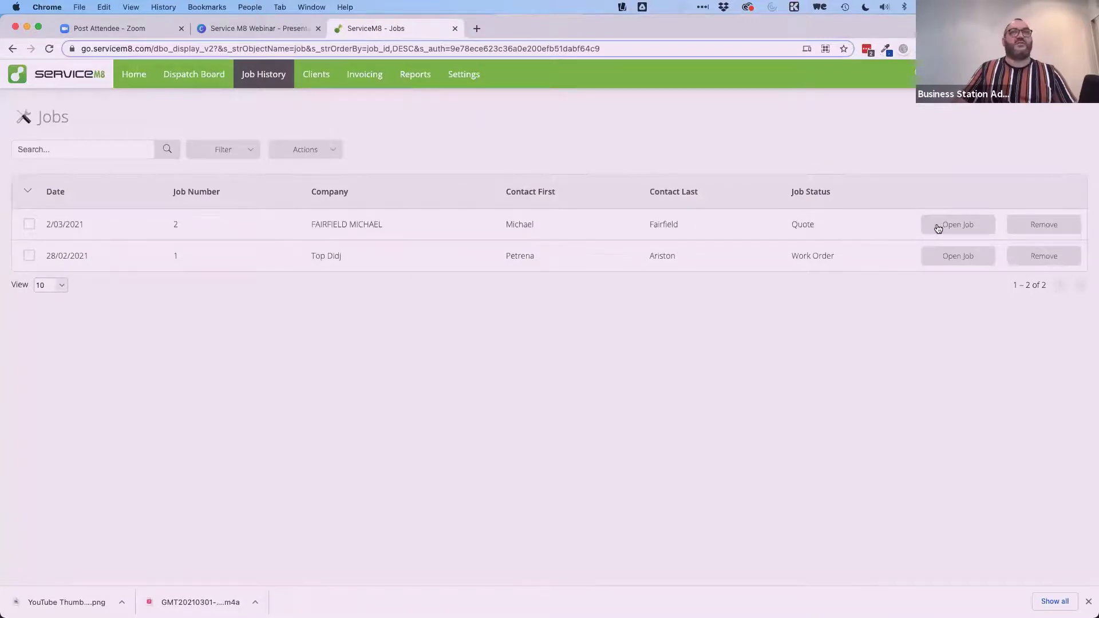
{"action": "left_click", "coordinate": [941, 224]}
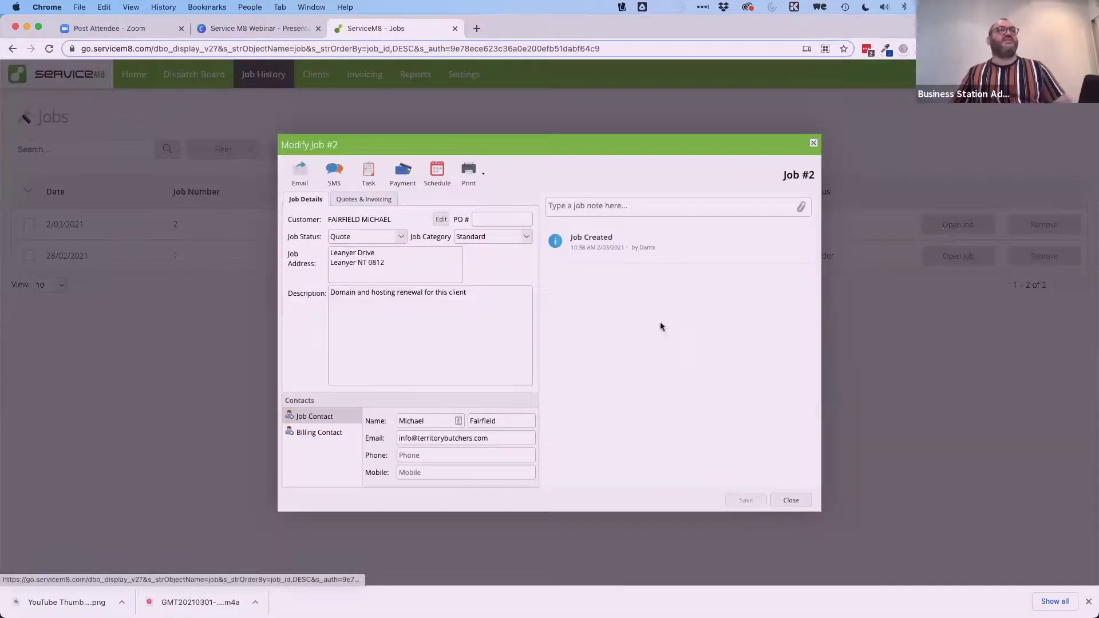
{"action": "left_click", "coordinate": [351, 200]}
{"action": "left_click", "coordinate": [317, 302]}
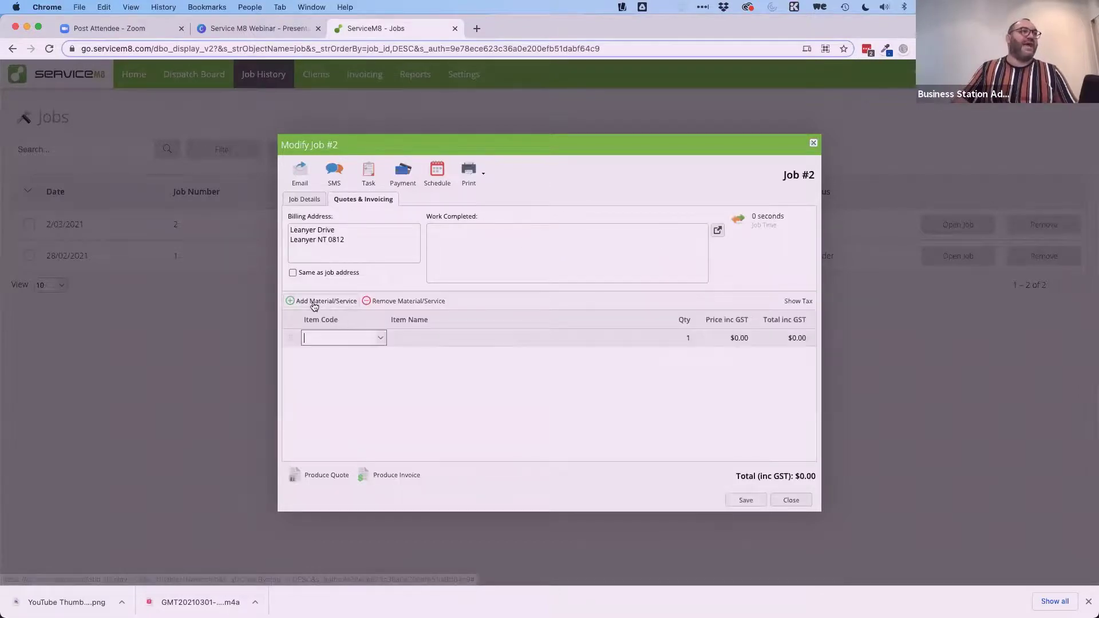
{"action": "type", "text": "web hosting"}
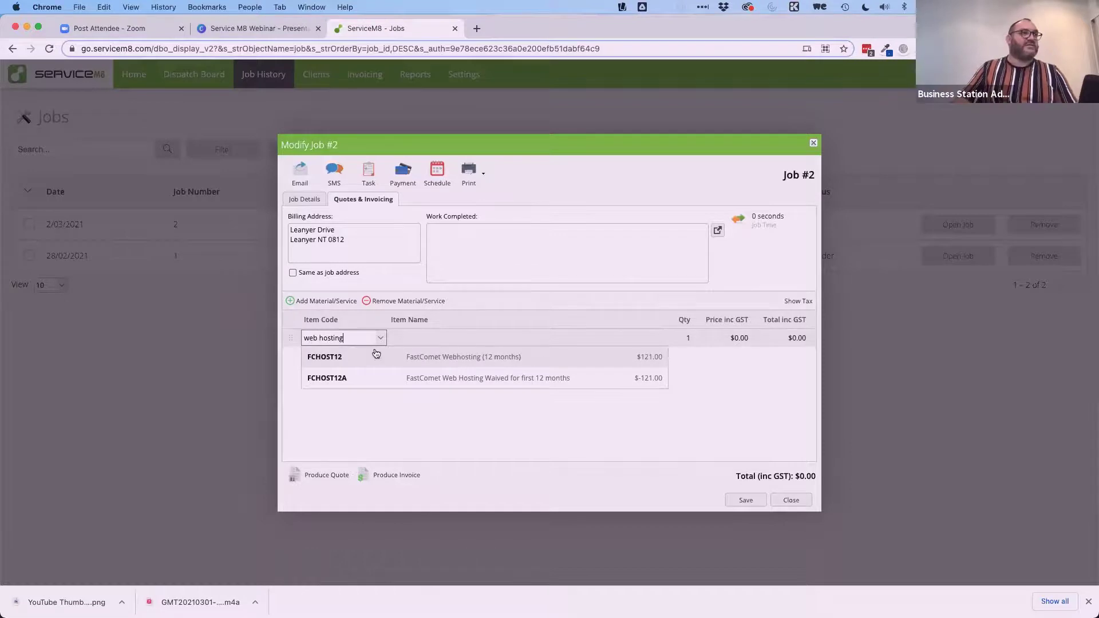
{"action": "left_click", "coordinate": [428, 357]}
{"action": "left_click", "coordinate": [418, 416]}
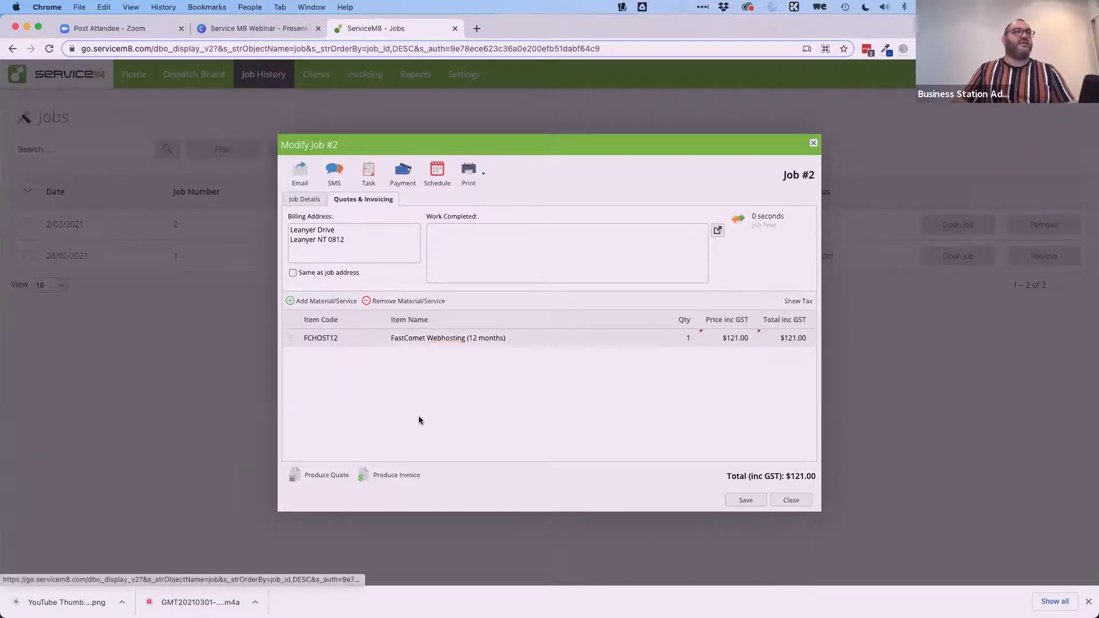
Add a 'Domain Name 12 months' line, booked with Crazy Domains for 12 months, priced $50.00.
{"action": "left_click", "coordinate": [310, 303]}
{"action": "type", "text": "domain"}
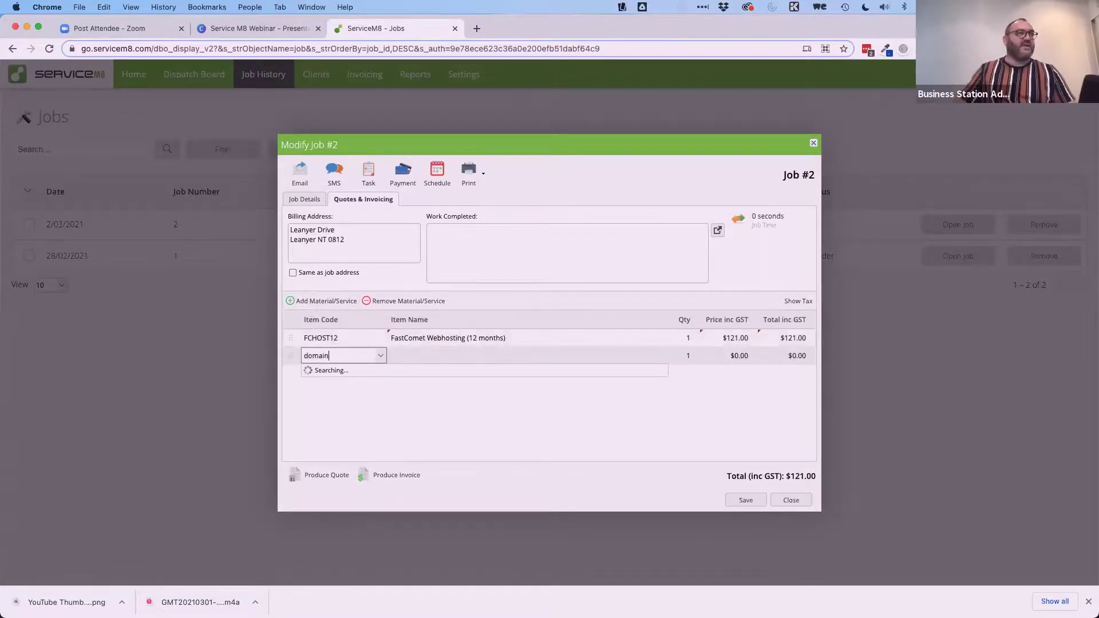
{"action": "double_click", "coordinate": [347, 352]}
{"action": "type", "text": "Domain Naame"}
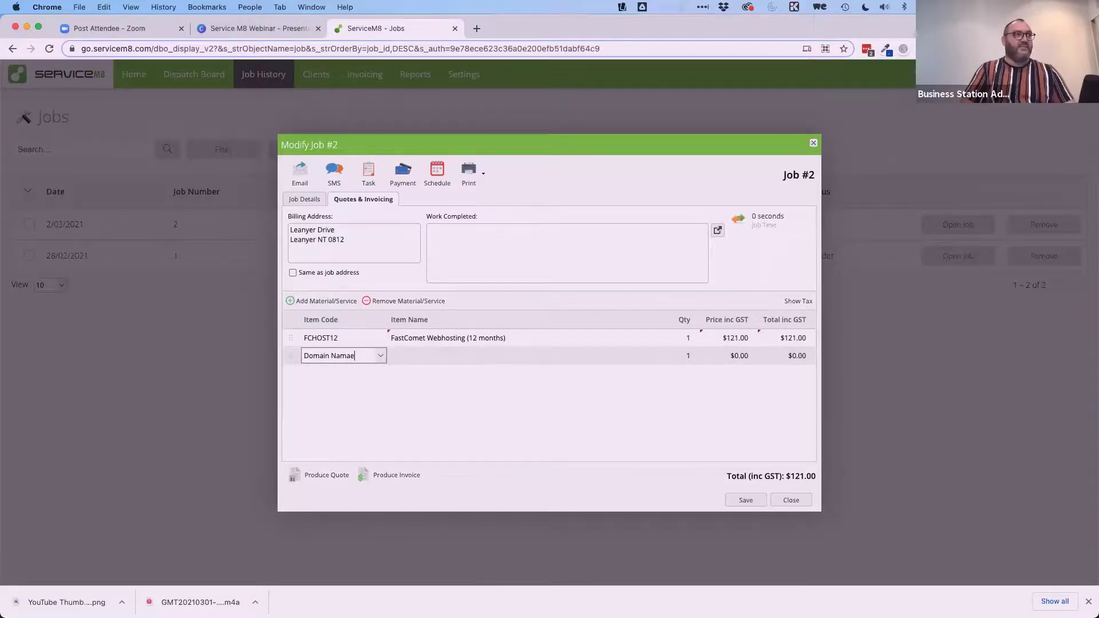
{"action": "key", "text": "BackSpace"}
{"action": "type", "text": "e 12 months"}
{"action": "key", "text": "Tab"}
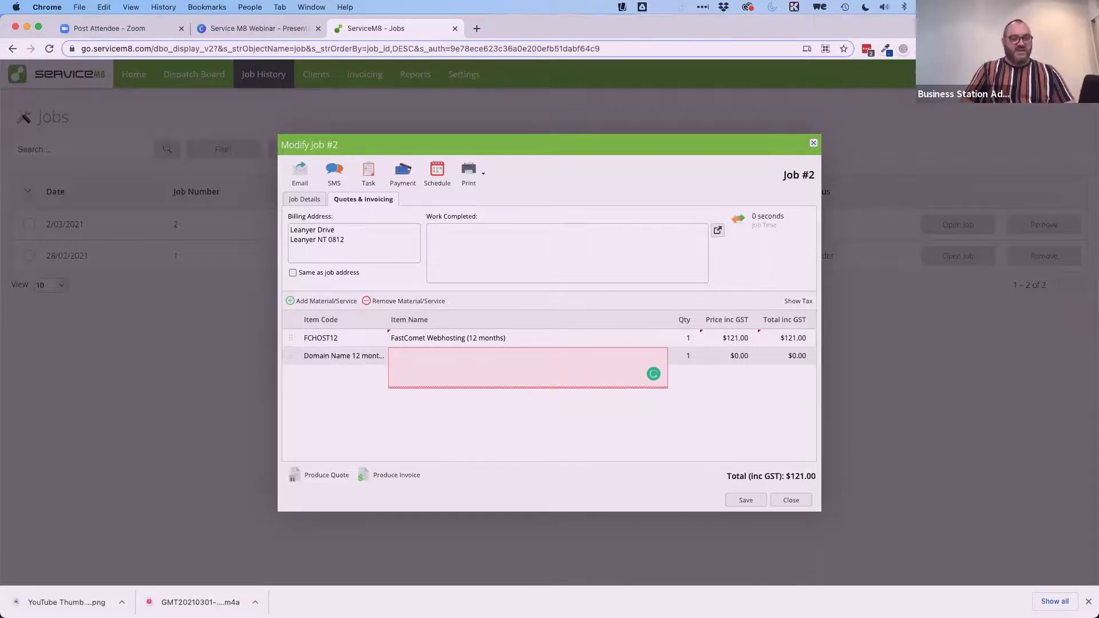
{"action": "type", "text": "Domain name bo"}
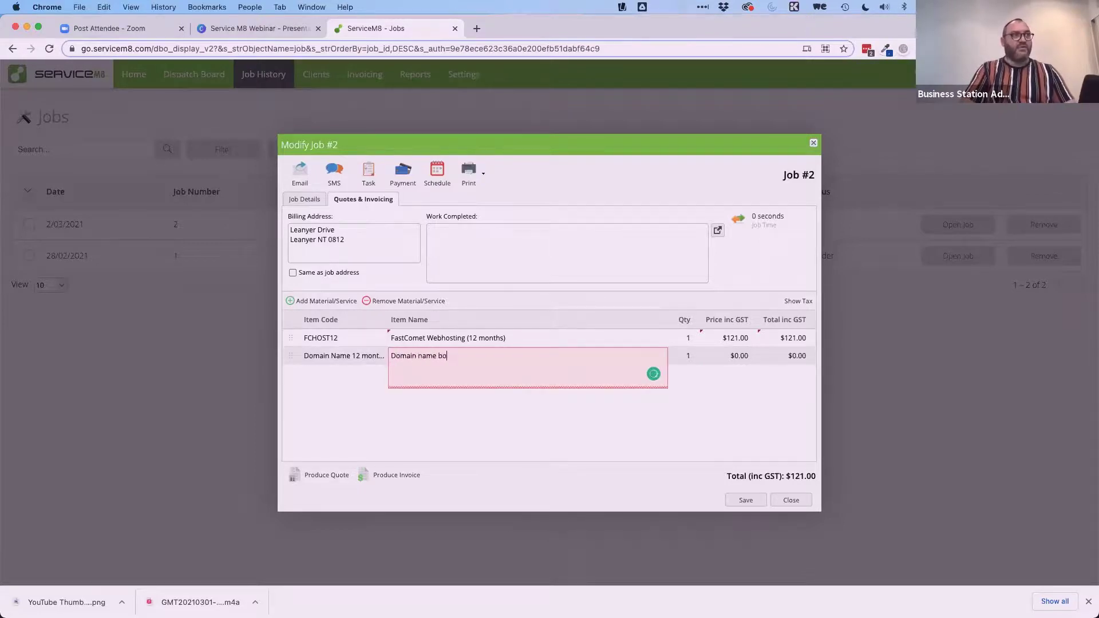
{"action": "type", "text": "oked with Crazy domain"}
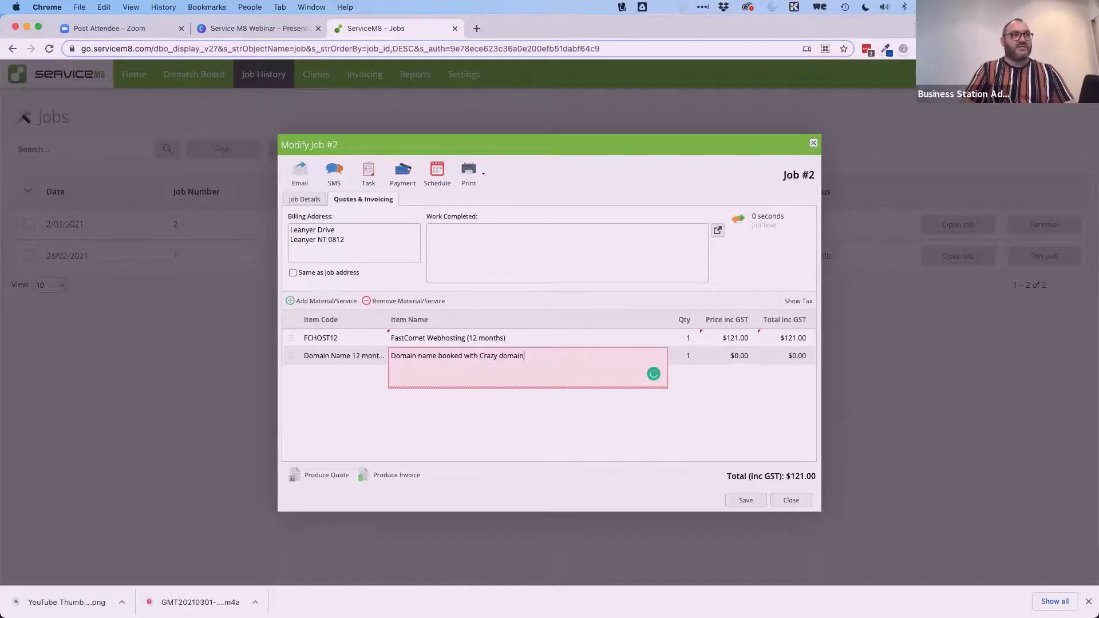
{"action": "type", "text": "Domains for 12 moinrhs"}
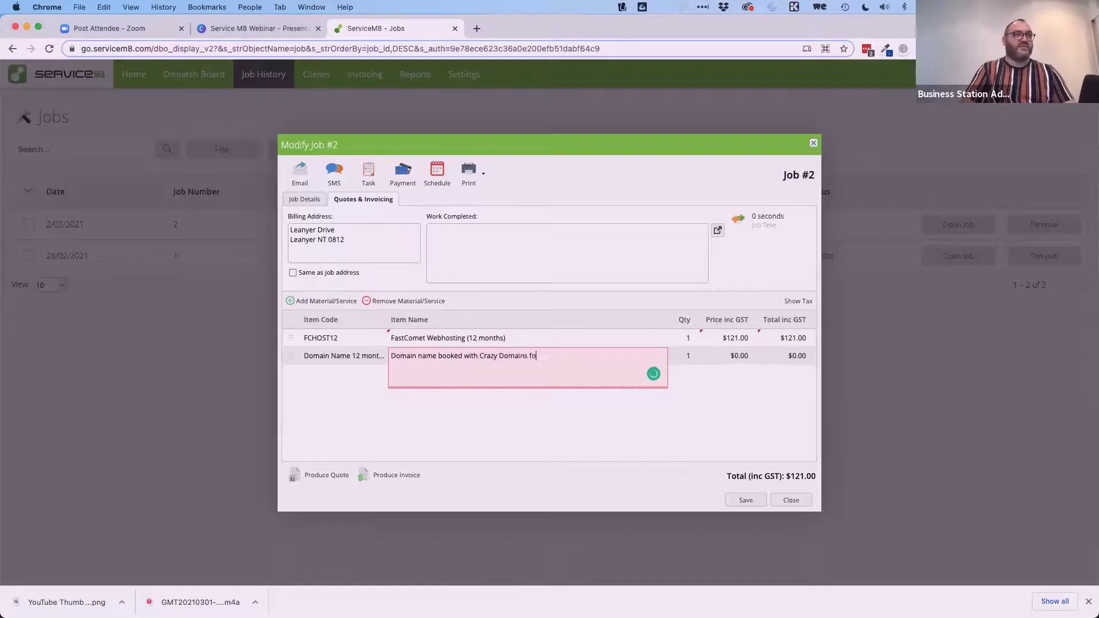
{"action": "key", "text": "BackSpace"}
{"action": "key", "text": "BackSpace"}
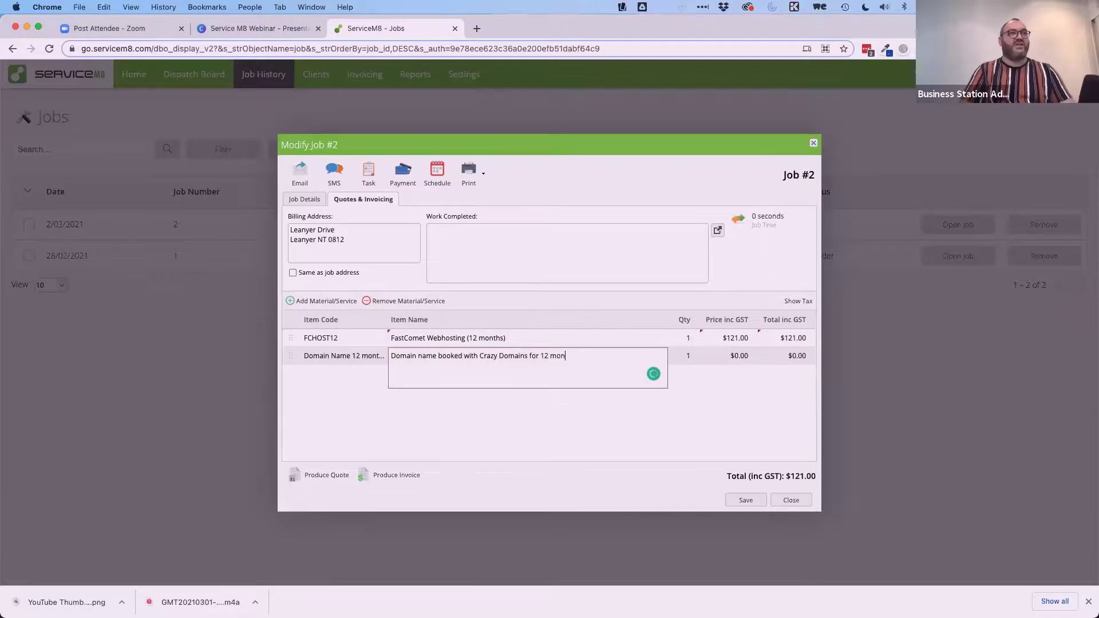
{"action": "key", "text": "Tab"}
{"action": "key", "text": "Tab"}
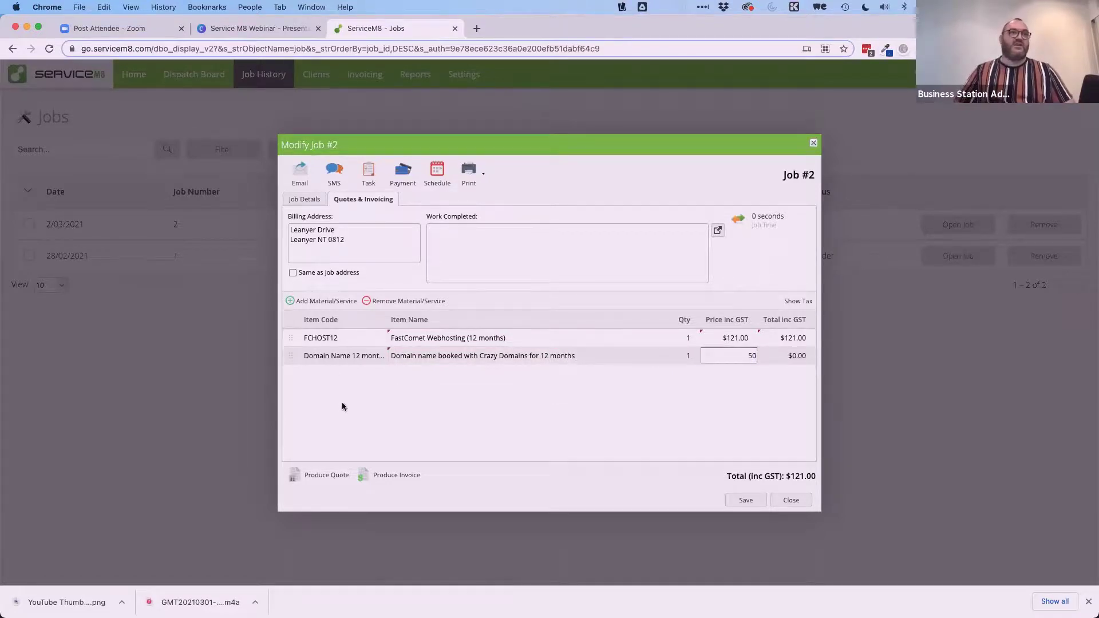
{"action": "type", "text": "50"}
{"action": "left_click", "coordinate": [391, 415]}
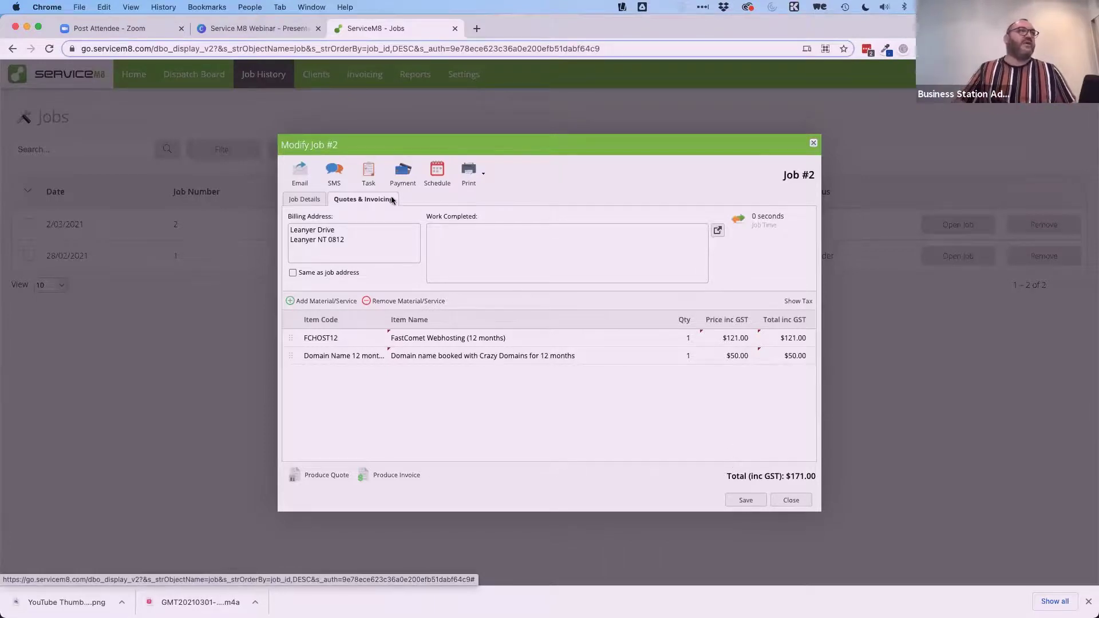
Create a 'Send invoice' task due 2 March 2021, assigned to a team member.
{"action": "left_click", "coordinate": [362, 169]}
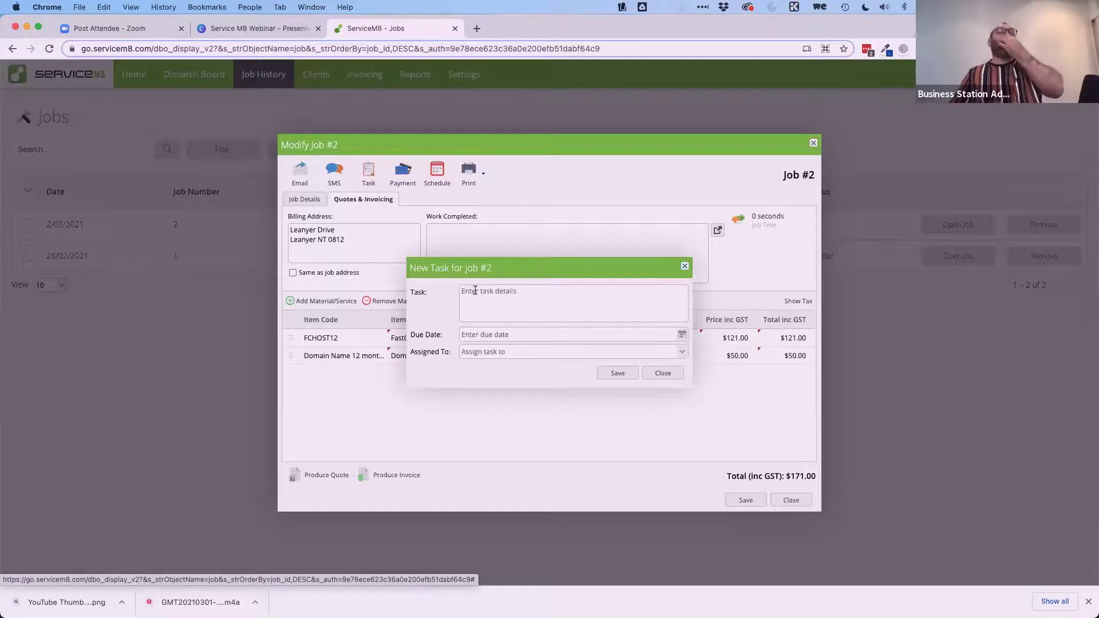
{"action": "left_click", "coordinate": [487, 290]}
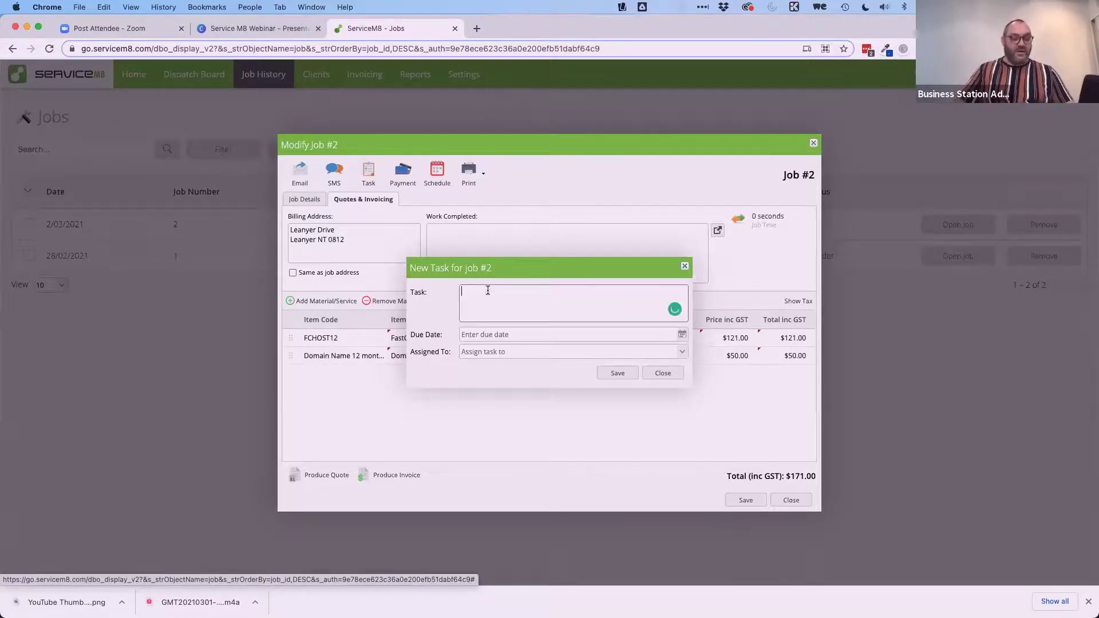
{"action": "type", "text": "Send invoice"}
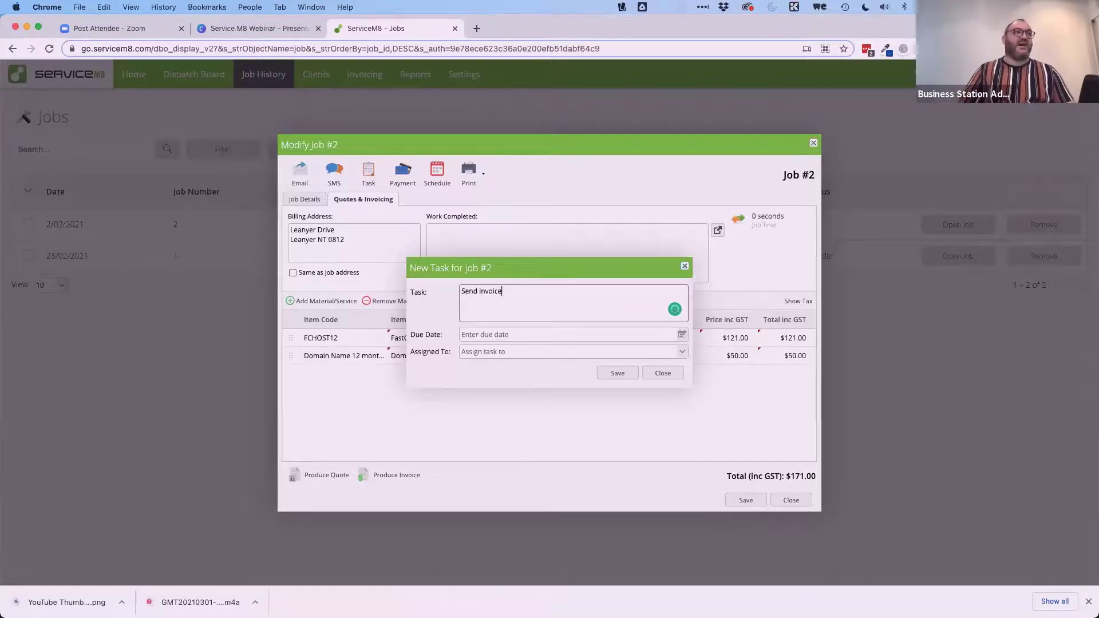
{"action": "left_click", "coordinate": [682, 335]}
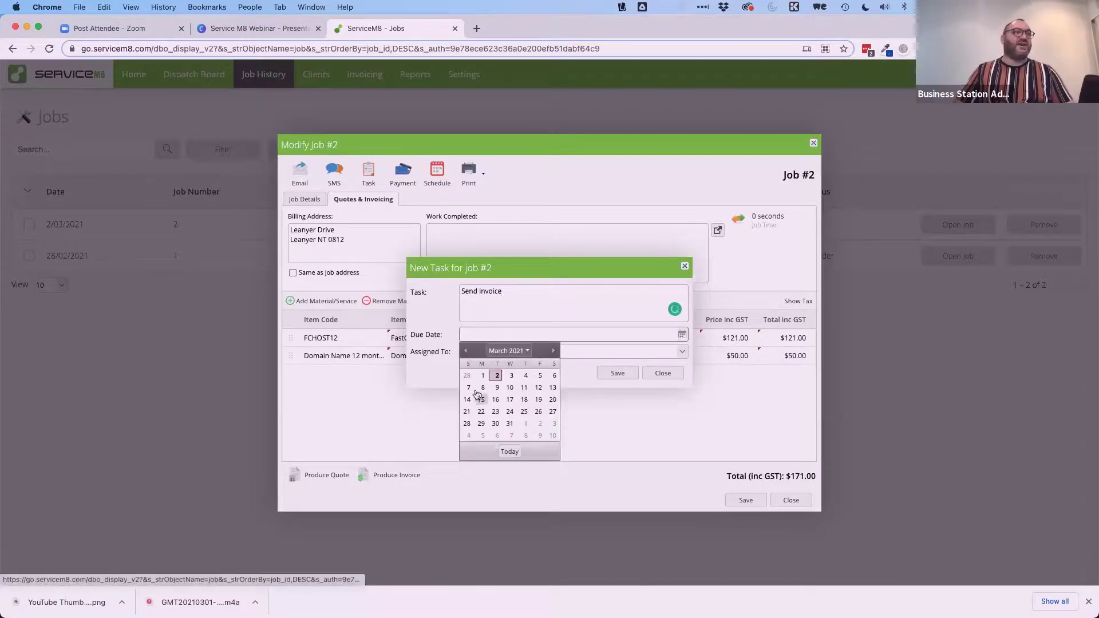
{"action": "left_click", "coordinate": [496, 375]}
{"action": "left_click", "coordinate": [685, 354]}
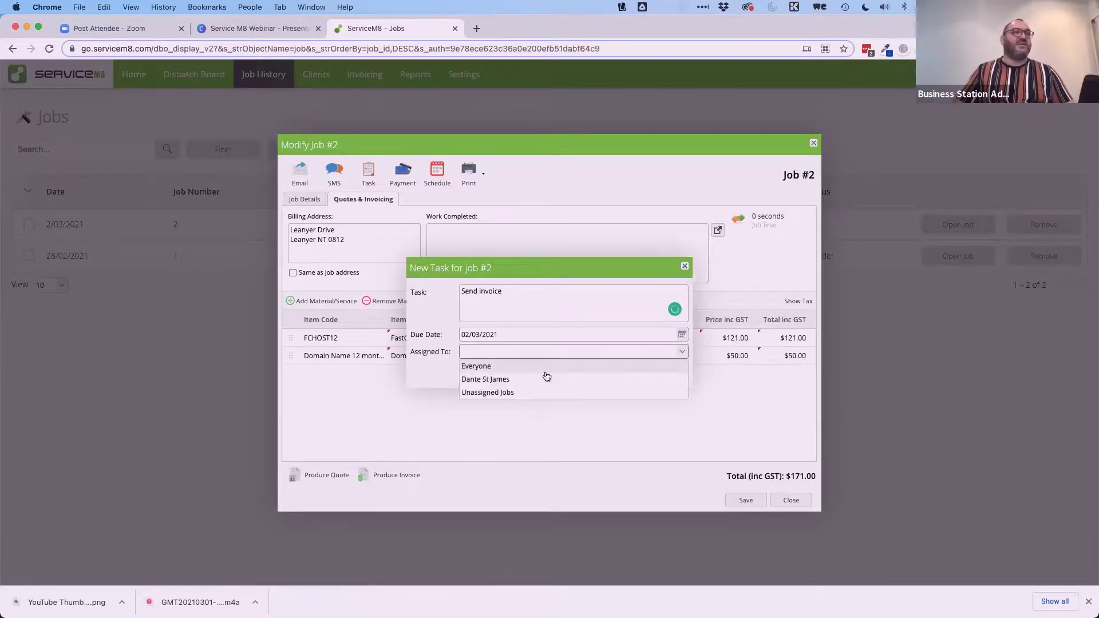
{"action": "left_click", "coordinate": [522, 380]}
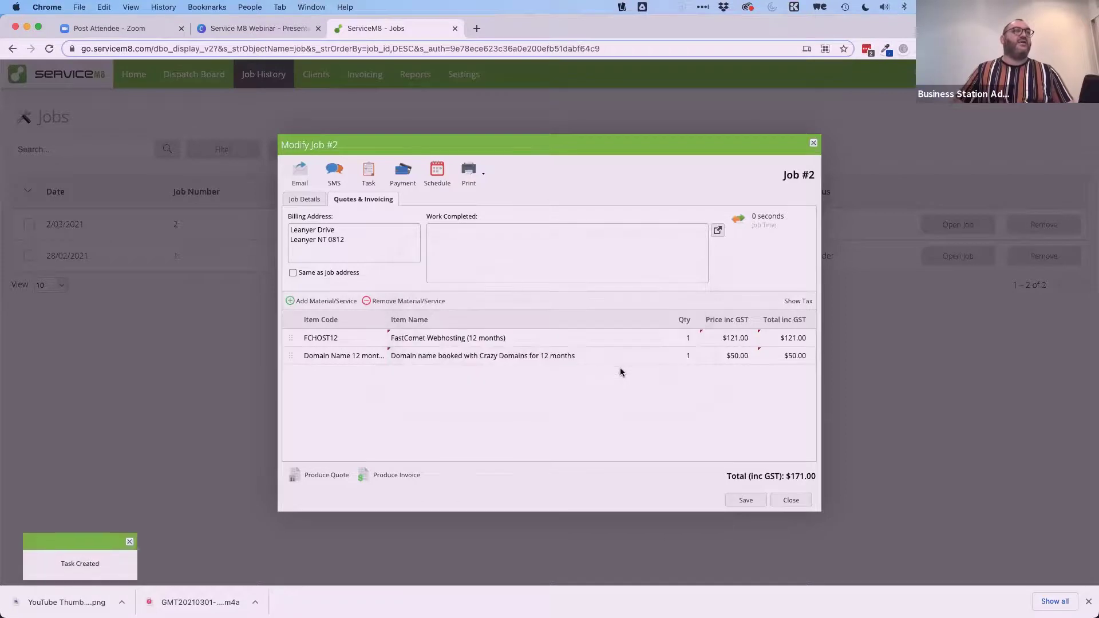
Add a 'Follow up this invoice being paid' task due 9 March 2021, assigned to a team member.
{"action": "left_click", "coordinate": [368, 172]}
{"action": "left_click", "coordinate": [506, 292]}
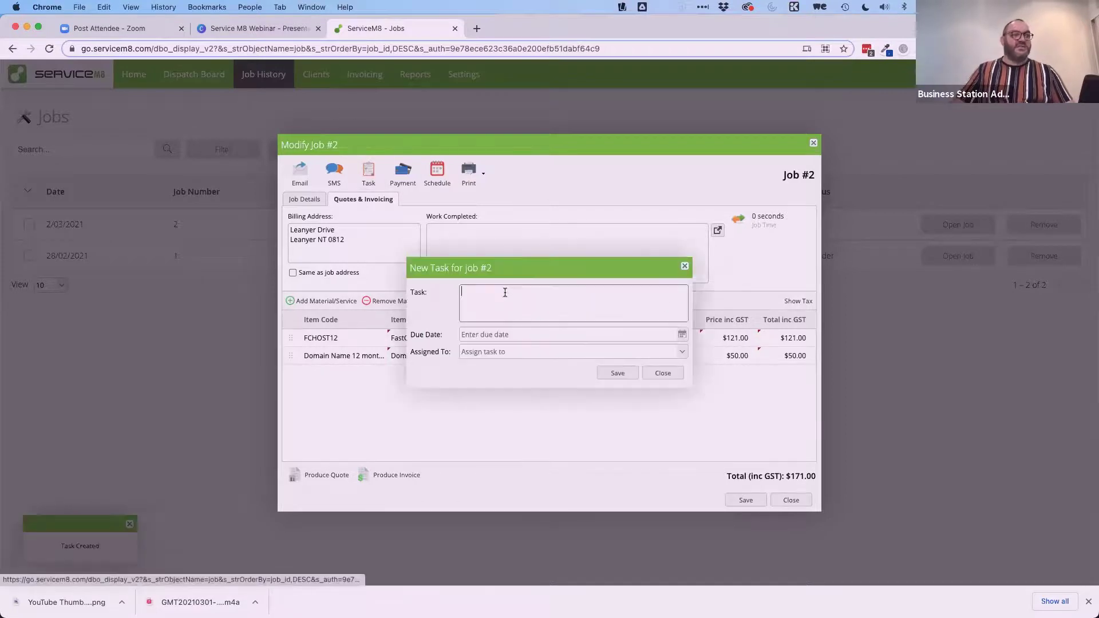
{"action": "type", "text": "Follow up"}
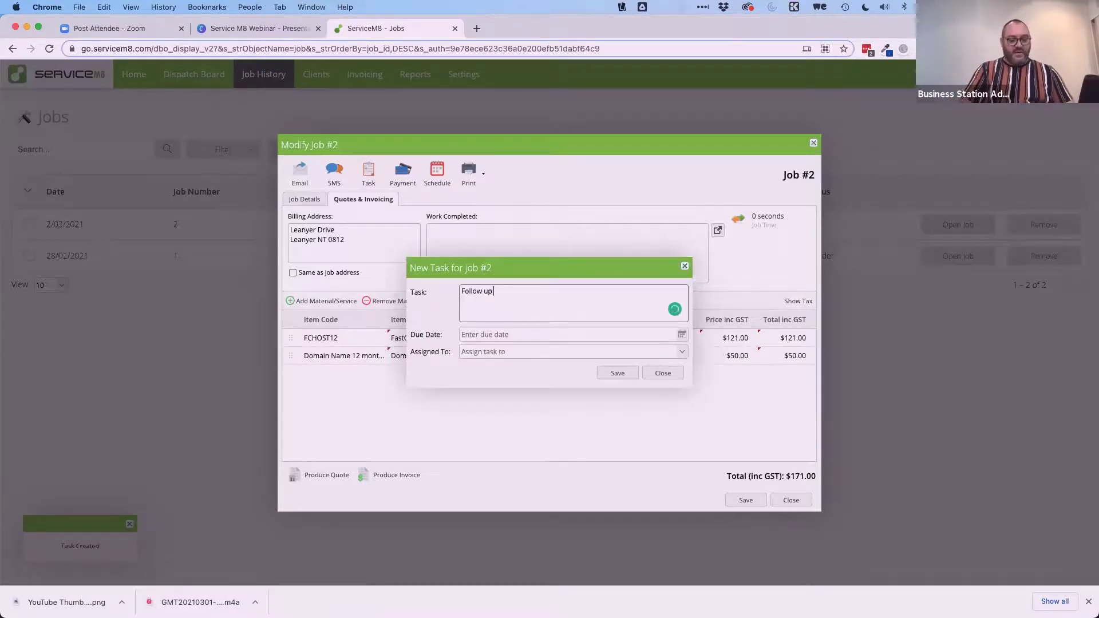
{"action": "type", "text": " this"}
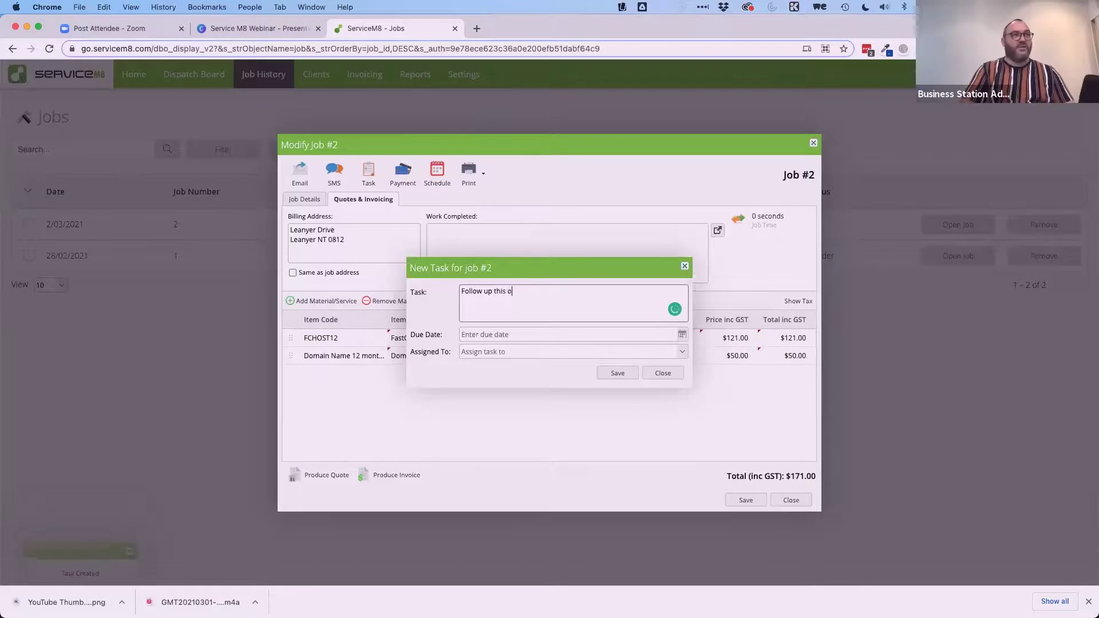
{"action": "type", "text": " invoice b"}
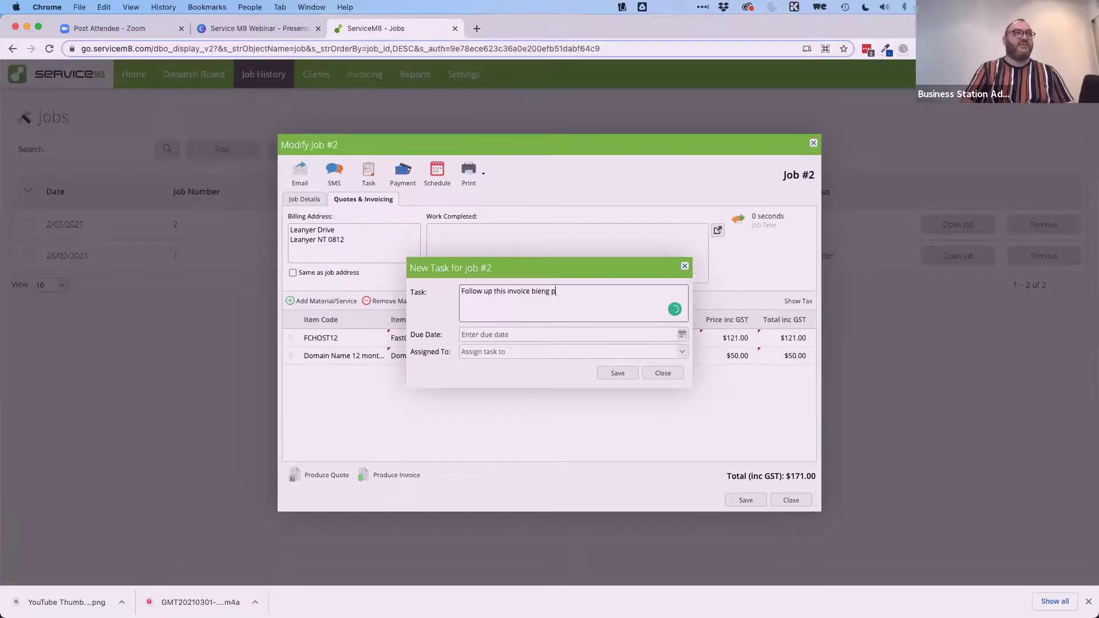
{"action": "type", "text": "eing paid"}
{"action": "key", "text": "Tab"}
{"action": "left_click", "coordinate": [679, 340]}
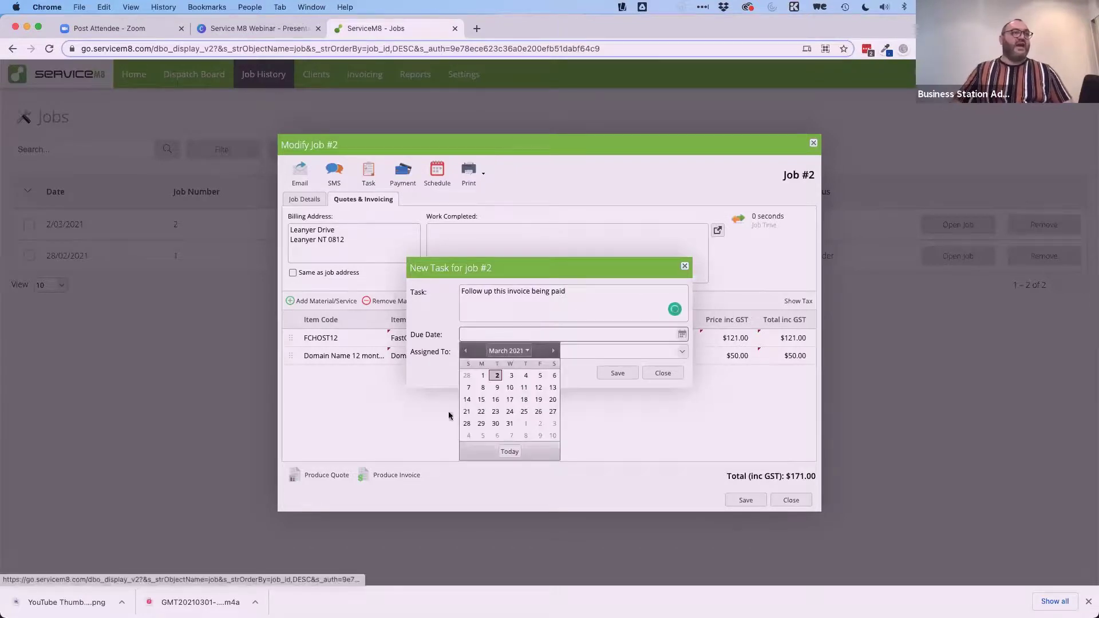
{"action": "left_click", "coordinate": [495, 387]}
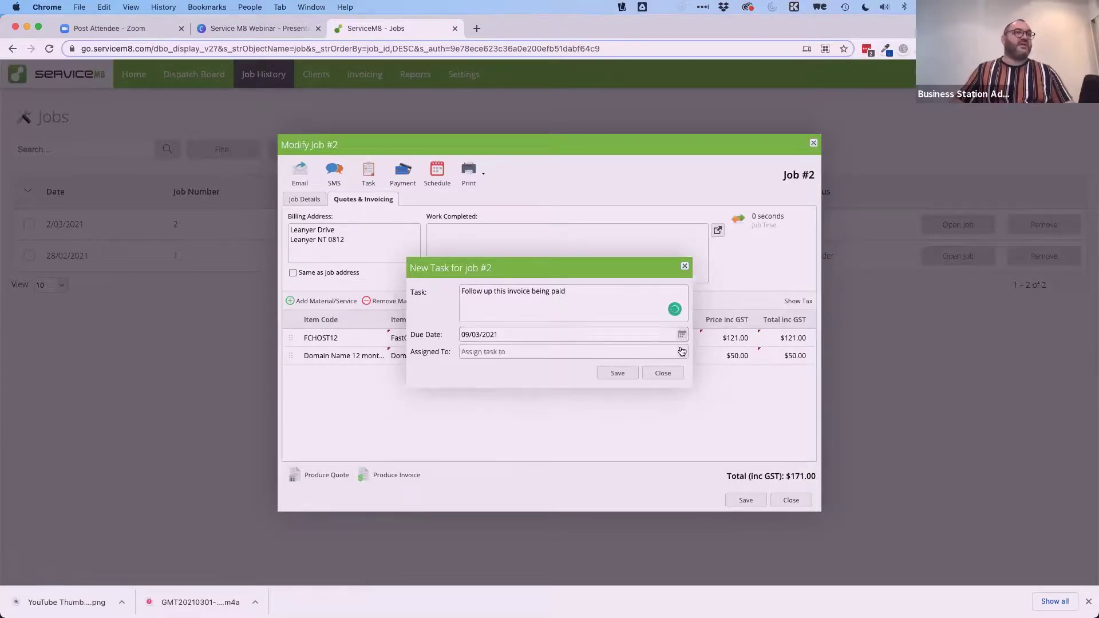
{"action": "left_click", "coordinate": [681, 351]}
{"action": "left_click", "coordinate": [507, 380]}
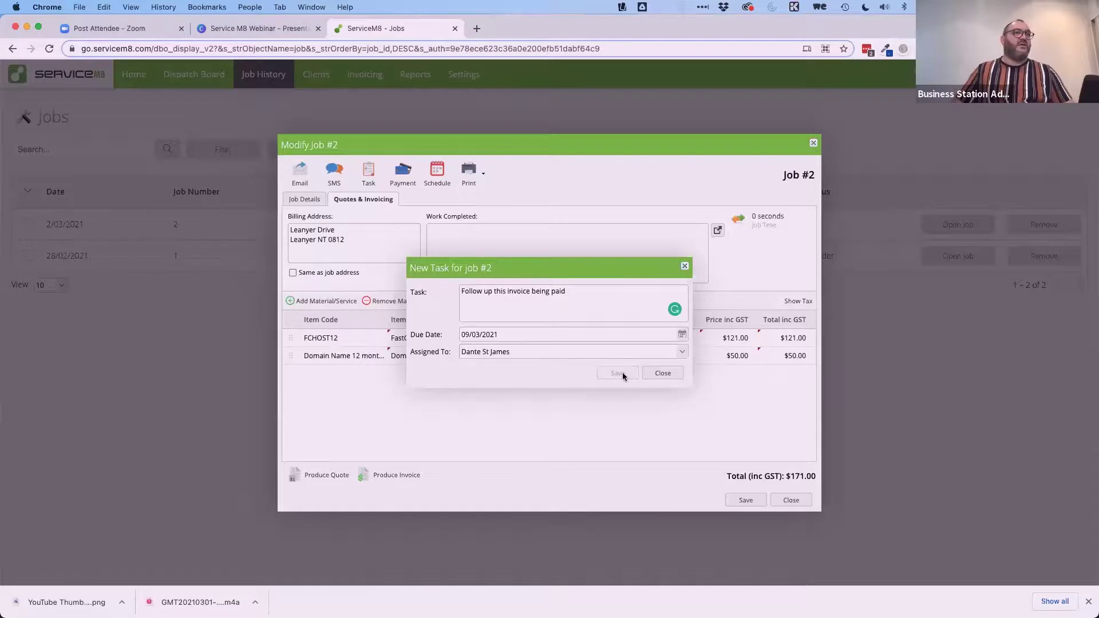
{"action": "left_click", "coordinate": [657, 373]}
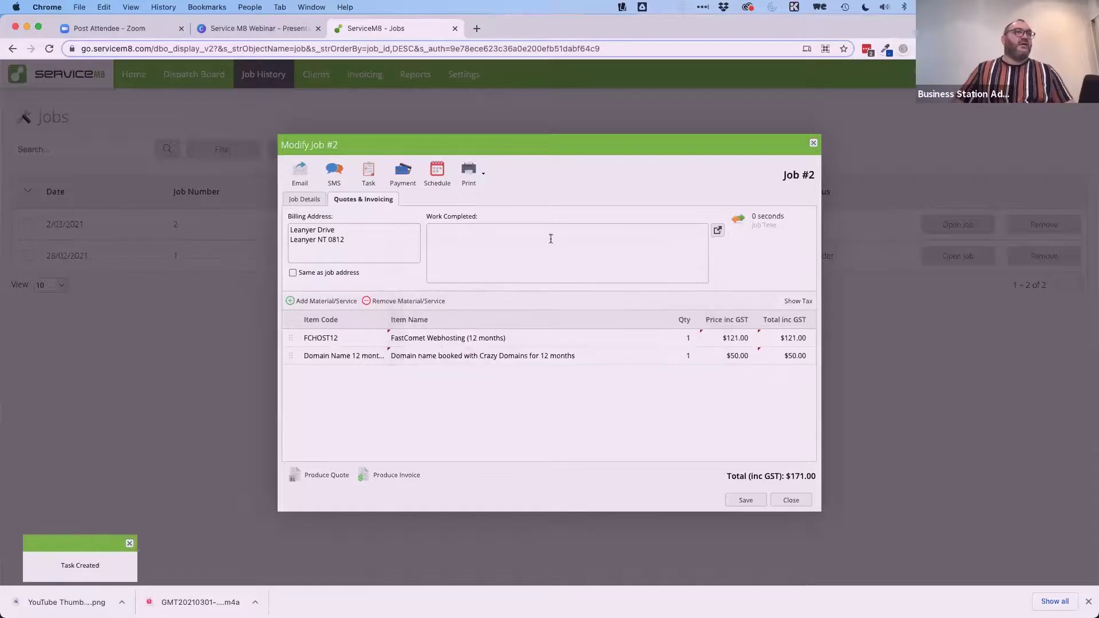
Add a 'Confirm website and domain are fine' task due 16/03/2021, assigned to staff.
{"action": "left_click", "coordinate": [367, 176]}
{"action": "left_click", "coordinate": [570, 303]}
{"action": "type", "text": "Confirm website "}
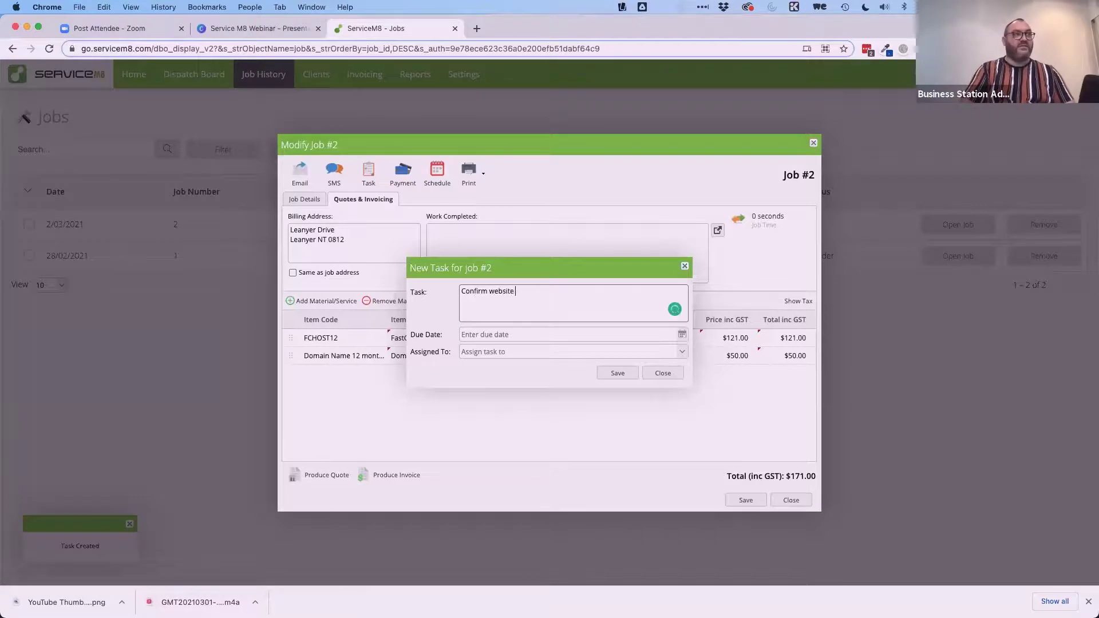
{"action": "type", "text": "and domain are fine"}
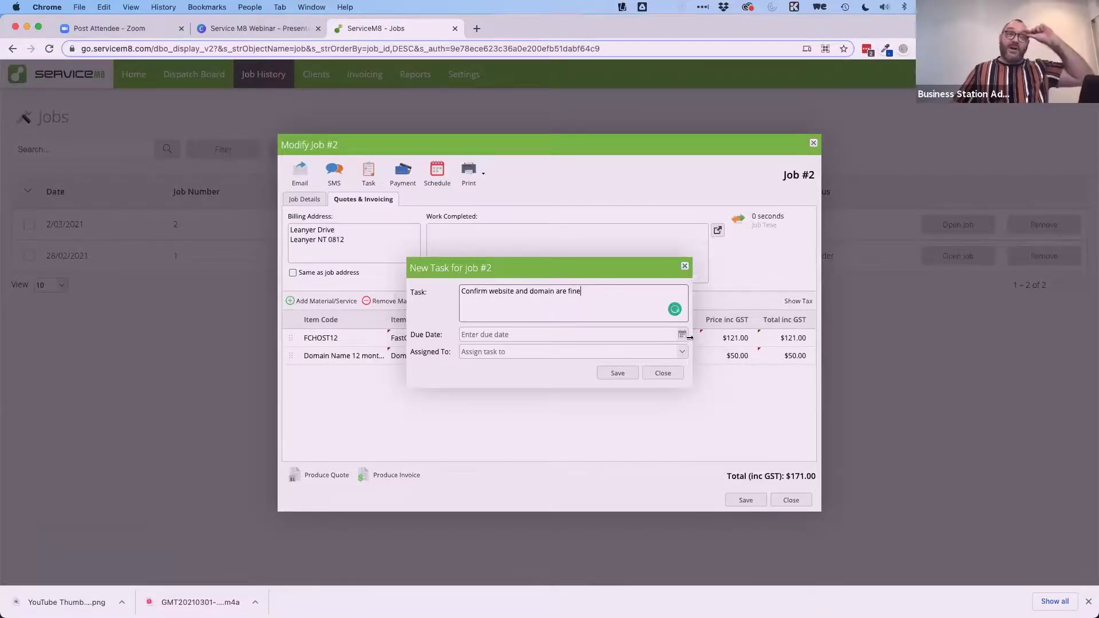
{"action": "left_click", "coordinate": [682, 335]}
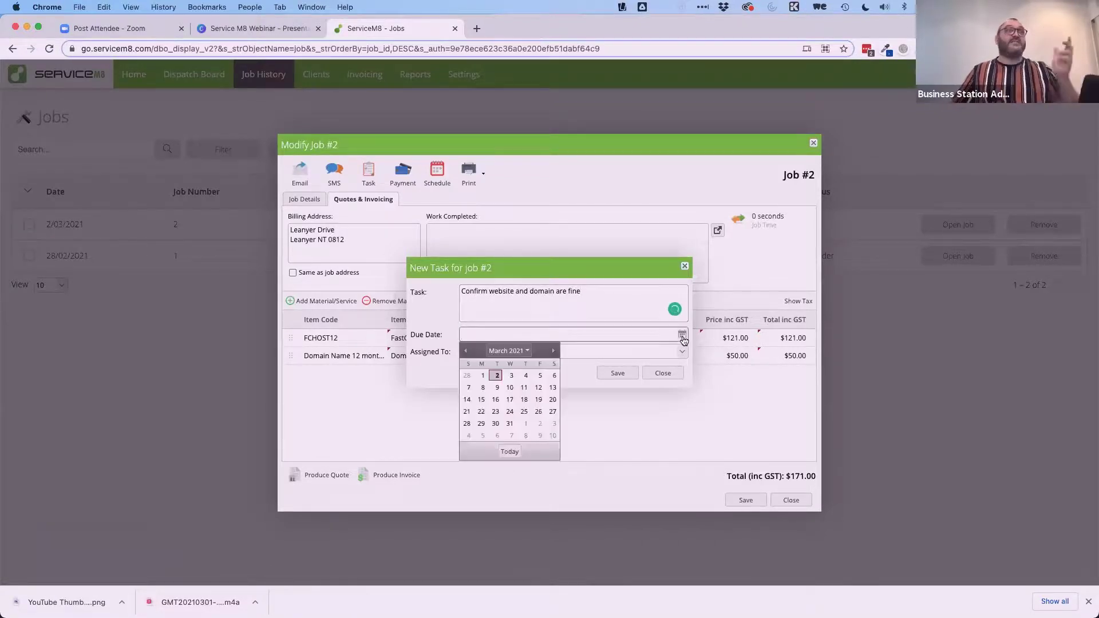
{"action": "left_click", "coordinate": [496, 399]}
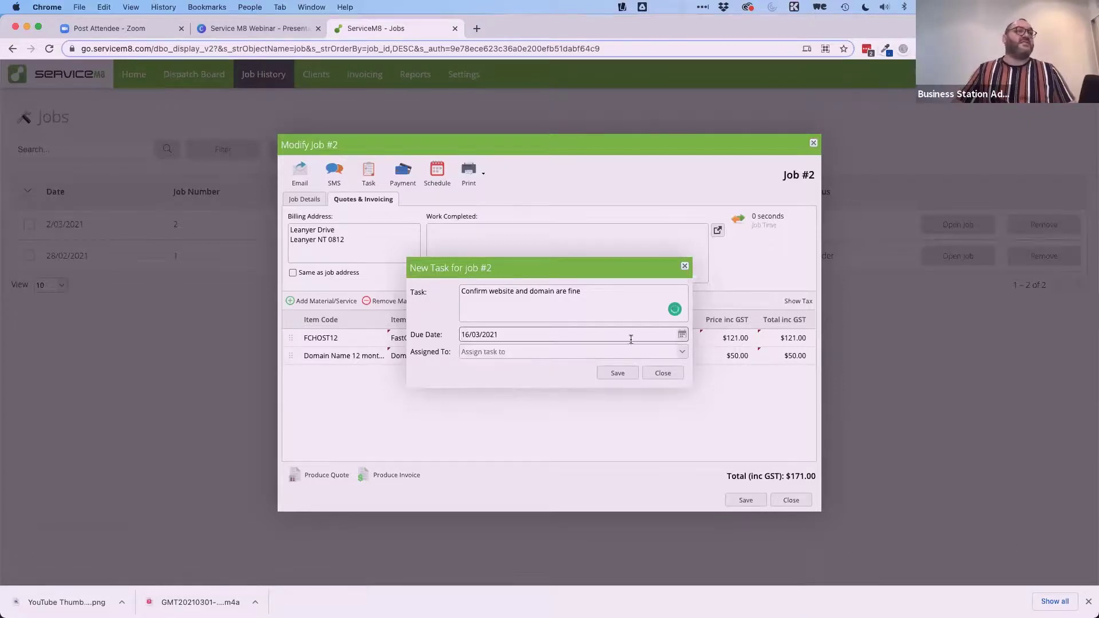
{"action": "left_click", "coordinate": [683, 352]}
{"action": "left_click", "coordinate": [532, 381]}
{"action": "left_click", "coordinate": [616, 375]}
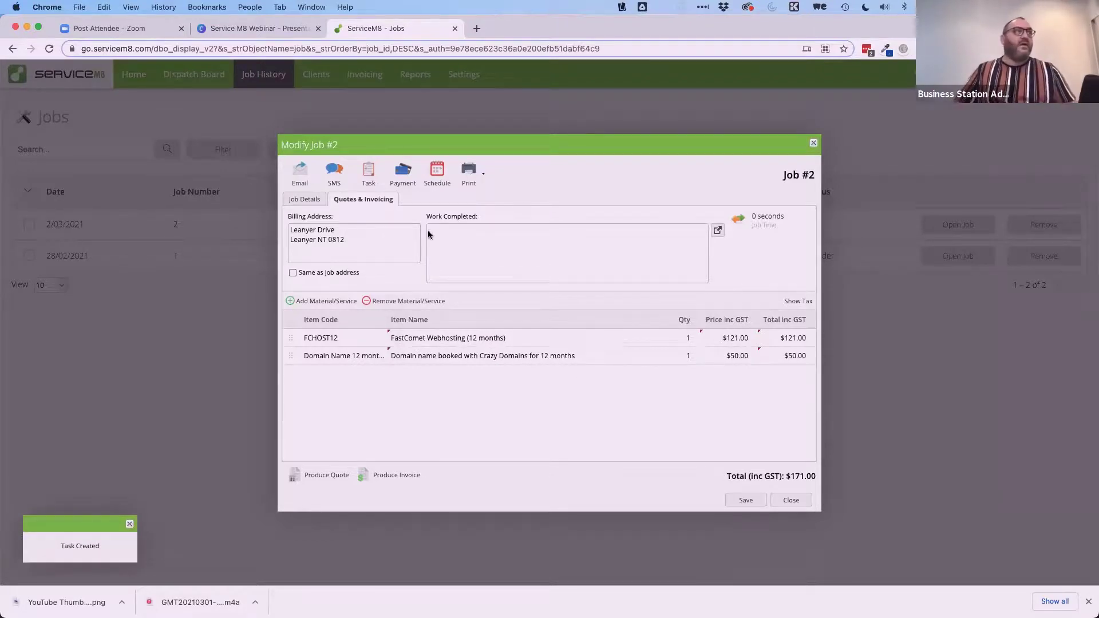
Check job #2's payments, schedule and tasks without changes, then save and close the job.
{"action": "left_click", "coordinate": [405, 176]}
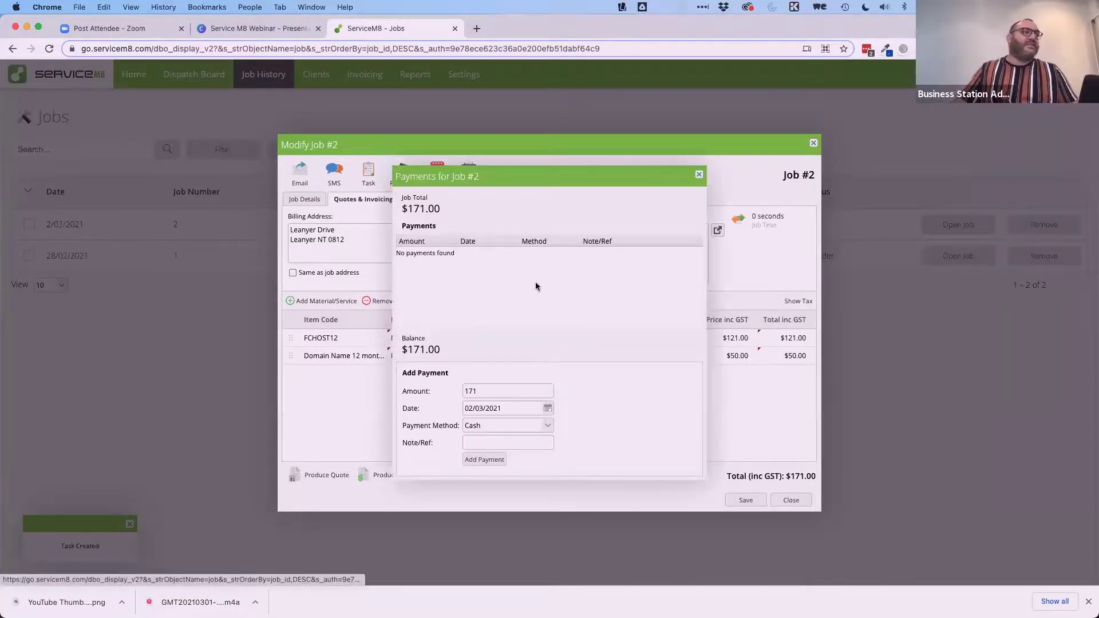
{"action": "left_click", "coordinate": [699, 174]}
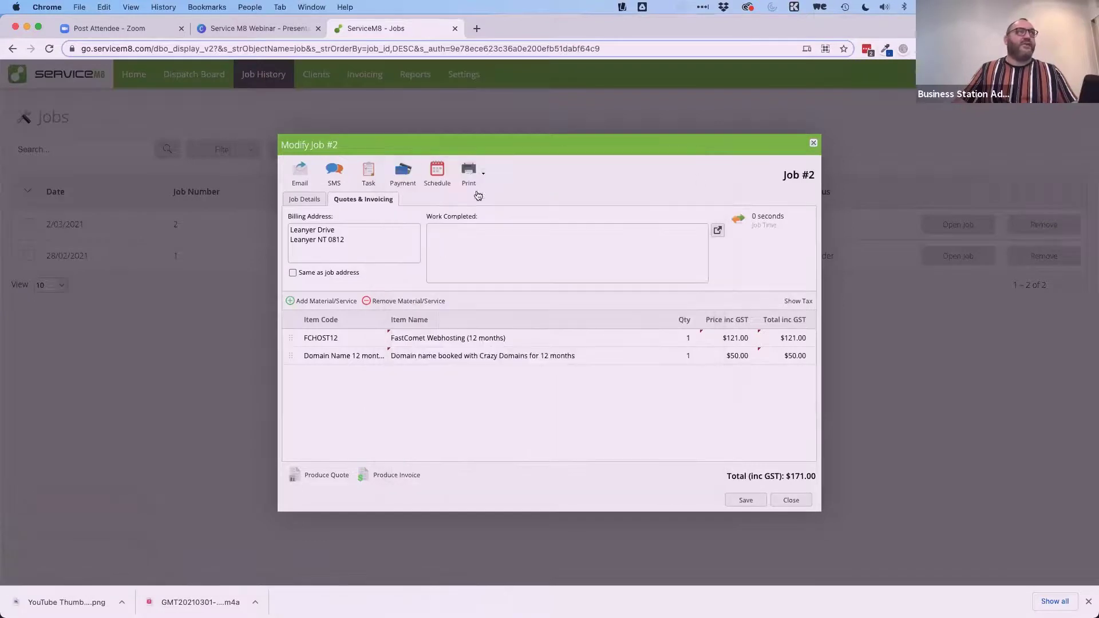
{"action": "left_click", "coordinate": [433, 177]}
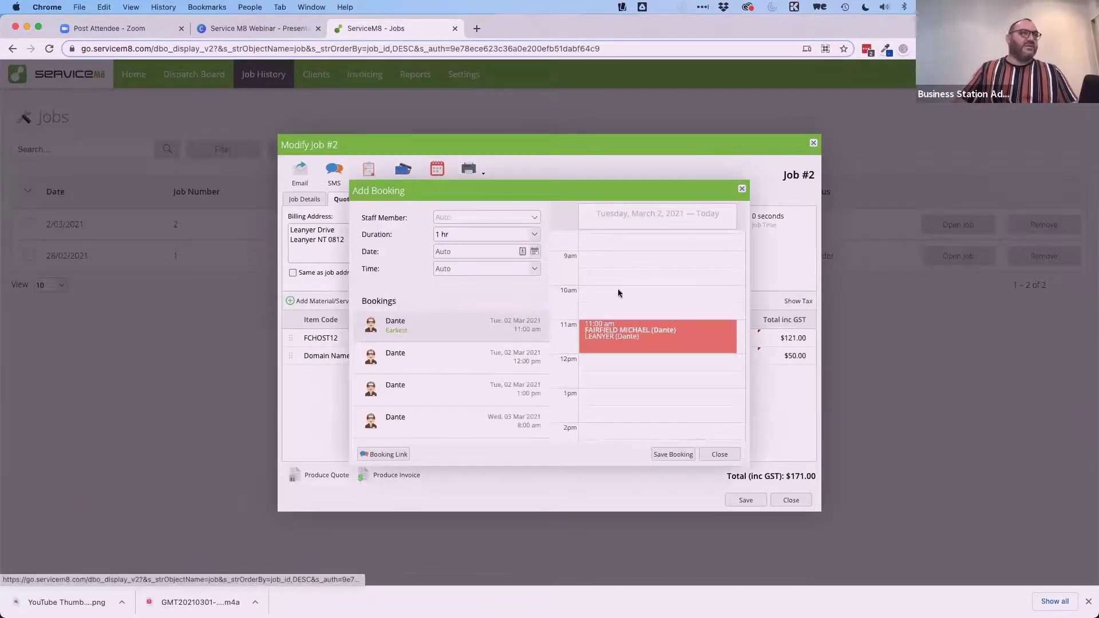
{"action": "scroll", "coordinate": [618, 291], "scroll_direction": "down", "scroll_amount": 1}
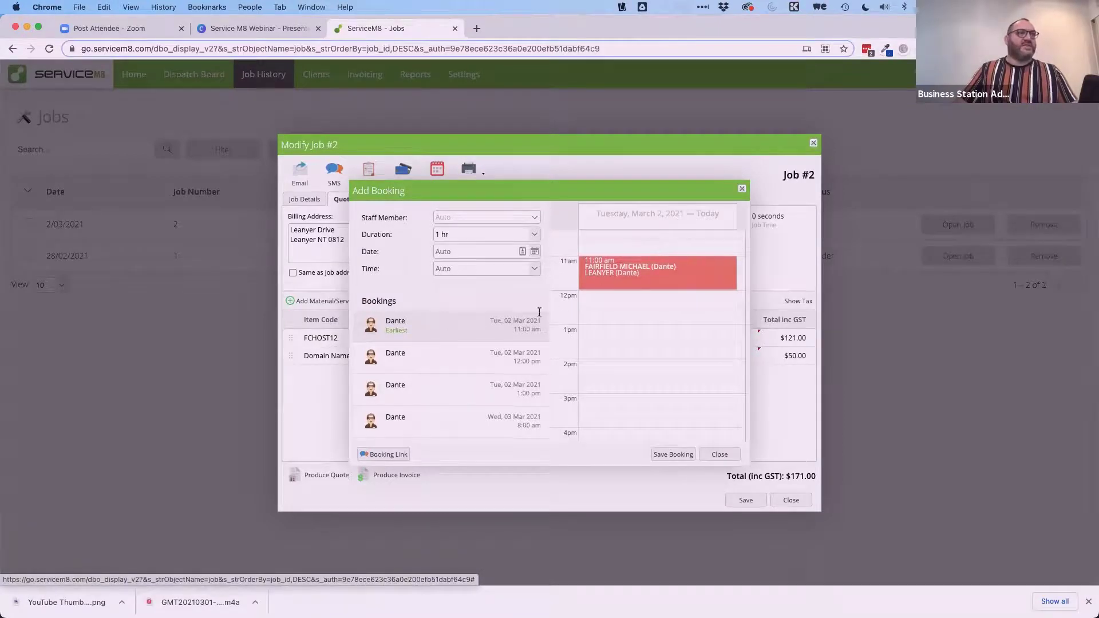
{"action": "scroll", "coordinate": [629, 309], "scroll_direction": "up", "scroll_amount": 3}
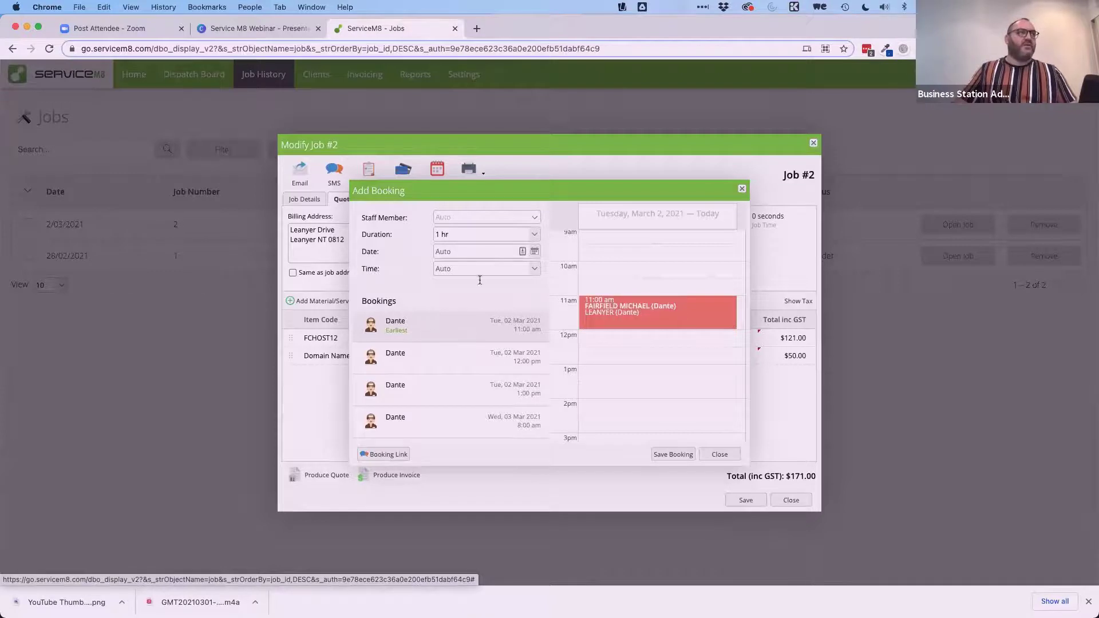
{"action": "left_click", "coordinate": [725, 455]}
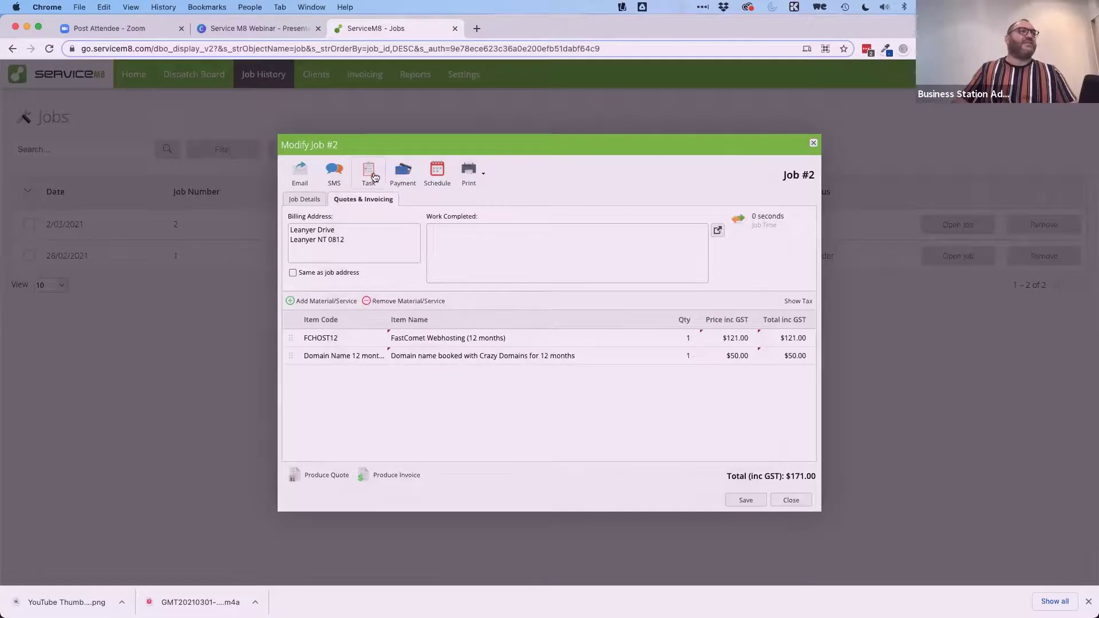
{"action": "left_click", "coordinate": [372, 174]}
{"action": "left_click", "coordinate": [665, 373]}
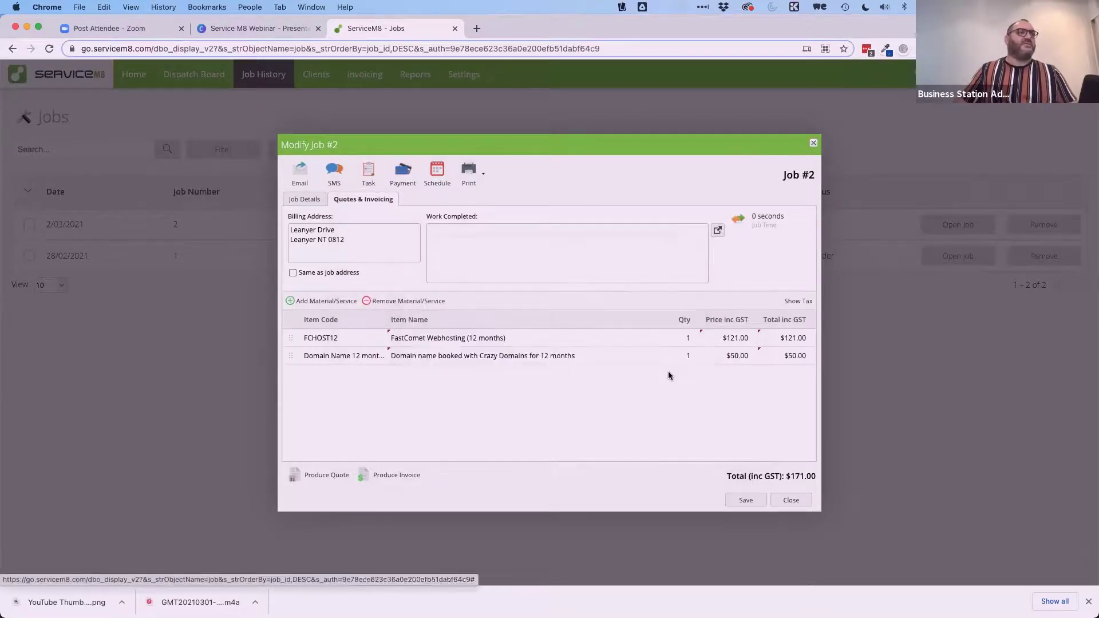
{"action": "left_click", "coordinate": [746, 500]}
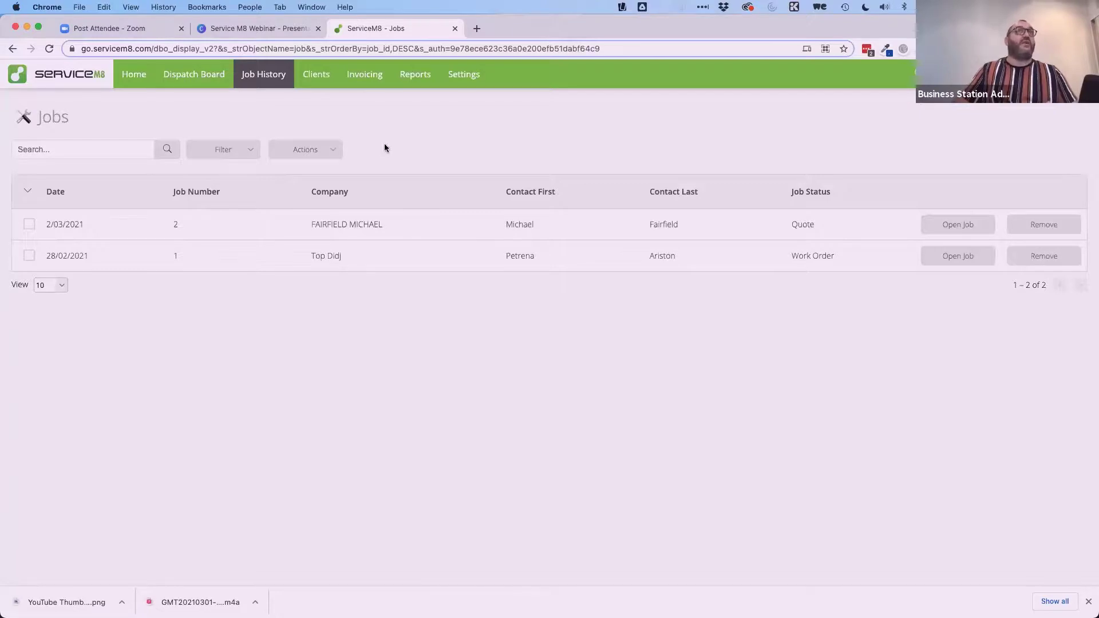
Switch to the Clients tab listing all 753 clients.
{"action": "left_click", "coordinate": [314, 79]}
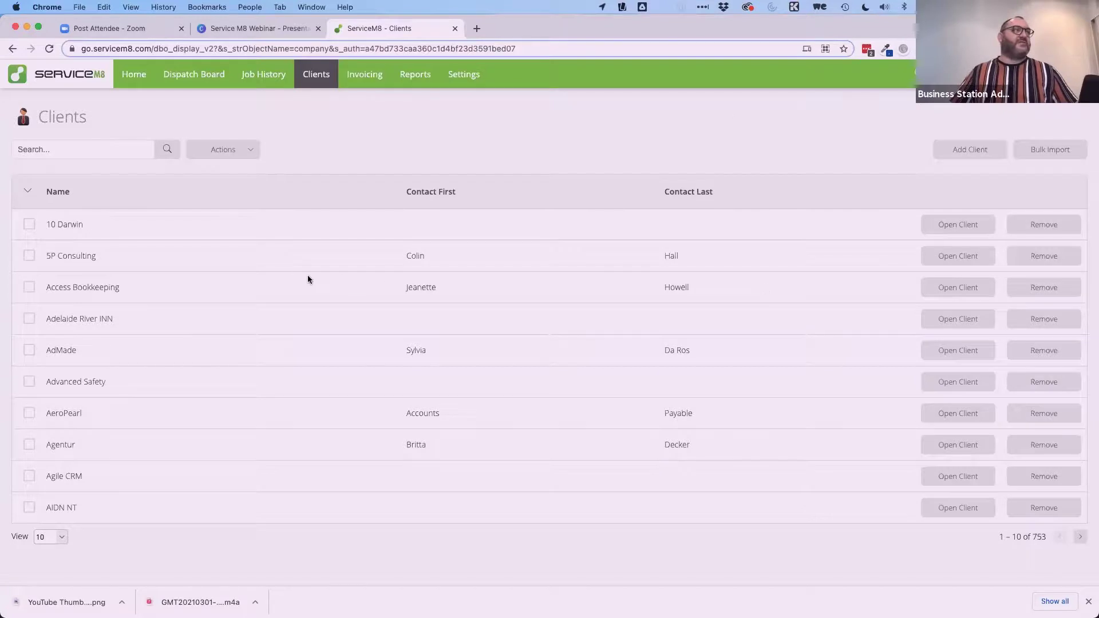
{"action": "left_click", "coordinate": [958, 350]}
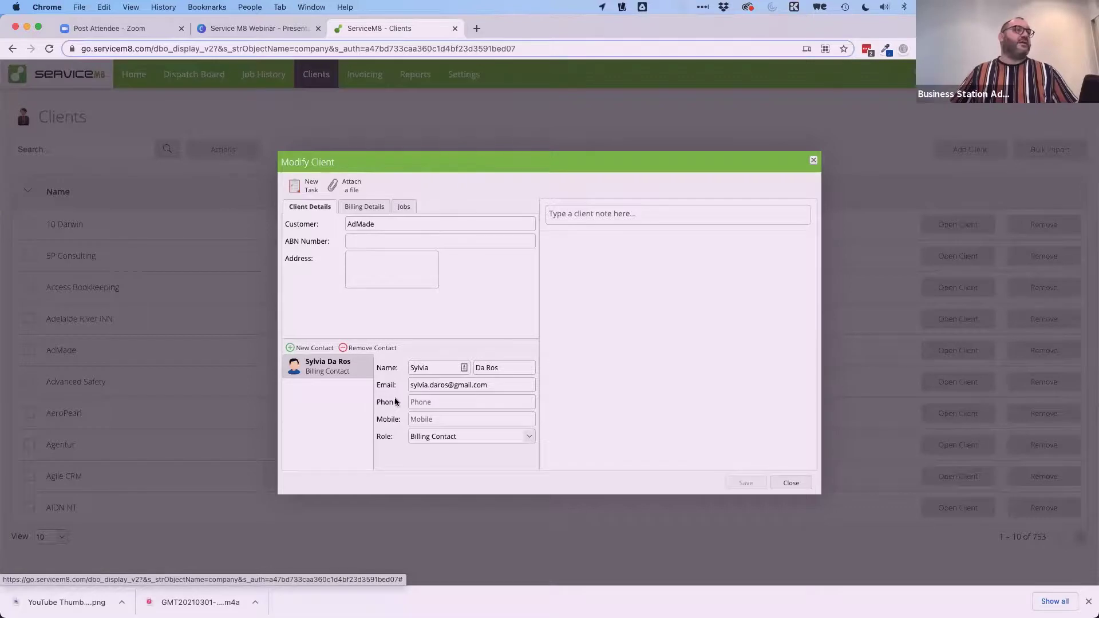
{"action": "triple_click", "coordinate": [431, 386]}
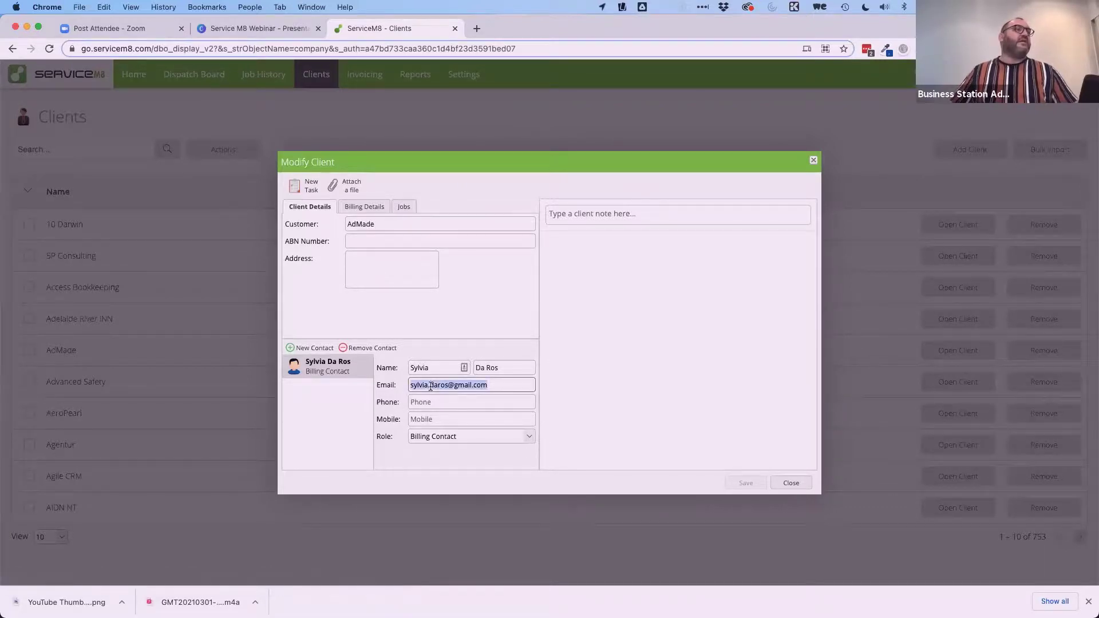
{"action": "key", "text": "Right"}
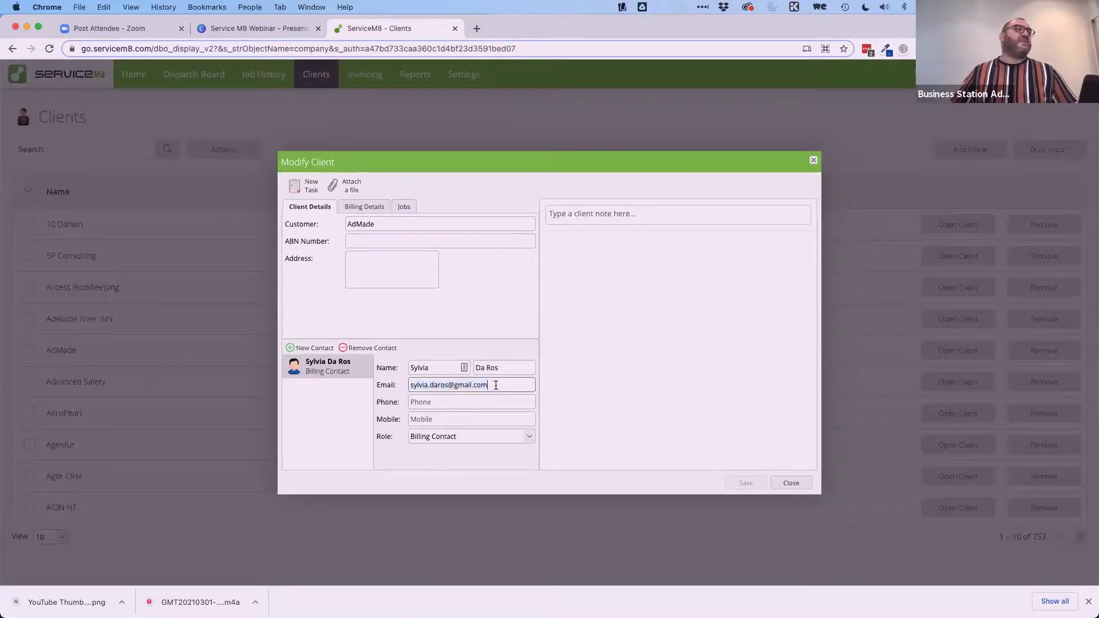
{"action": "left_click", "coordinate": [356, 210]}
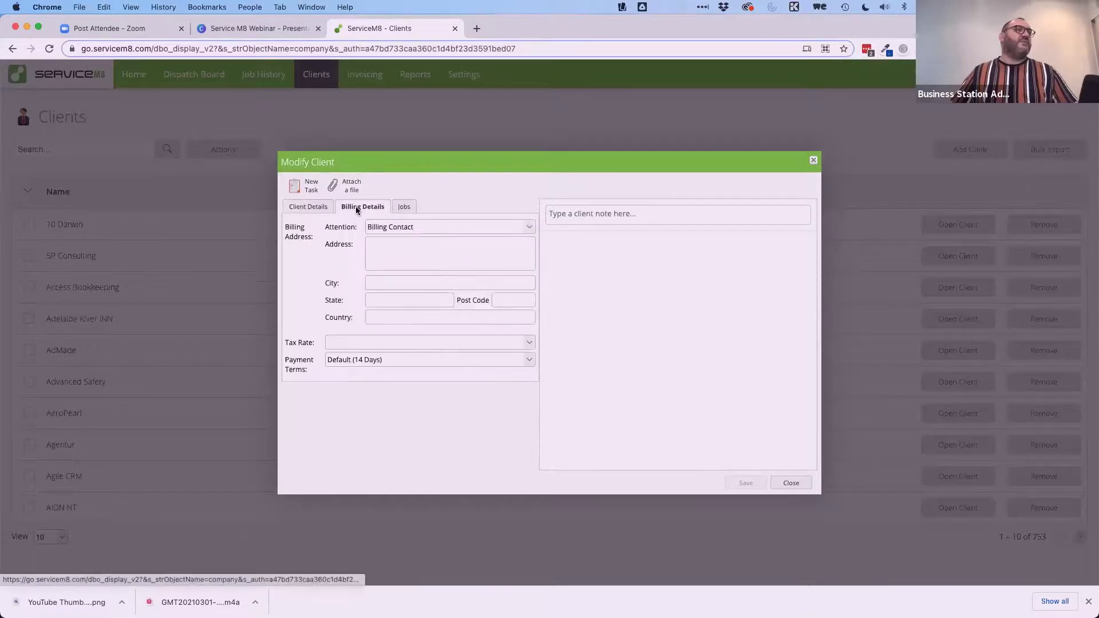
{"action": "left_click", "coordinate": [404, 208]}
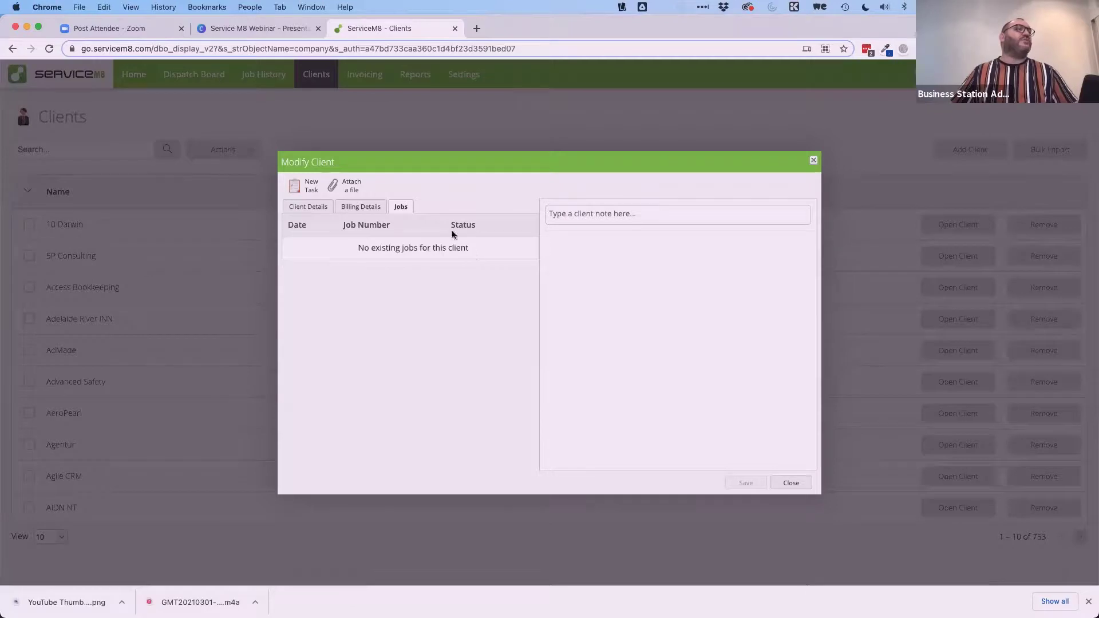
{"action": "left_click", "coordinate": [309, 207]}
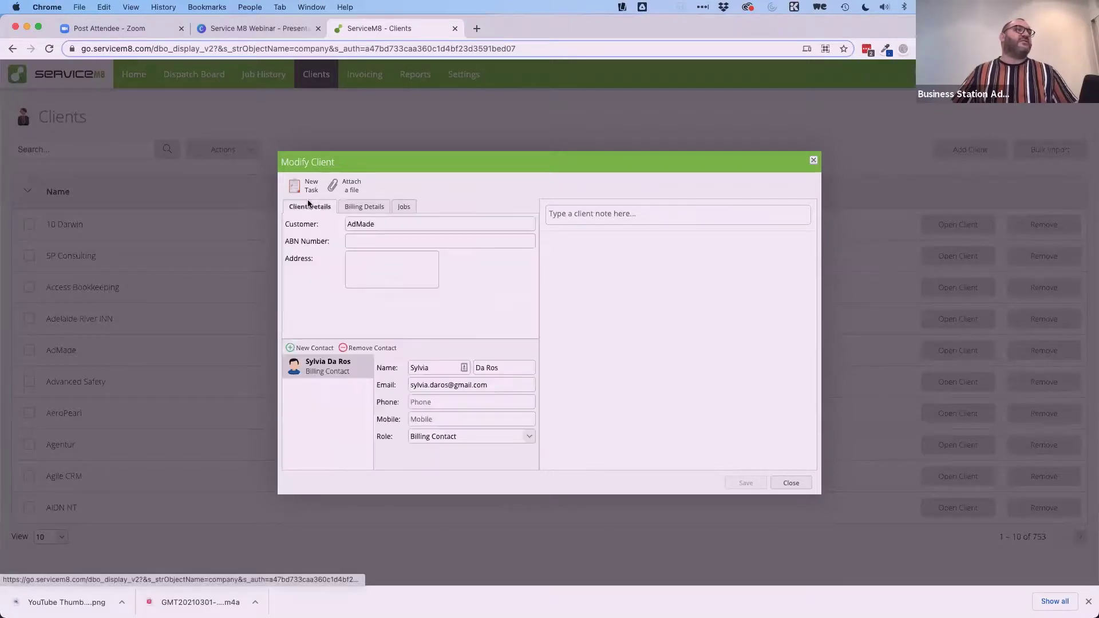
{"action": "left_click", "coordinate": [813, 160]}
Search the clients by the client's surname and open the first match.
{"action": "left_click", "coordinate": [113, 143]}
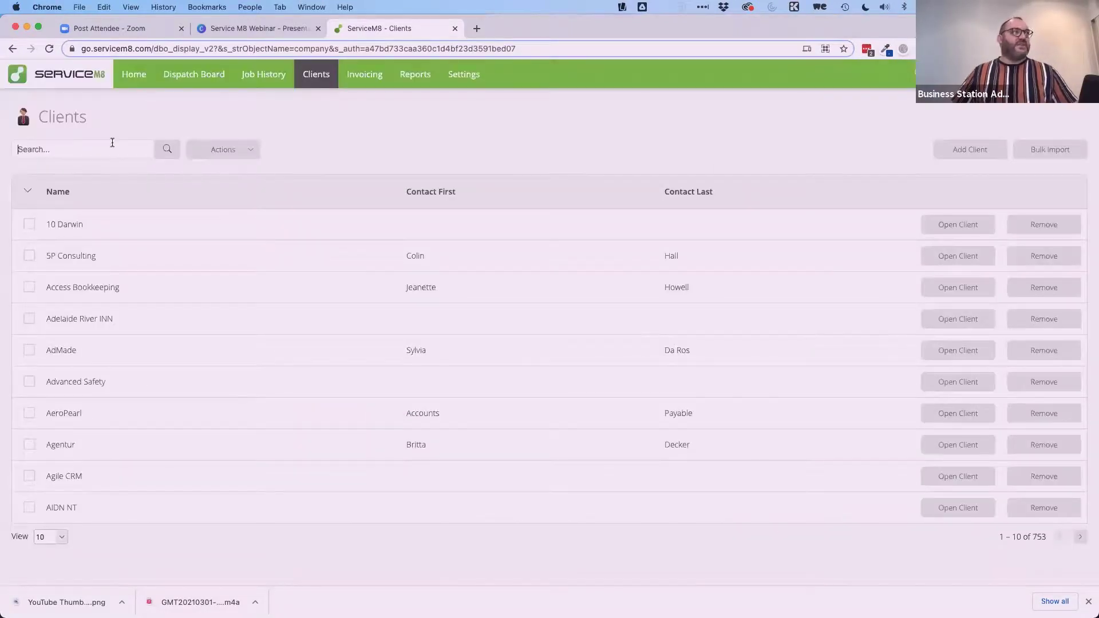
{"action": "type", "text": "fairfield"}
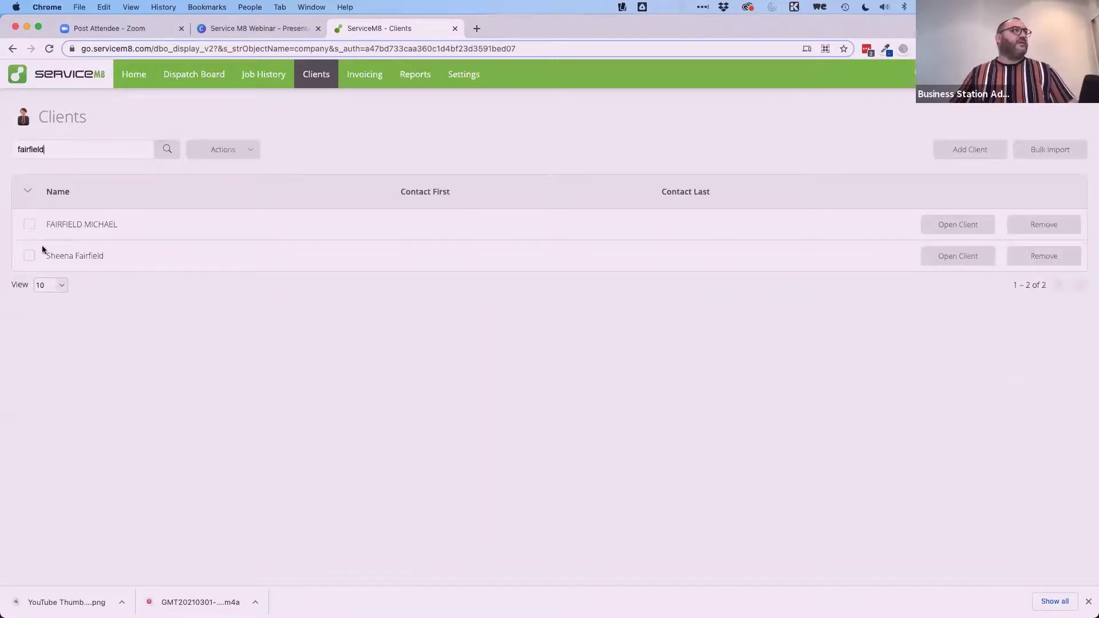
{"action": "left_click", "coordinate": [940, 223]}
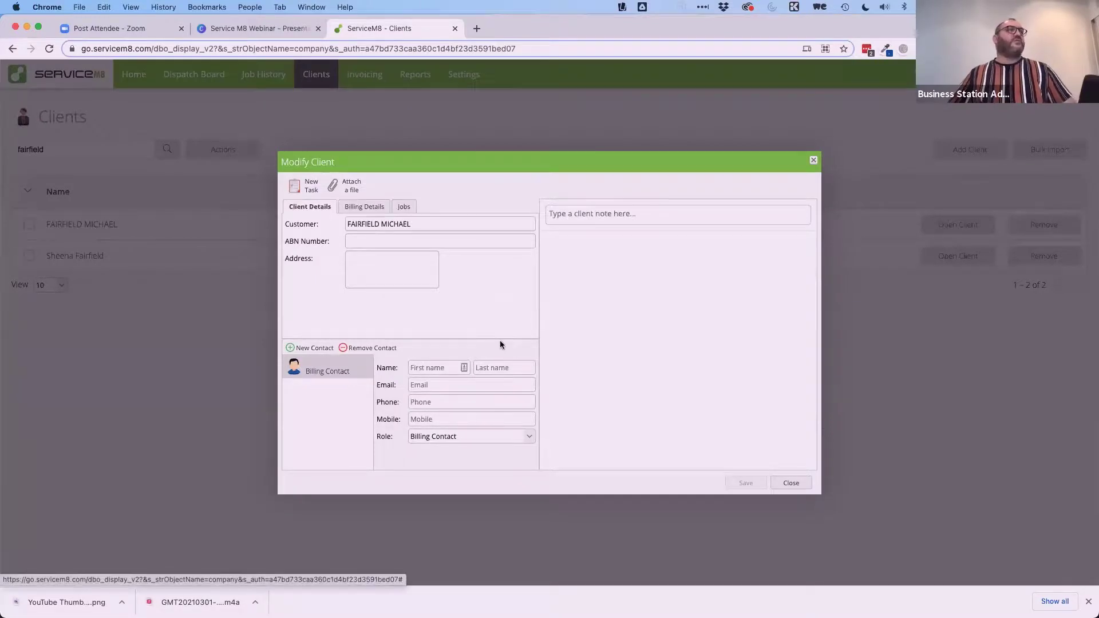
Enter the billing contact's first name, last name and e-mail, then save the client.
{"action": "left_click", "coordinate": [423, 367]}
{"action": "key", "text": "Tab"}
{"action": "key", "text": "Tab"}
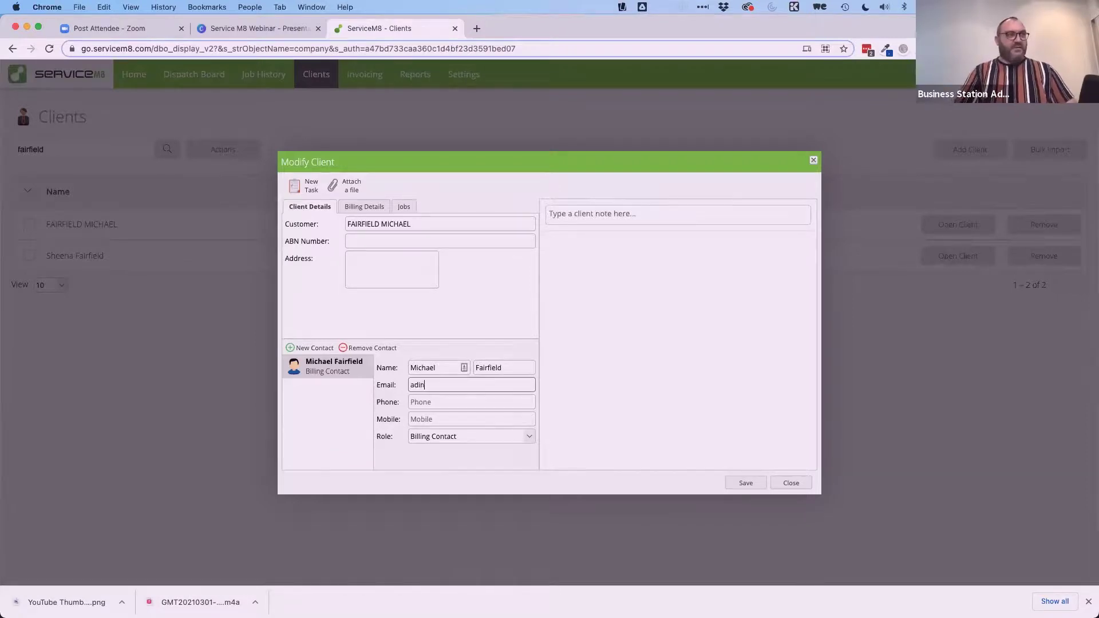
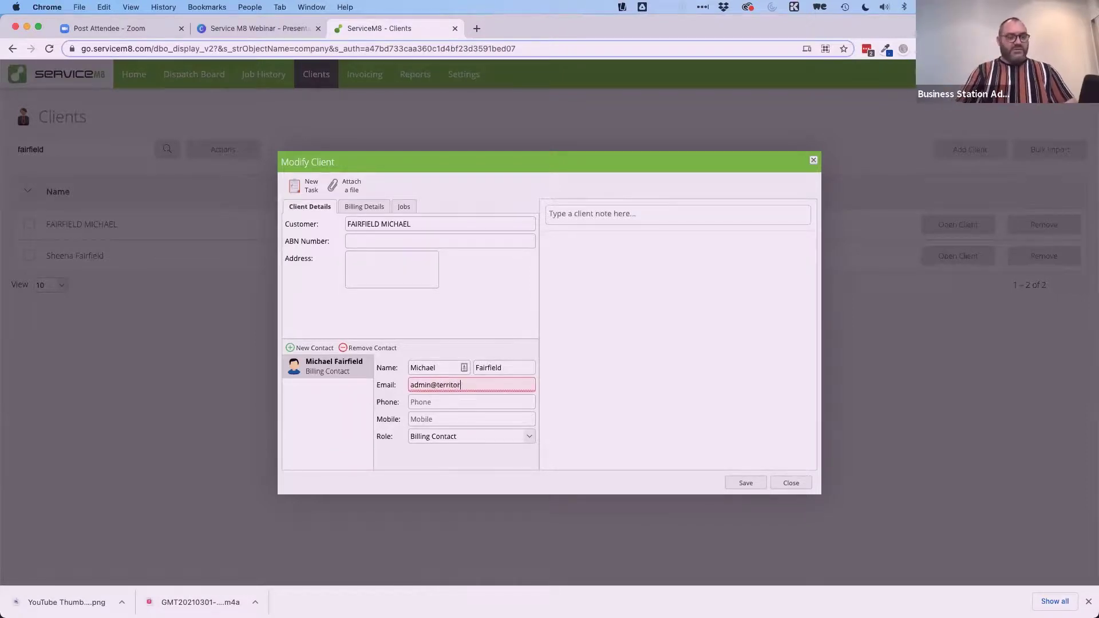
{"action": "key", "text": "Tab"}
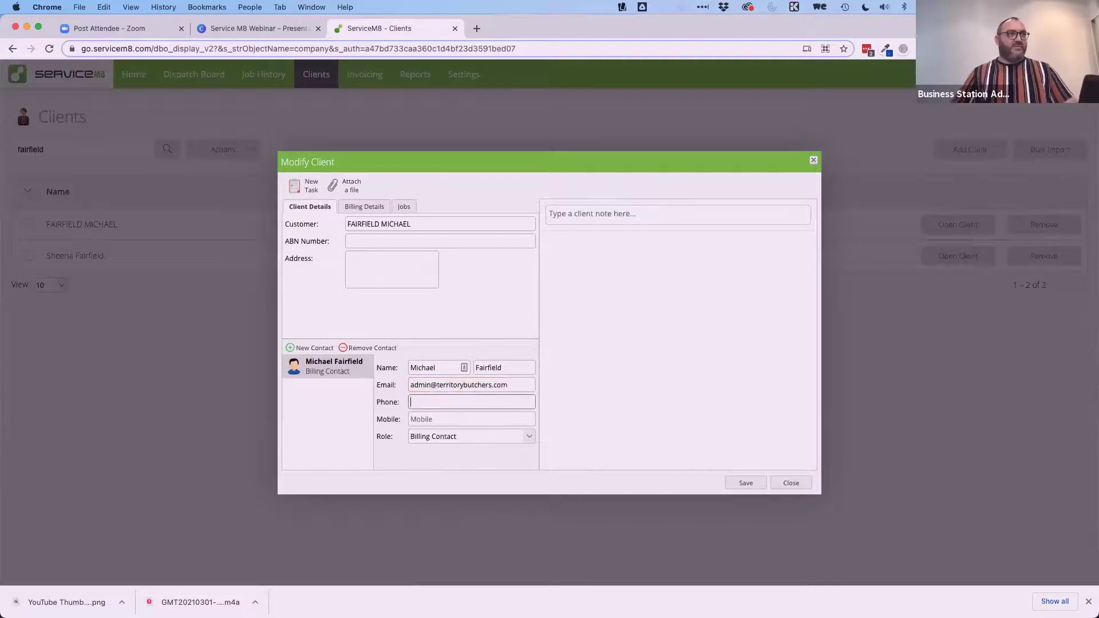
{"action": "left_click", "coordinate": [745, 483]}
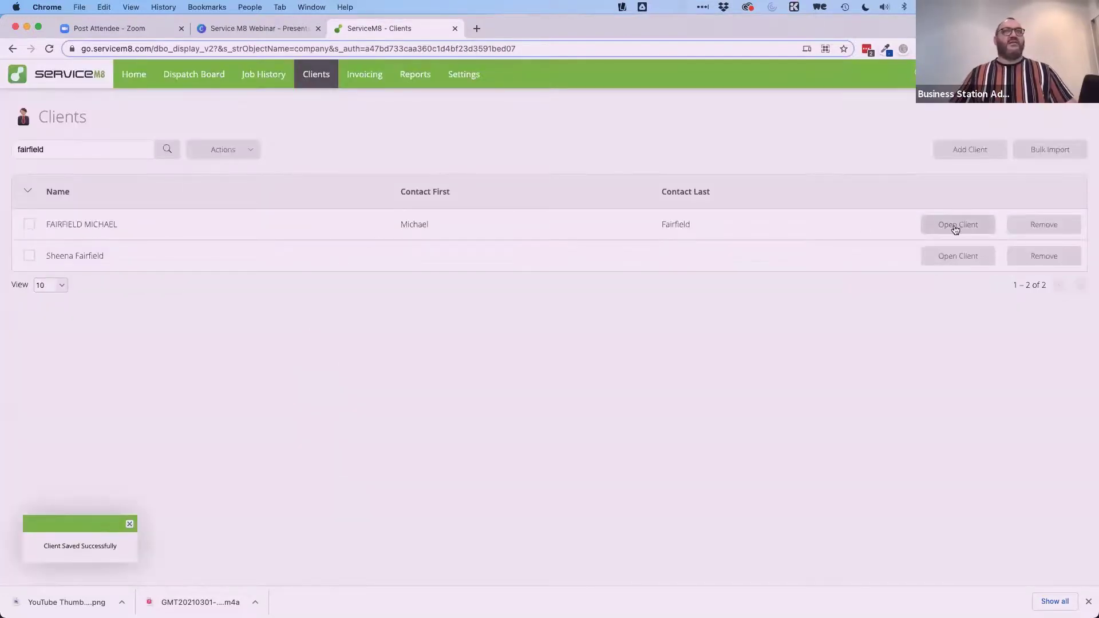
Reopen the client and review its contact, billing and jobs tabs.
{"action": "left_click", "coordinate": [955, 224]}
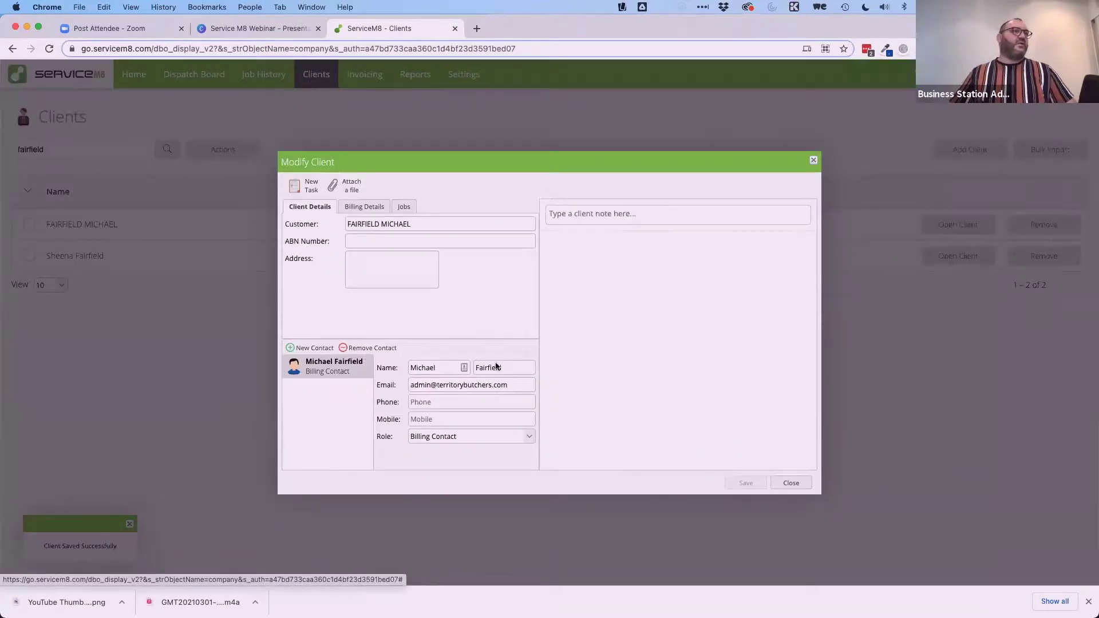
{"action": "left_click", "coordinate": [403, 208]}
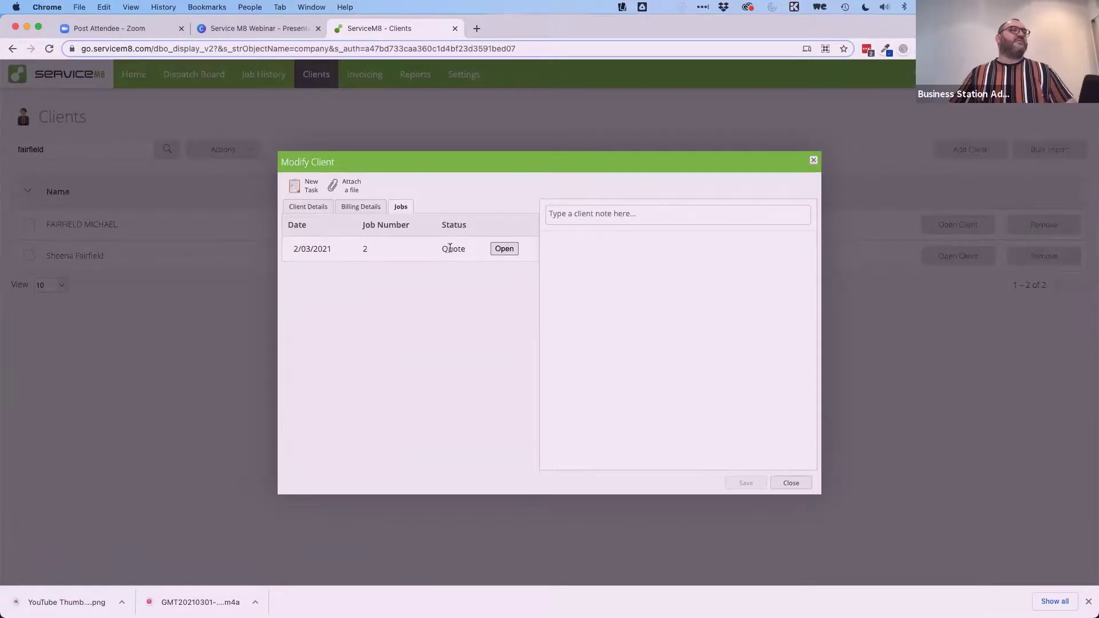
{"action": "left_click", "coordinate": [363, 207]}
{"action": "left_click", "coordinate": [313, 205]}
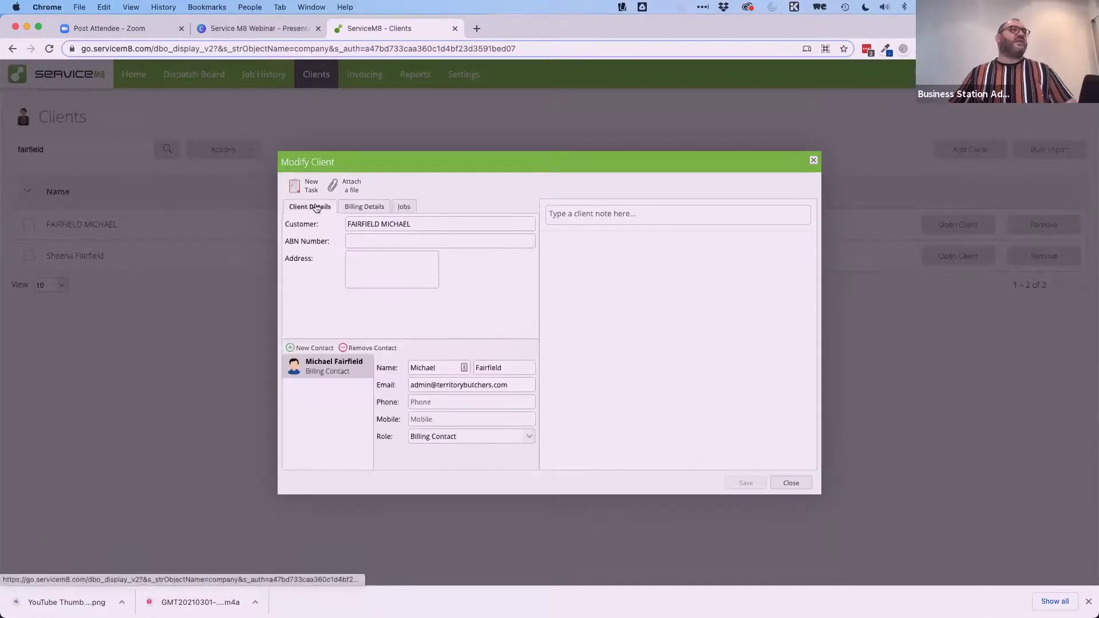
{"action": "left_click", "coordinate": [359, 207]}
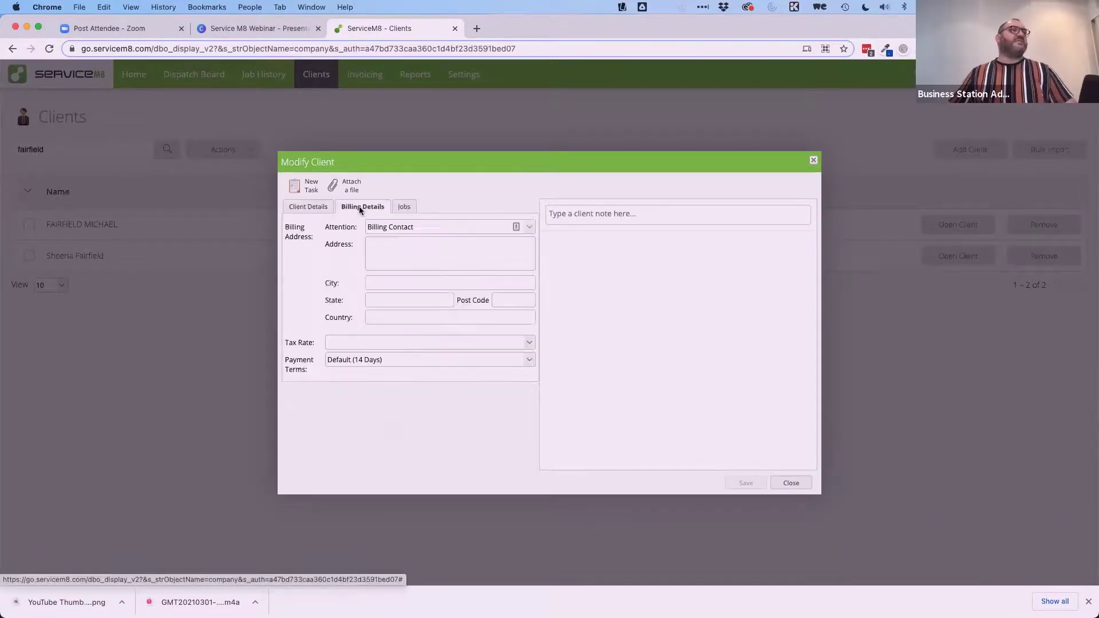
{"action": "left_click", "coordinate": [403, 207]}
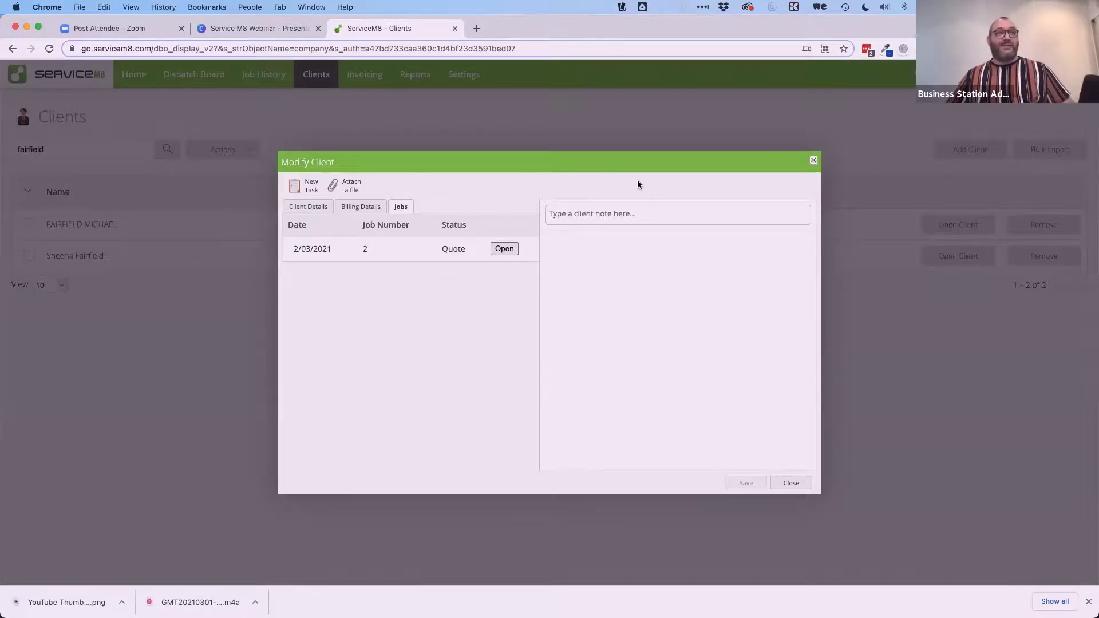
Open job 2 from the client's jobs, then close the job and the client record.
{"action": "left_click", "coordinate": [504, 250]}
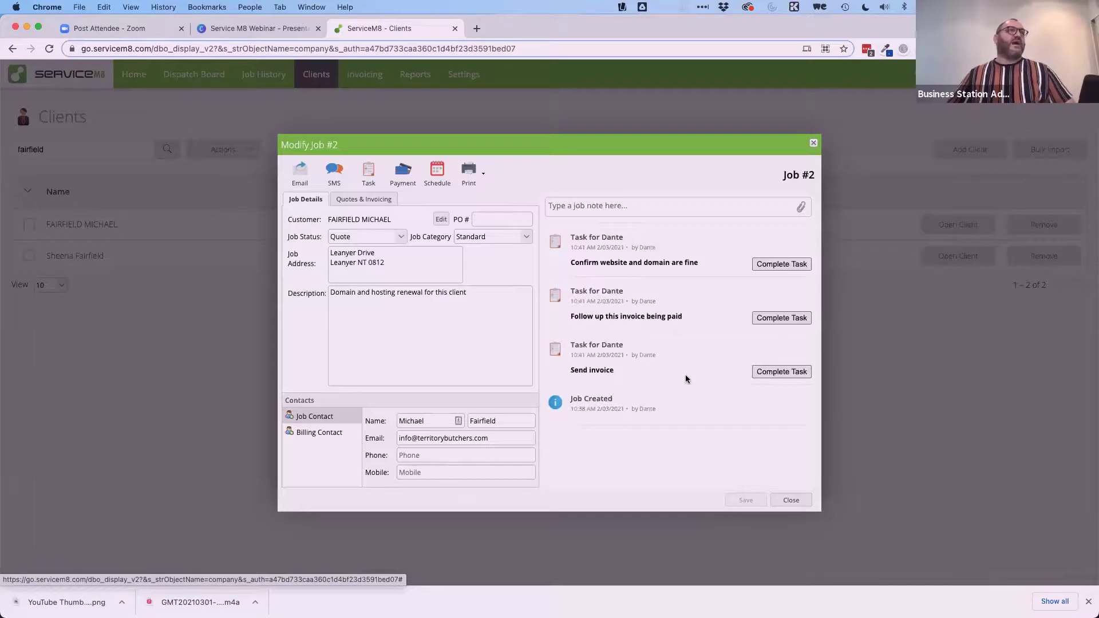
{"action": "left_click", "coordinate": [790, 500]}
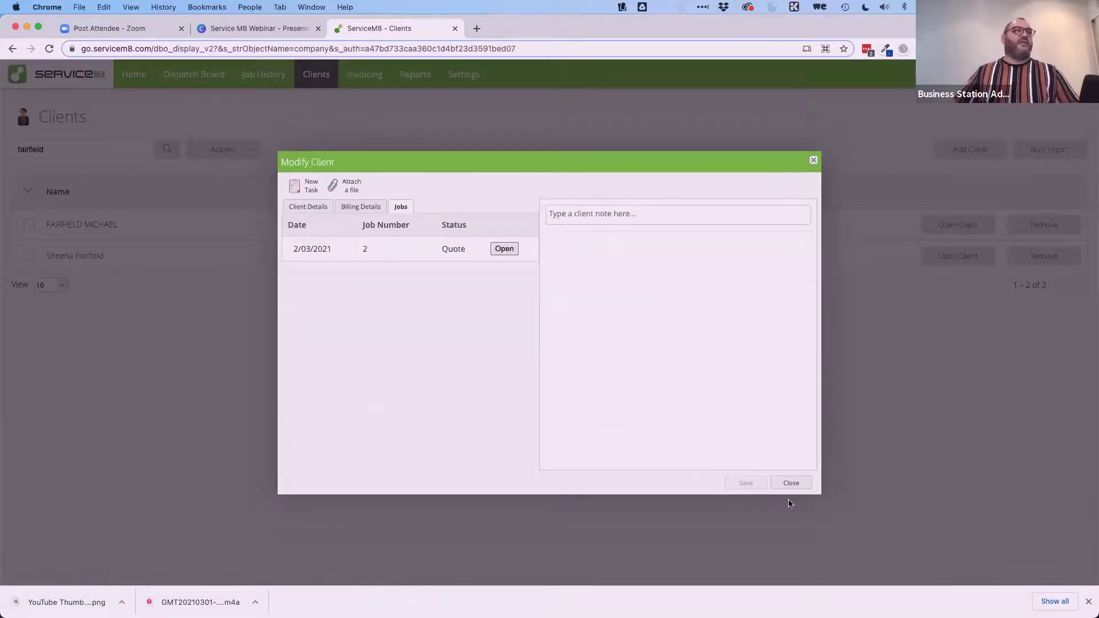
{"action": "left_click", "coordinate": [791, 480]}
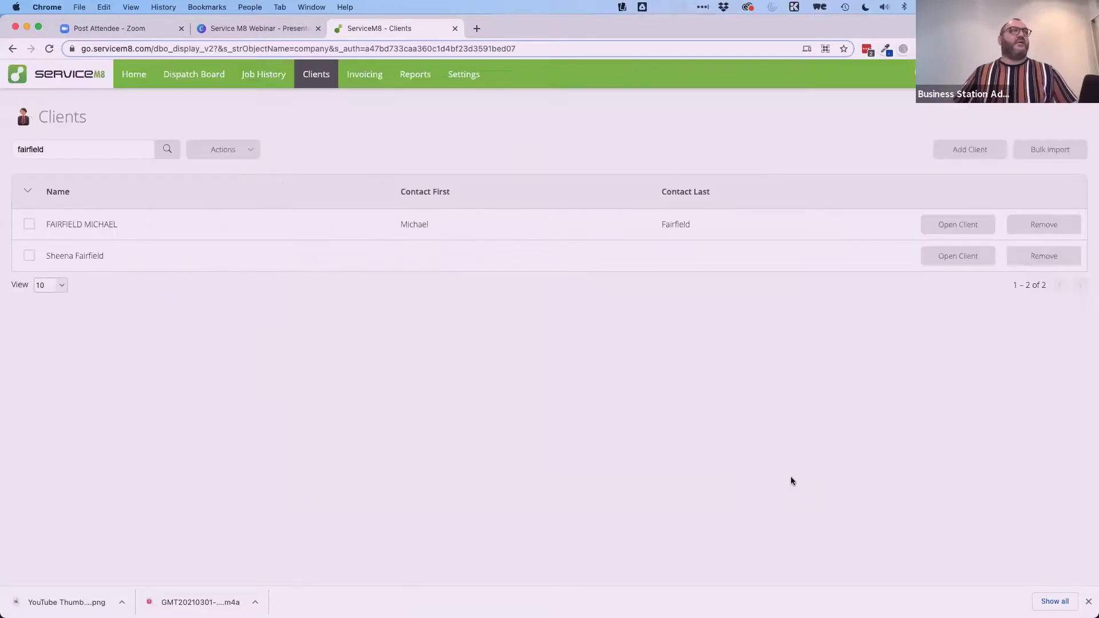
Collapse Invoicing Help, check job #1's (Top Didj) Quotes & Invoicing, then return to Invoicing.
{"action": "left_click", "coordinate": [369, 80]}
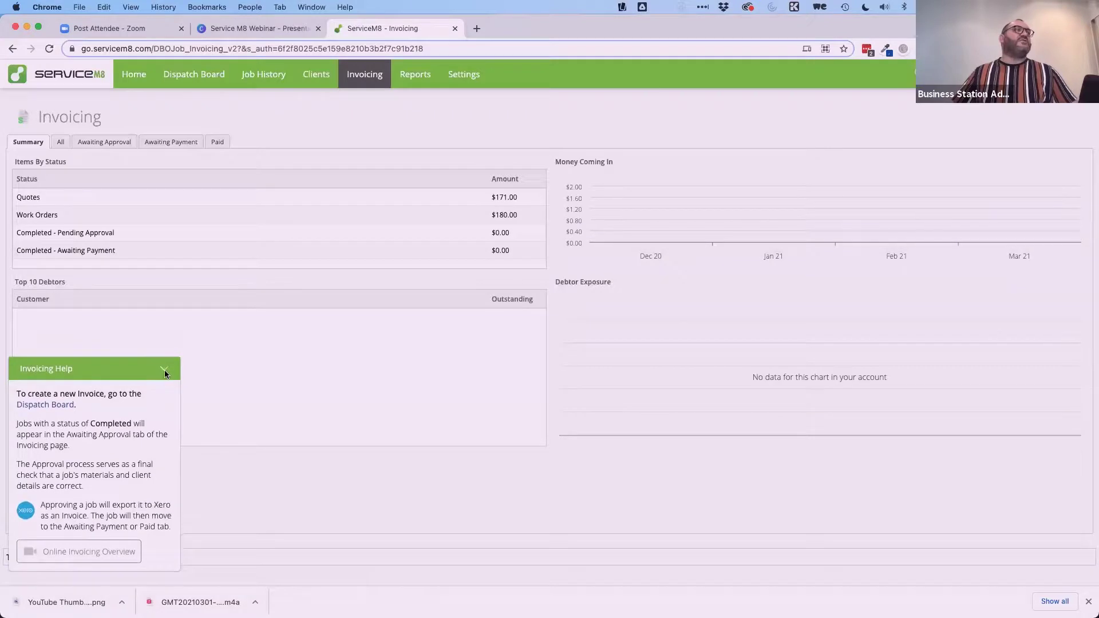
{"action": "left_click", "coordinate": [165, 371]}
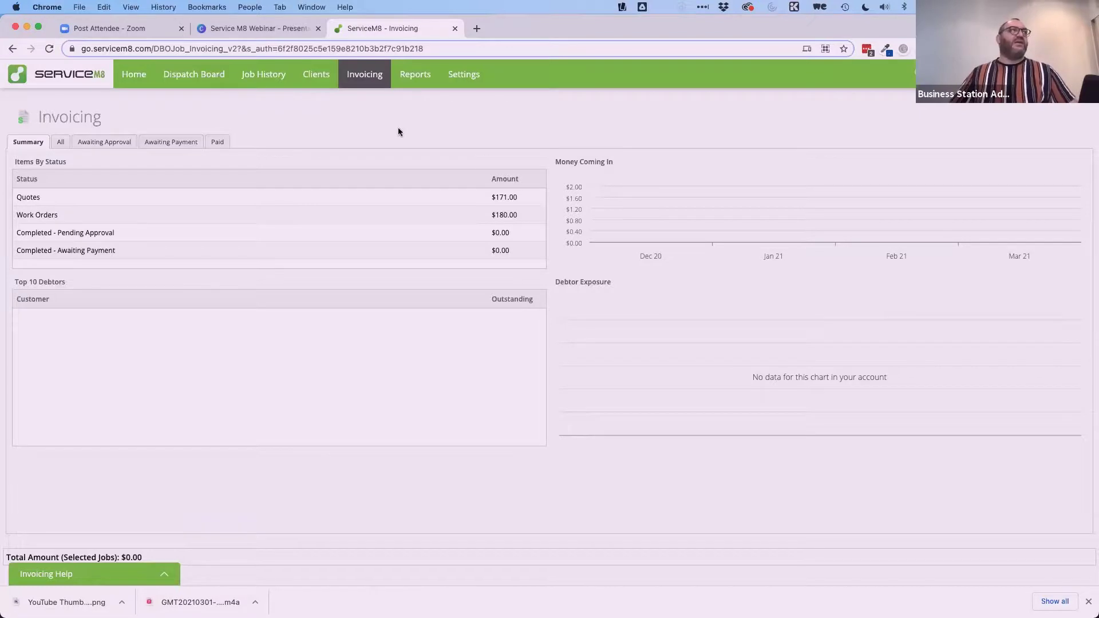
{"action": "left_click", "coordinate": [260, 76]}
{"action": "left_click", "coordinate": [965, 256]}
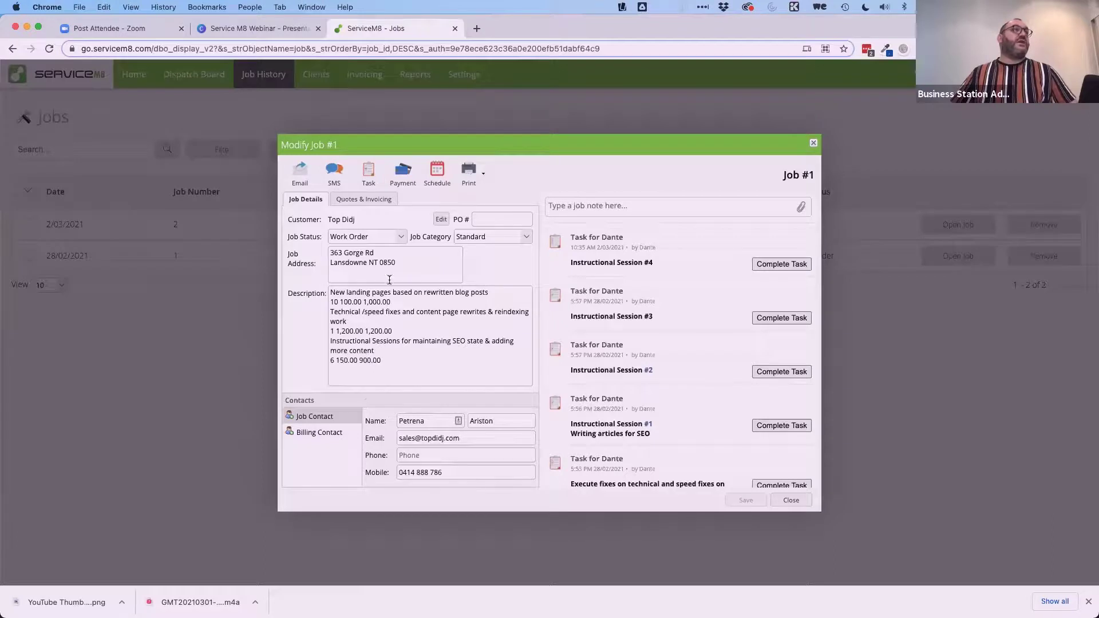
{"action": "left_click", "coordinate": [362, 199]}
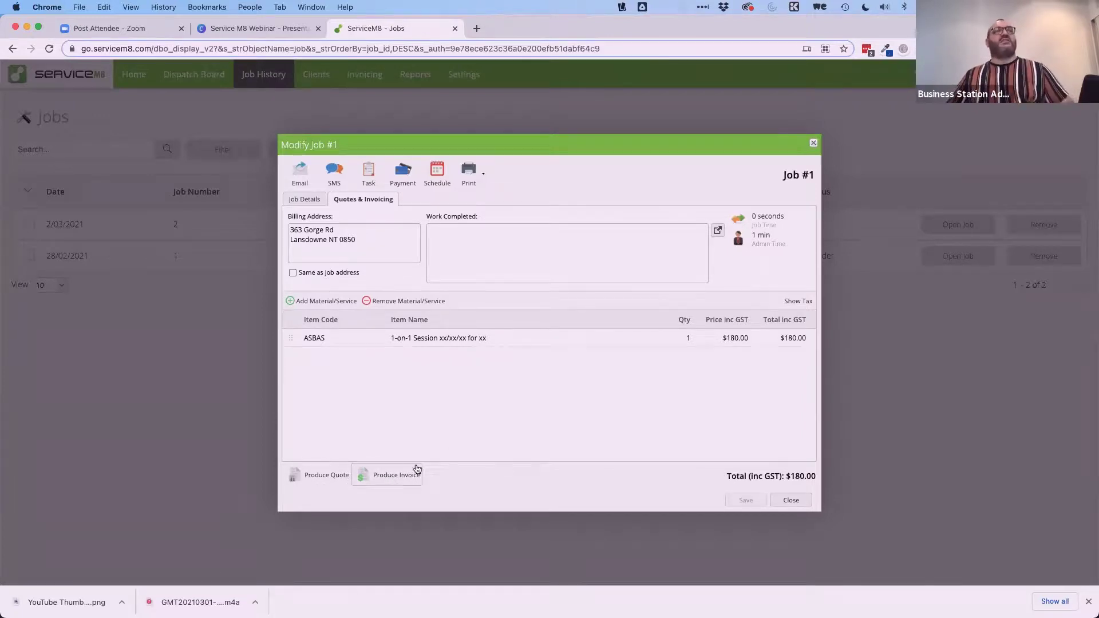
{"action": "left_click", "coordinate": [791, 501]}
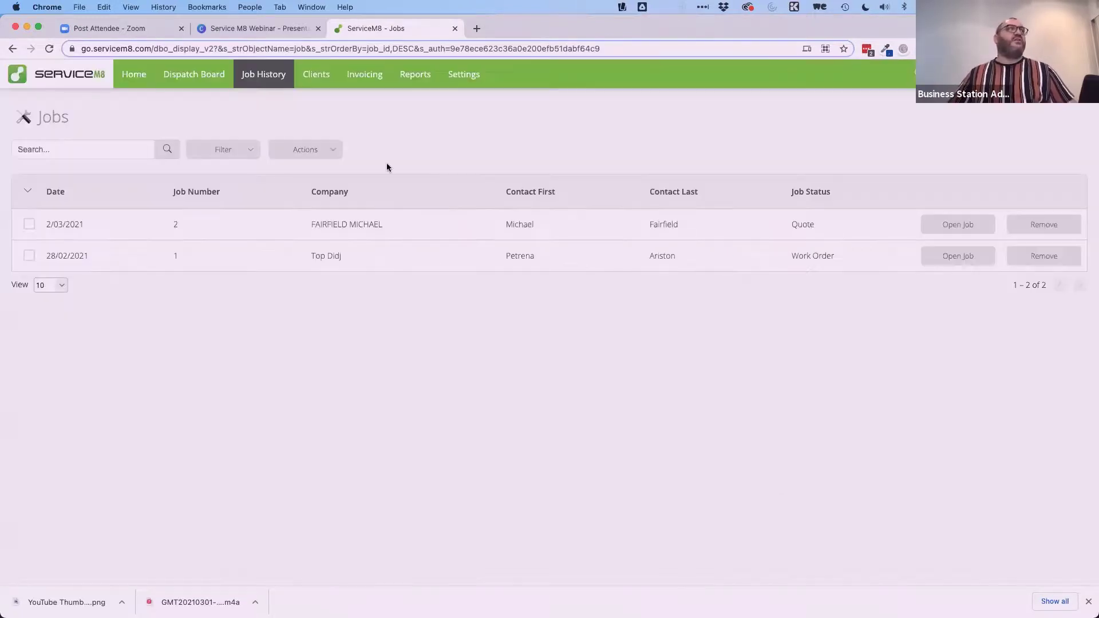
{"action": "left_click", "coordinate": [366, 82]}
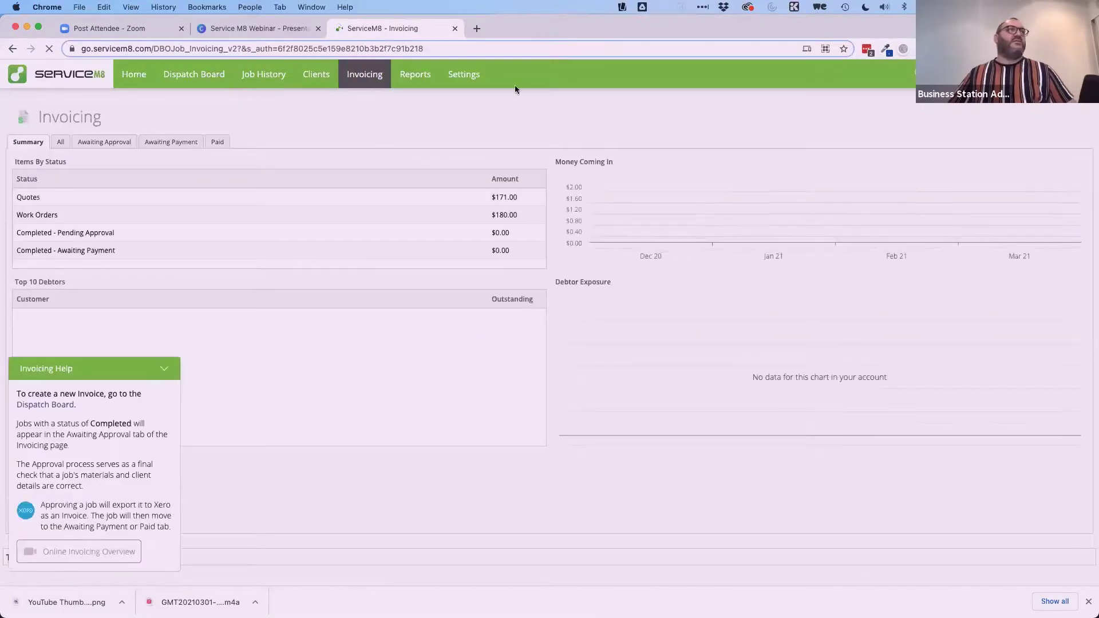
{"action": "left_click", "coordinate": [165, 362]}
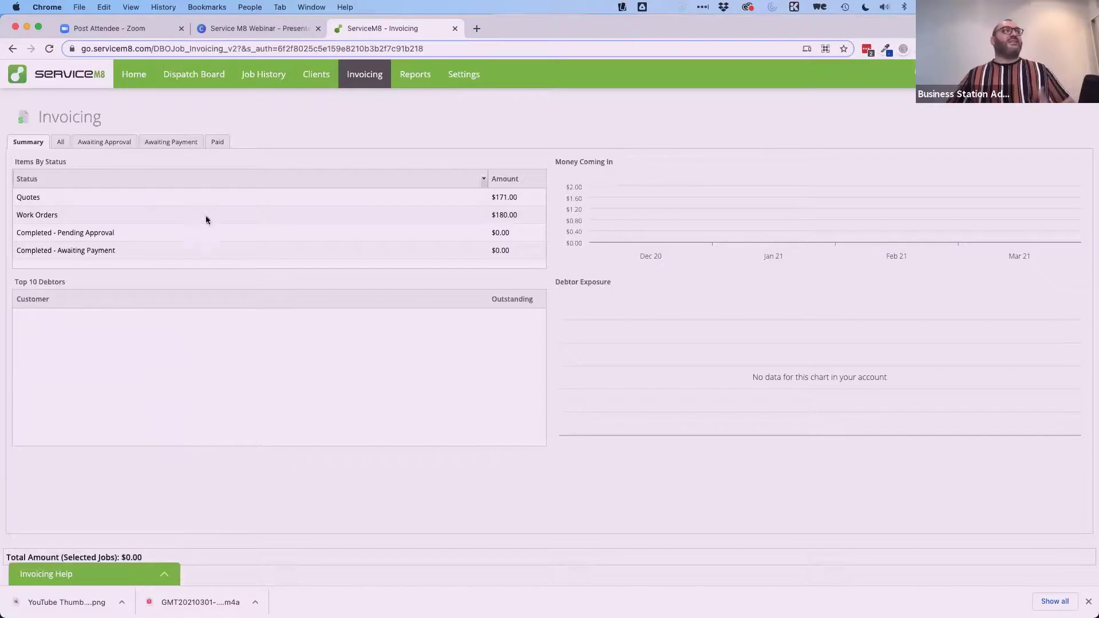
{"action": "left_click", "coordinate": [58, 142]}
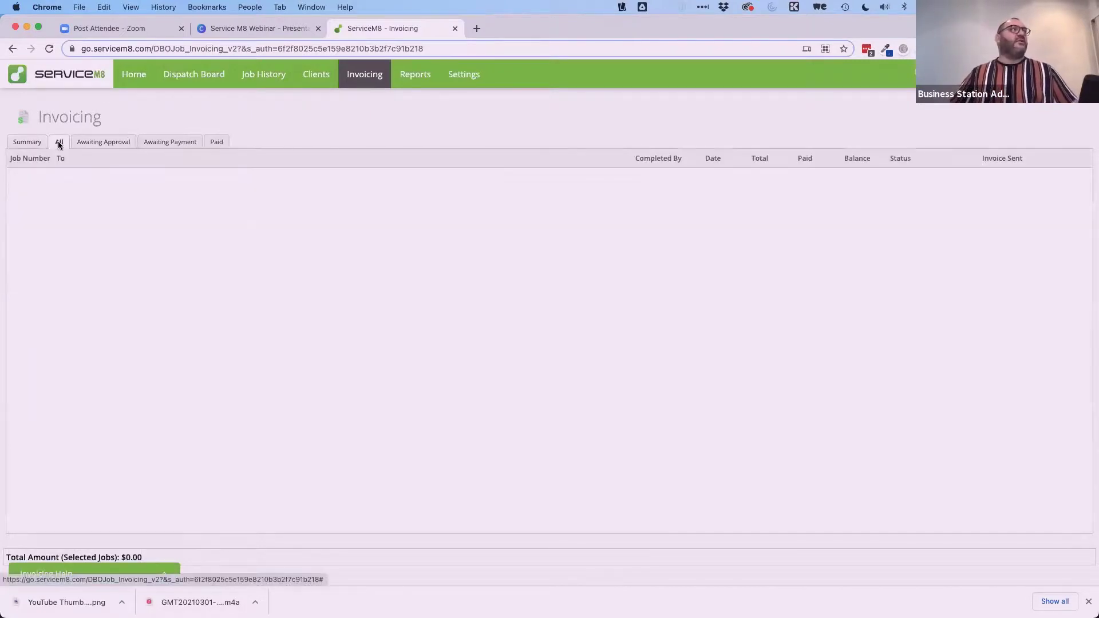
{"action": "left_click", "coordinate": [93, 147]}
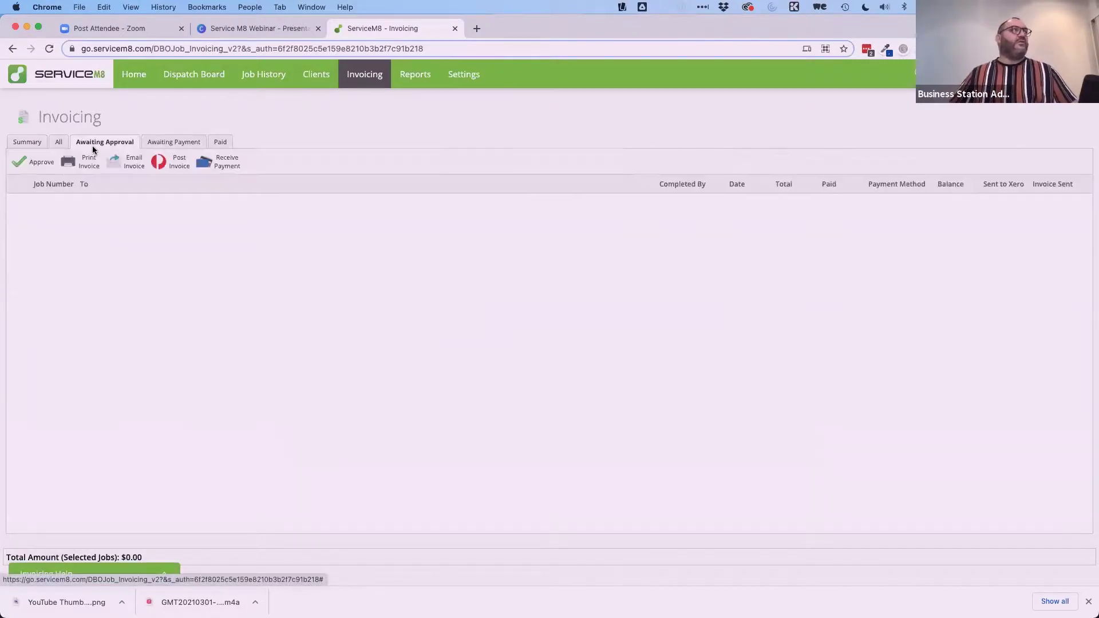
{"action": "left_click", "coordinate": [170, 143]}
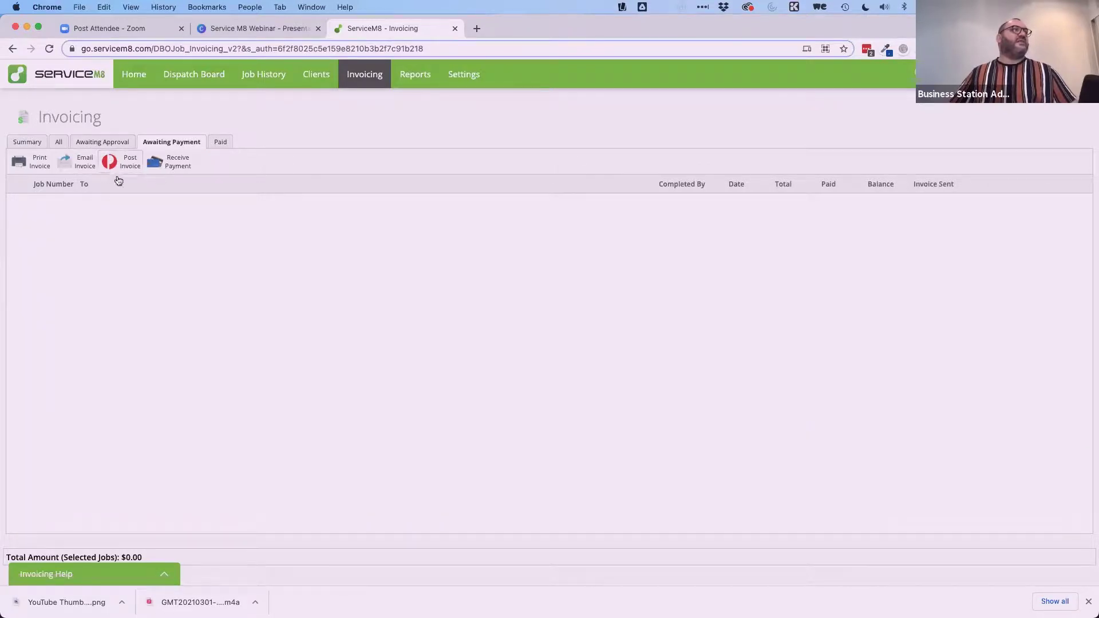
{"action": "left_click", "coordinate": [164, 163]}
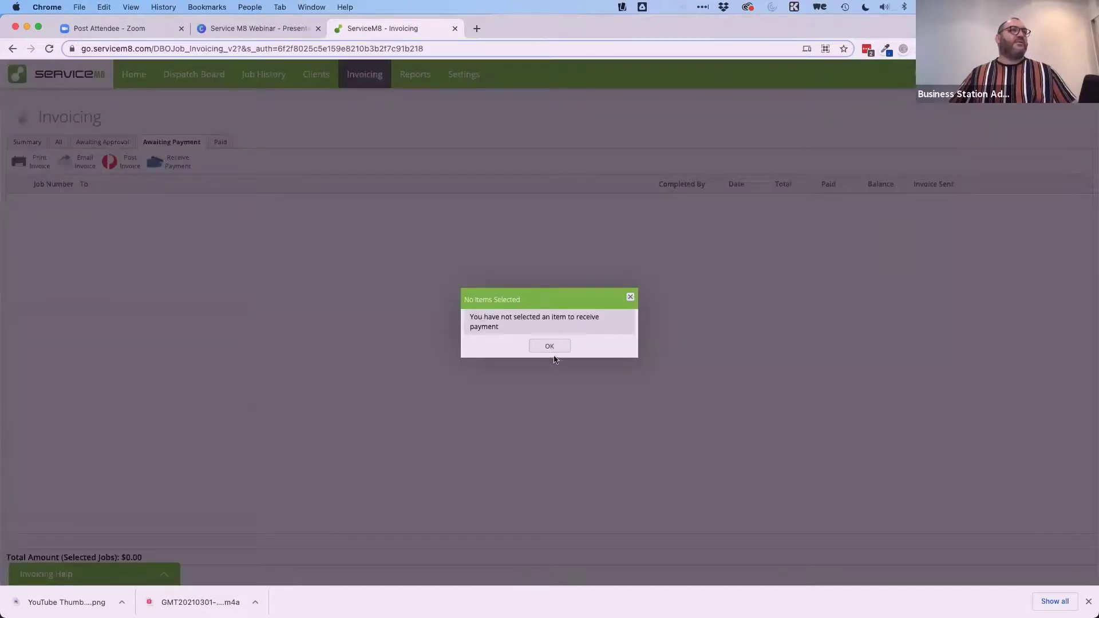
{"action": "left_click", "coordinate": [551, 346]}
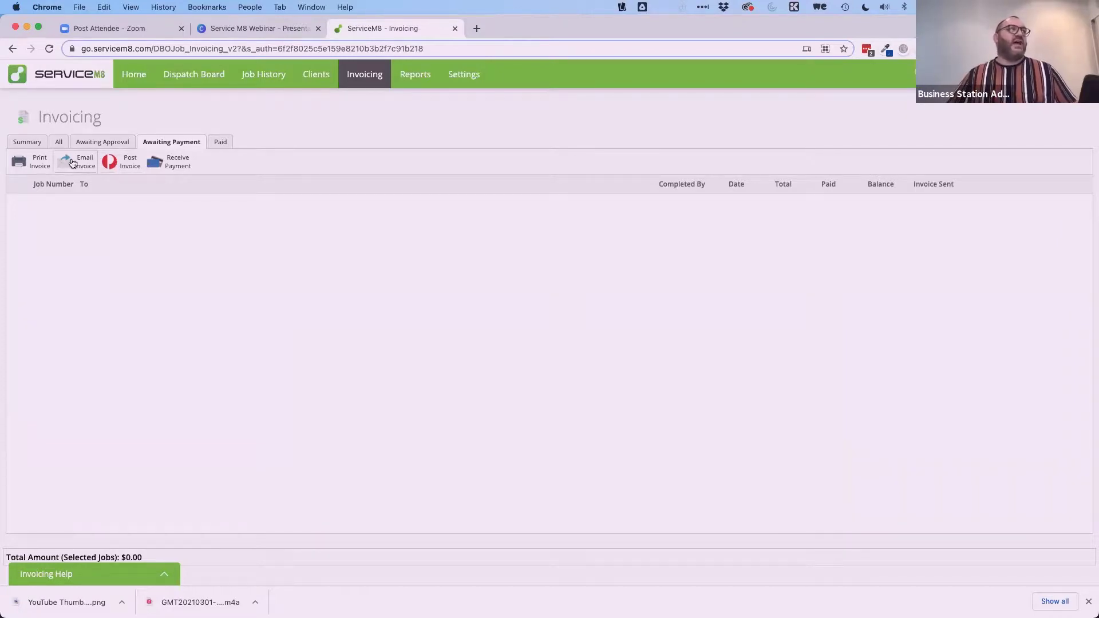
{"action": "left_click", "coordinate": [219, 142]}
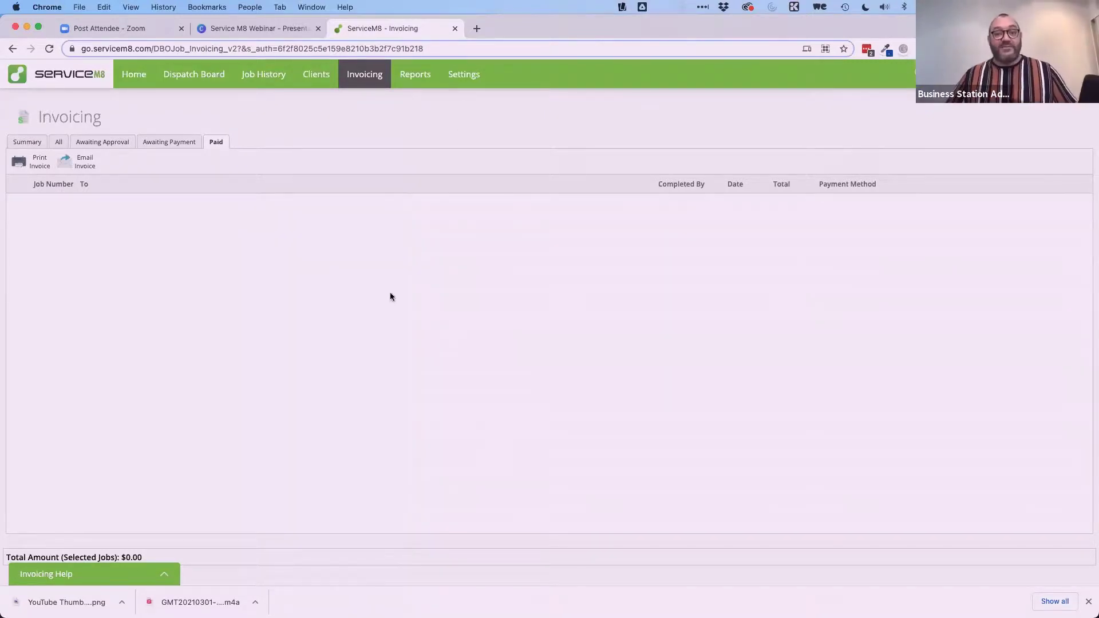
{"action": "left_click", "coordinate": [27, 142]}
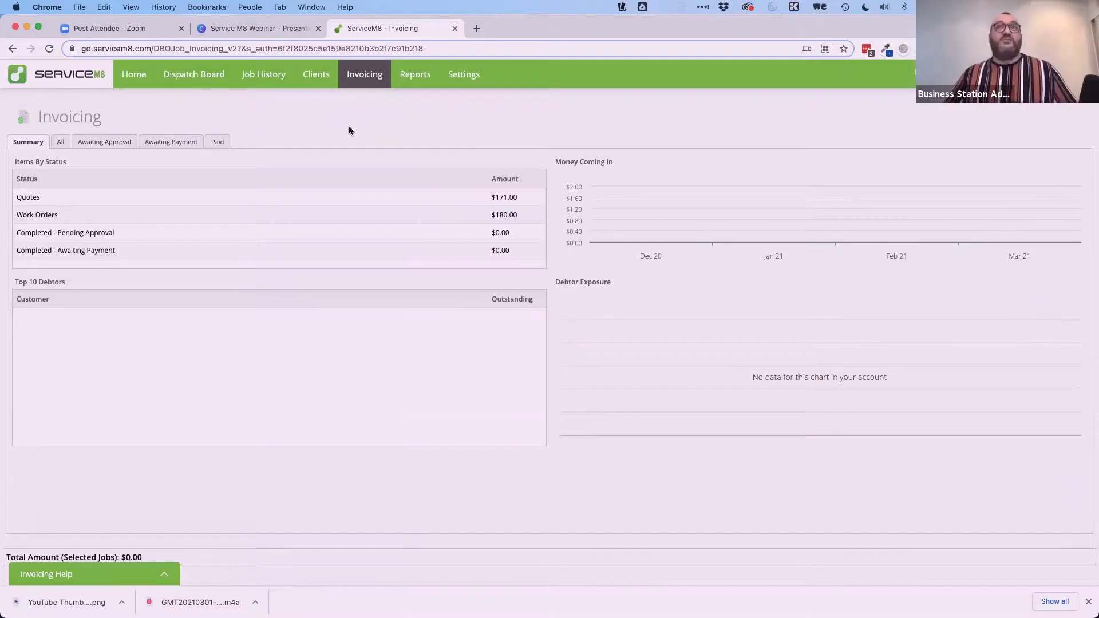
{"action": "left_click", "coordinate": [414, 81]}
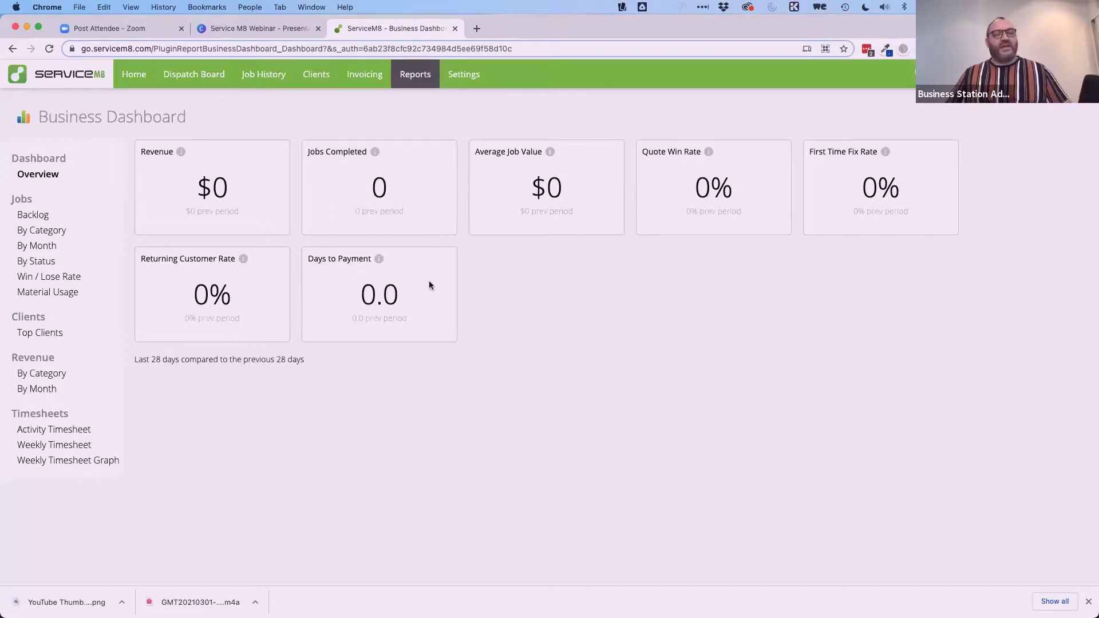
Open the Top Clients report from the Business Dashboard.
{"action": "mouse_move", "coordinate": [378, 261]}
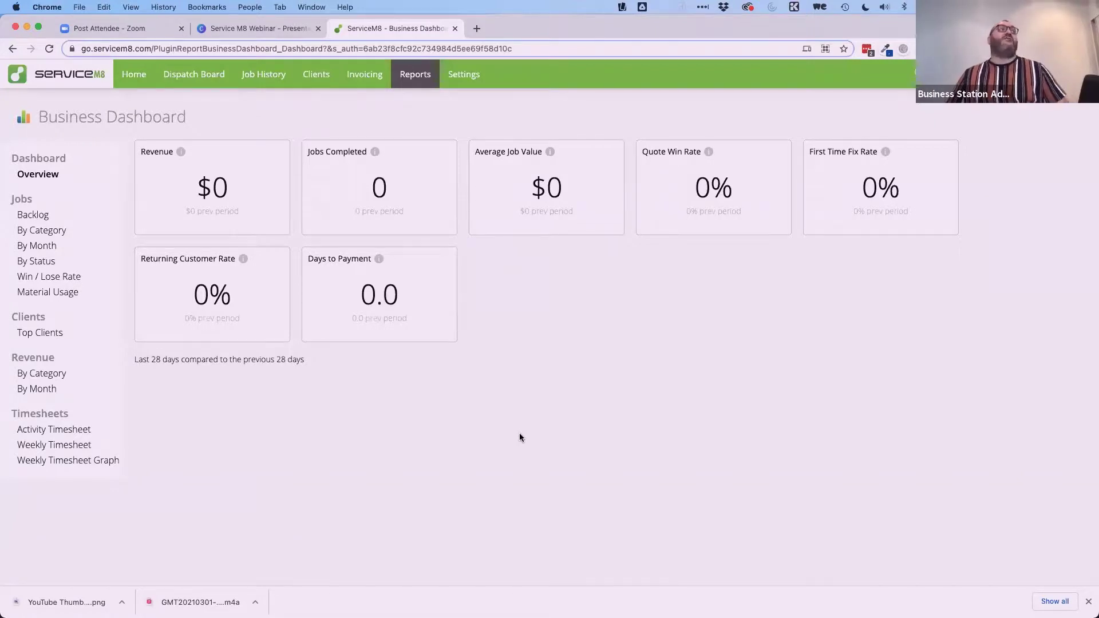
{"action": "left_click", "coordinate": [46, 337]}
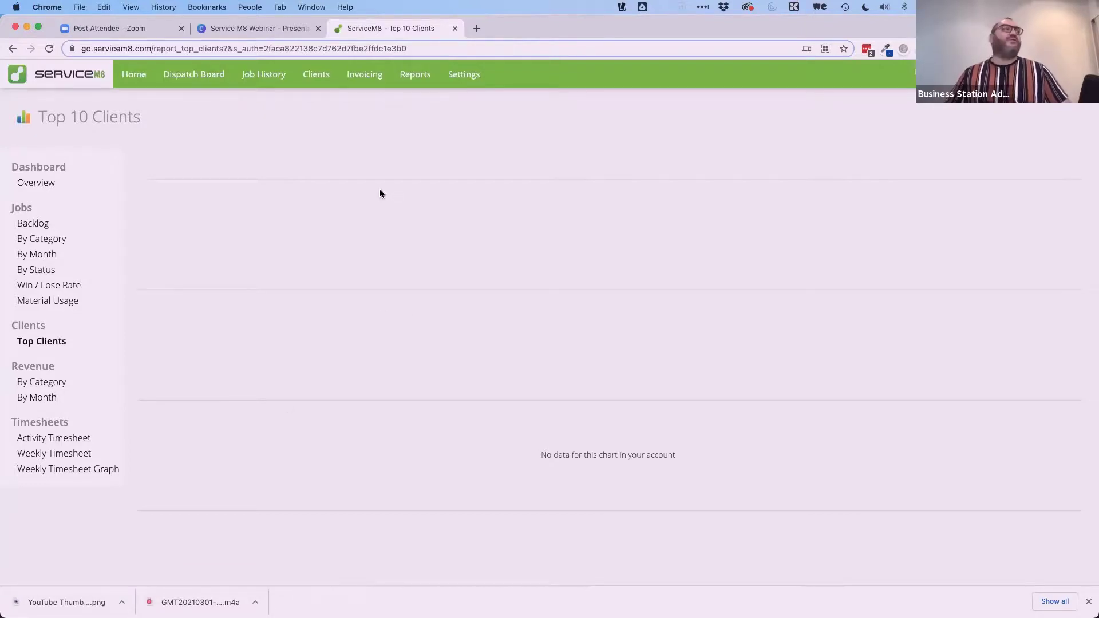
{"action": "left_click", "coordinate": [35, 183]}
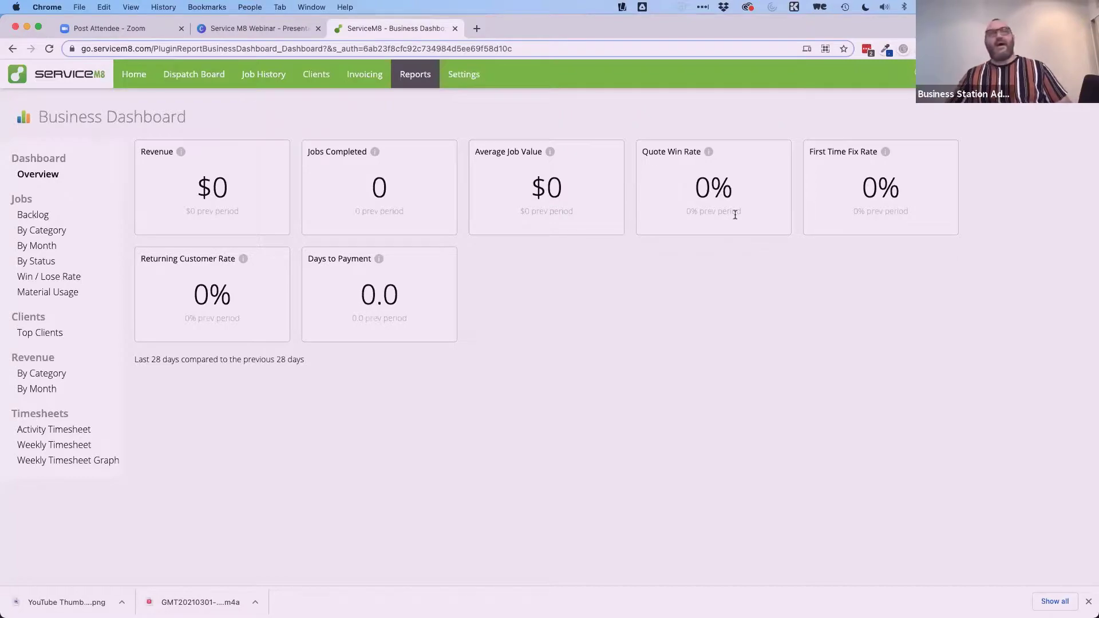
Return to the Canva webinar deck and present slide 15 of 17 full screen.
{"action": "key", "text": "ctrl+shift+Tab"}
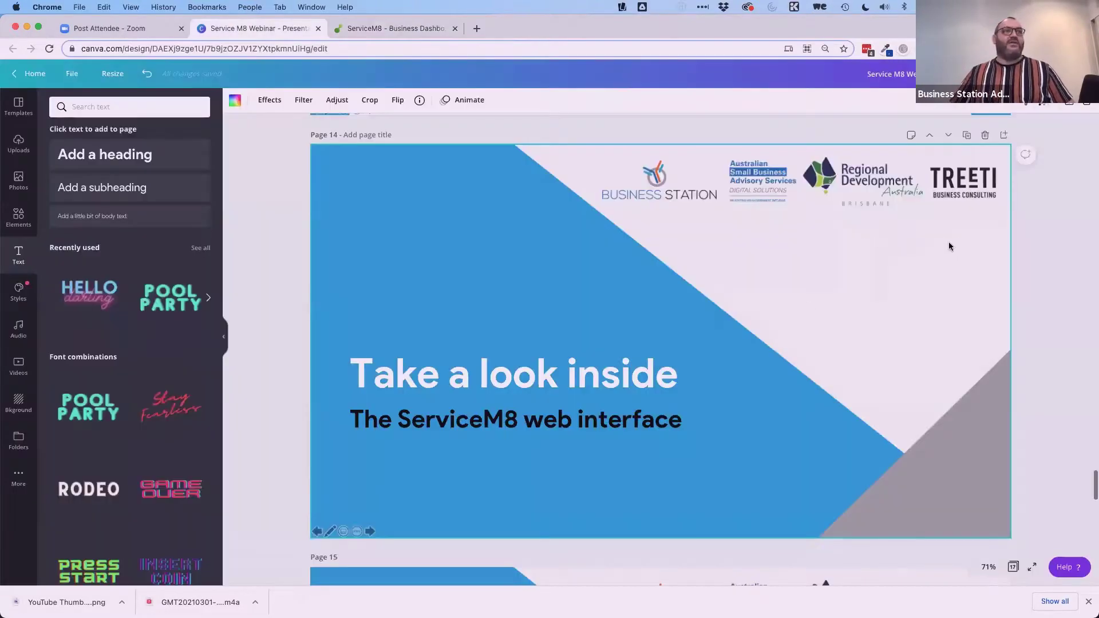
{"action": "scroll", "coordinate": [808, 307], "scroll_direction": "down", "scroll_amount": 5}
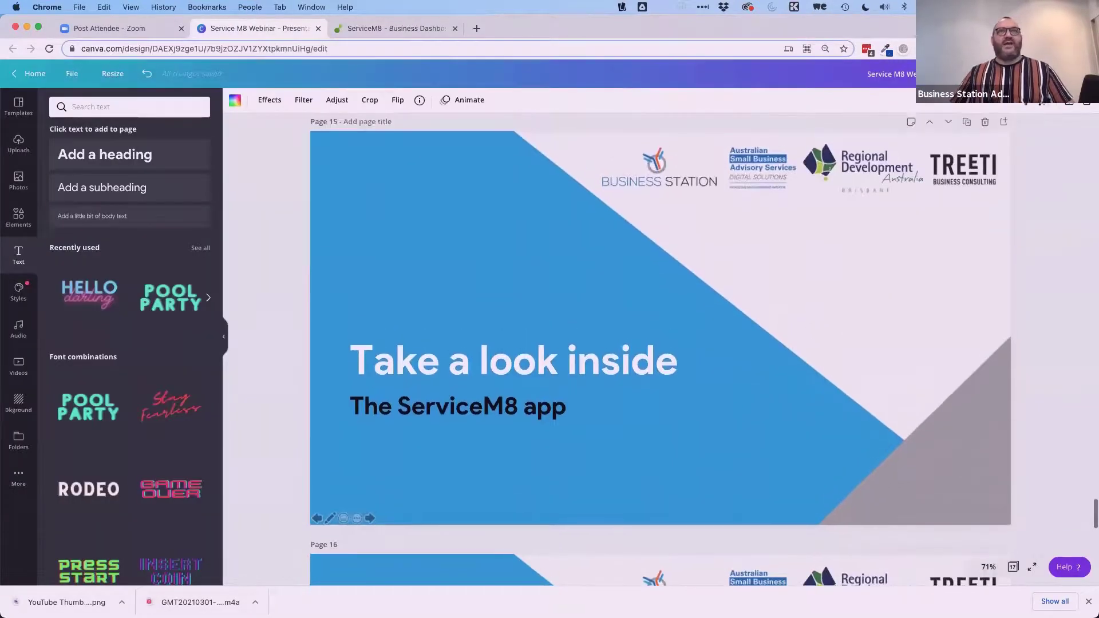
{"action": "left_click", "coordinate": [1023, 74]}
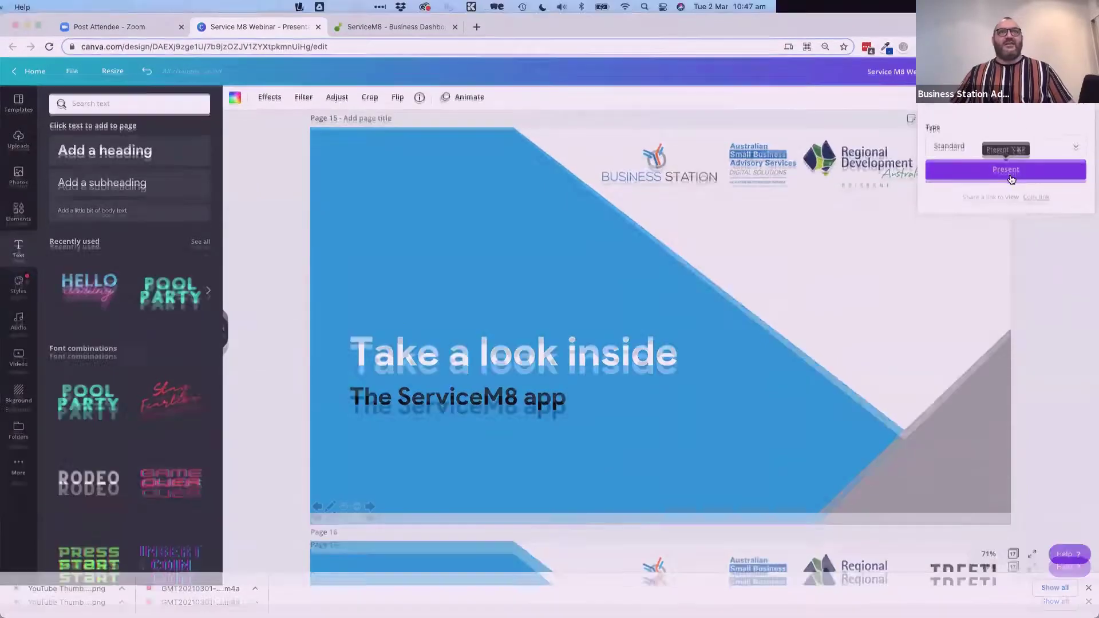
{"action": "left_click", "coordinate": [1009, 175]}
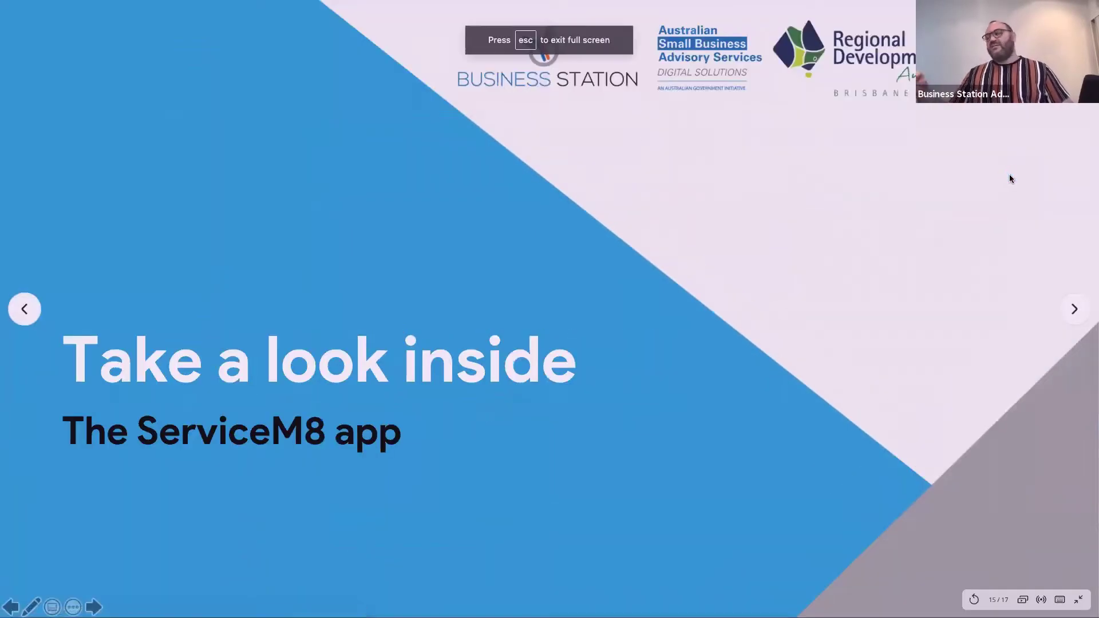